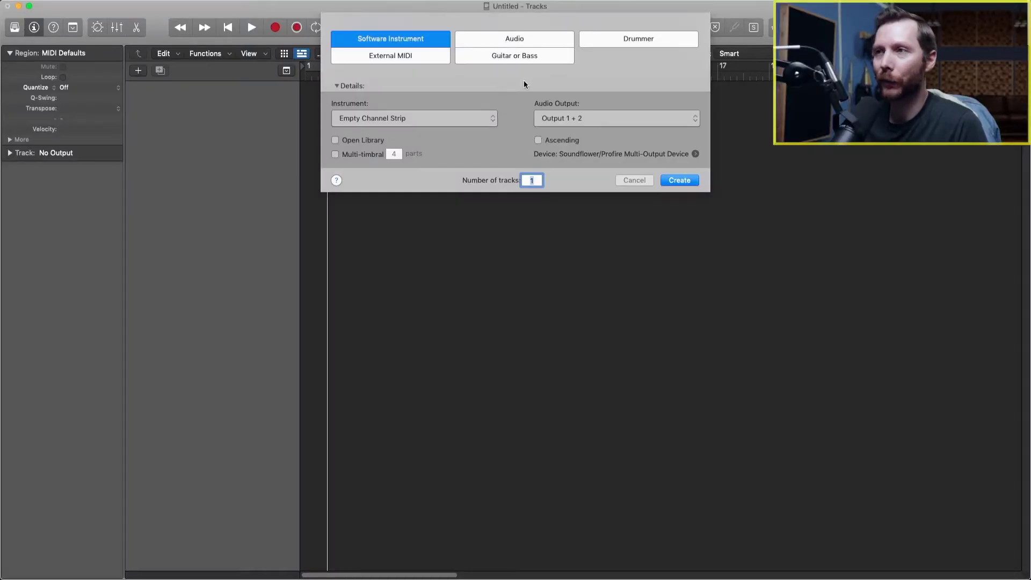
Step: Create a software instrument track and load Drum Machine Designer on it as an empty kit
{"action": "left_click", "coordinate": [680, 180]}
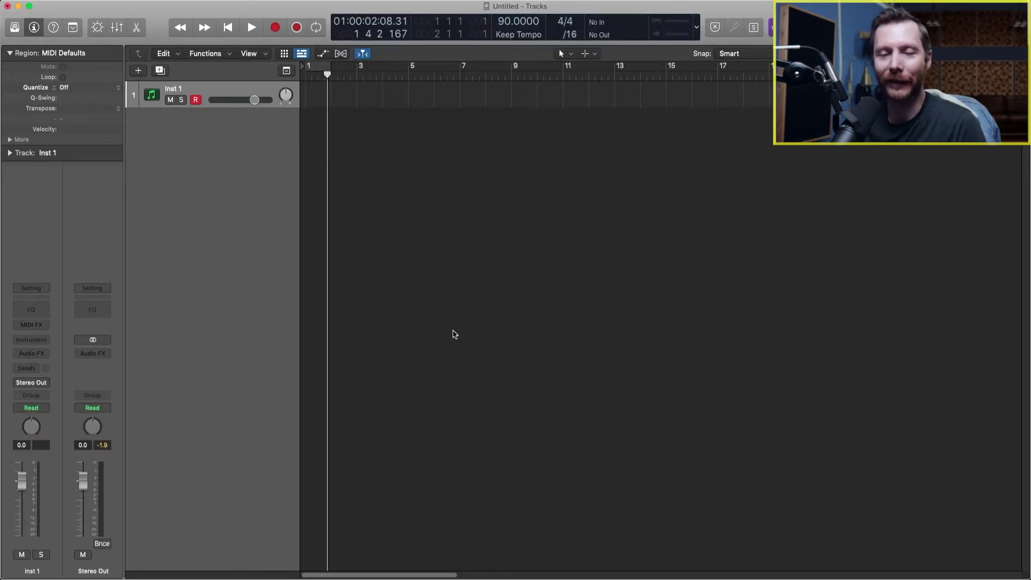
{"action": "left_click", "coordinate": [46, 343]}
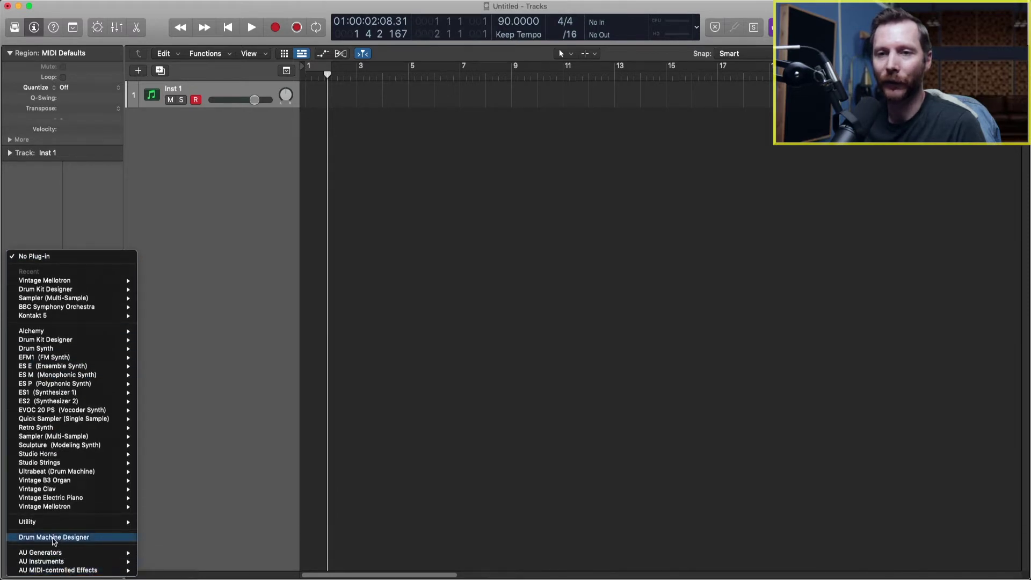
{"action": "left_click", "coordinate": [55, 537]}
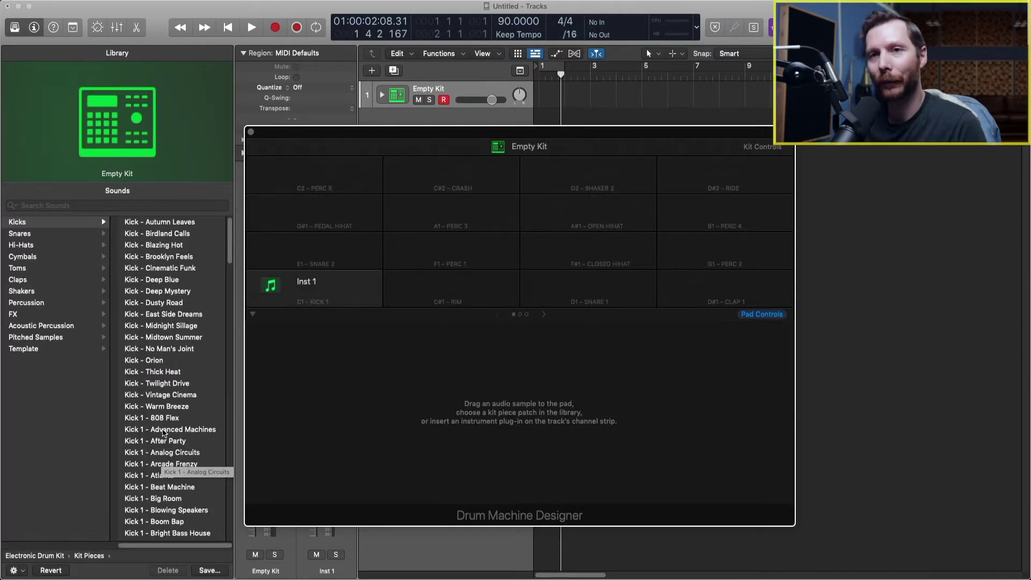
Step: Audition the Deep Blue, East Side Dreams and Midtown Summer kicks on the pad, then select the whole kit
{"action": "left_click", "coordinate": [152, 281]}
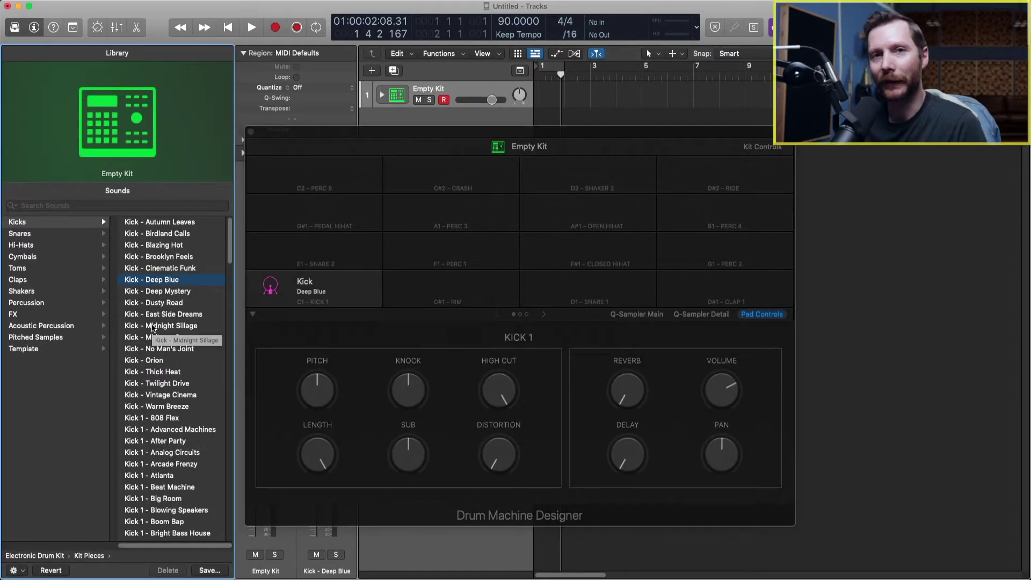
{"action": "left_click", "coordinate": [164, 315]}
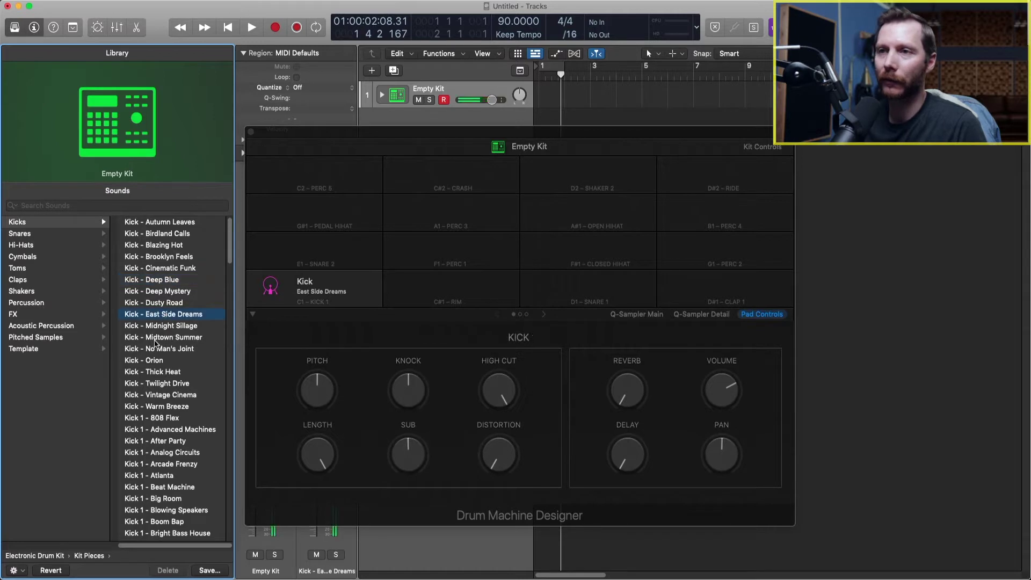
{"action": "left_click", "coordinate": [160, 337]}
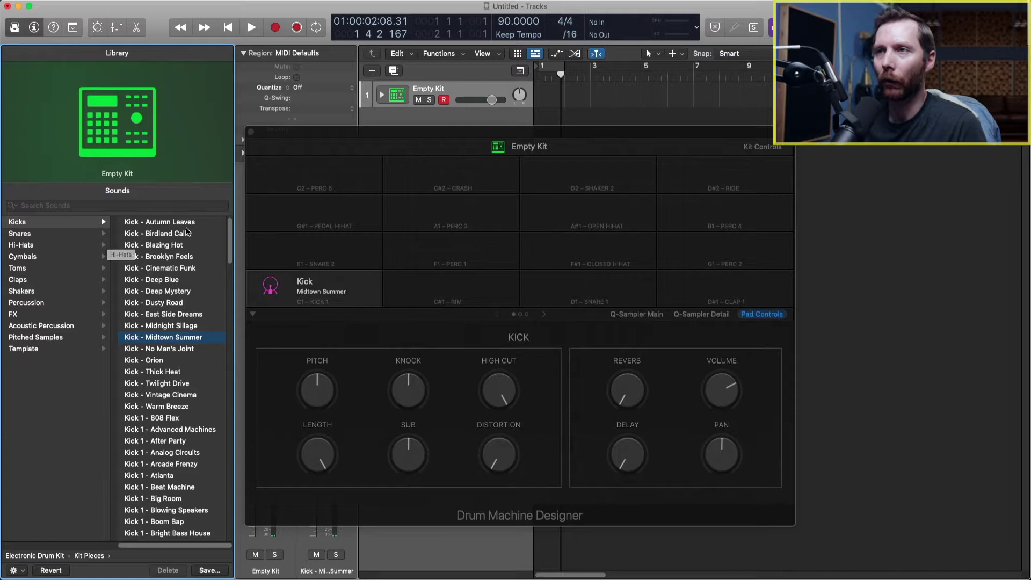
{"action": "left_click", "coordinate": [478, 150]}
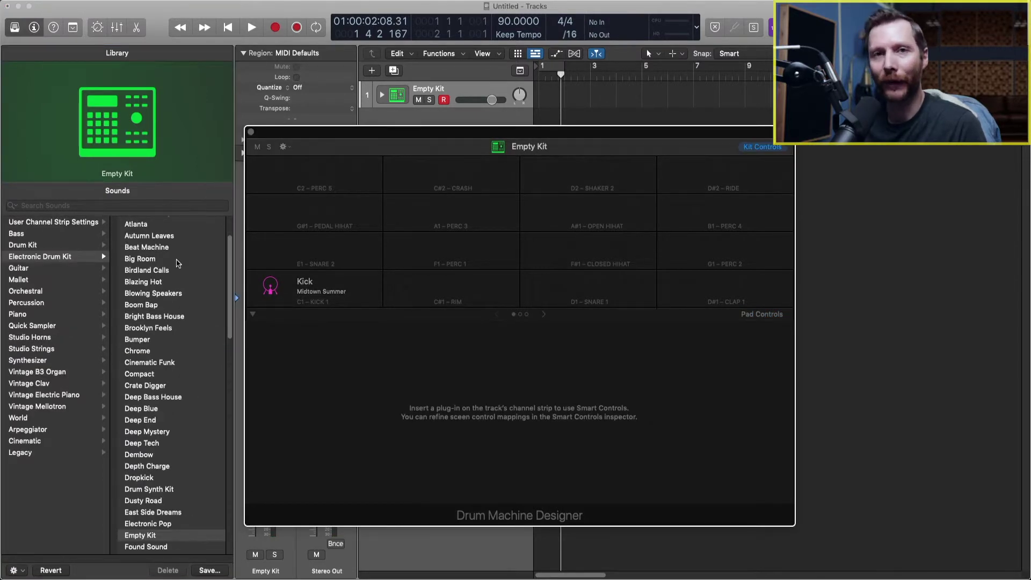
Step: Load the Boom Bap kit, audition its Kick 1, Snare 1, Knock and Clap pads, then close the window
{"action": "left_click", "coordinate": [161, 305]}
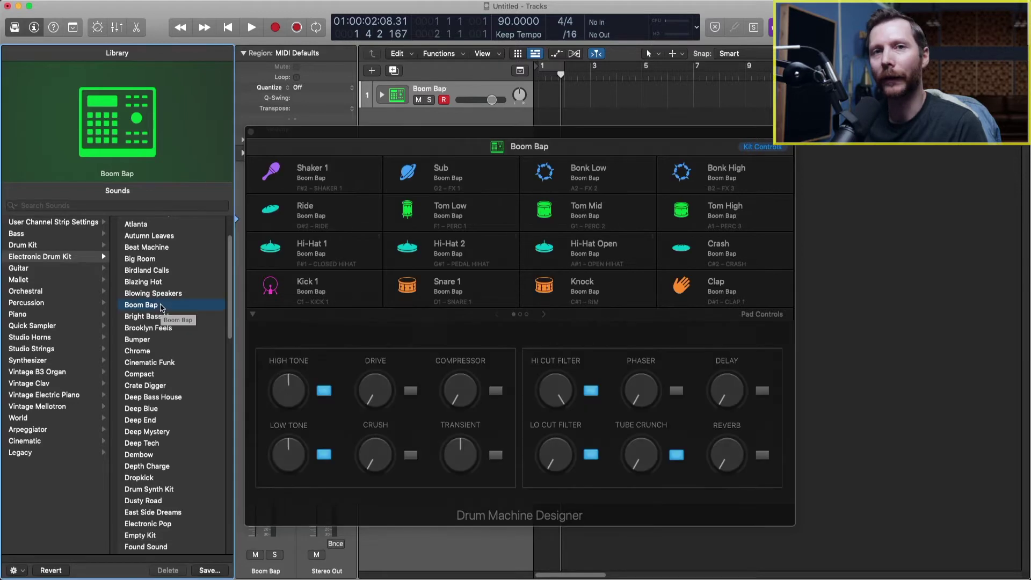
{"action": "left_click", "coordinate": [289, 290]}
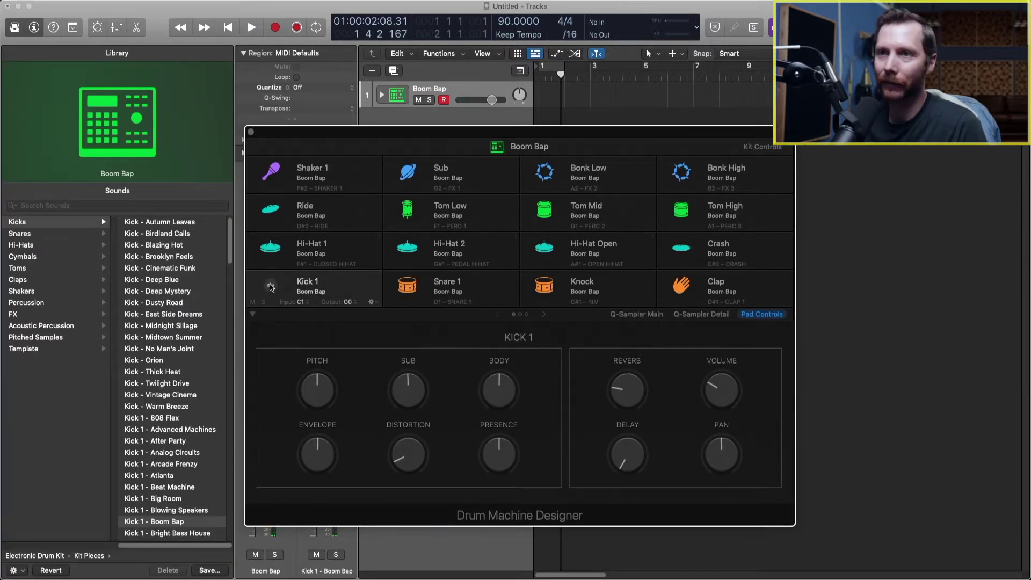
{"action": "left_click", "coordinate": [499, 293]}
{"action": "left_click", "coordinate": [551, 288]}
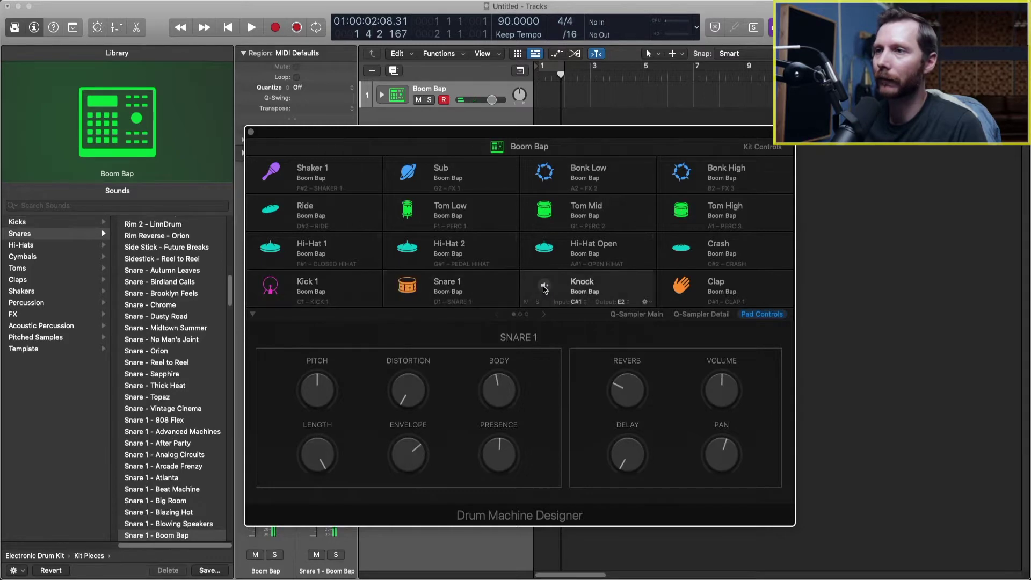
{"action": "left_click", "coordinate": [690, 285]}
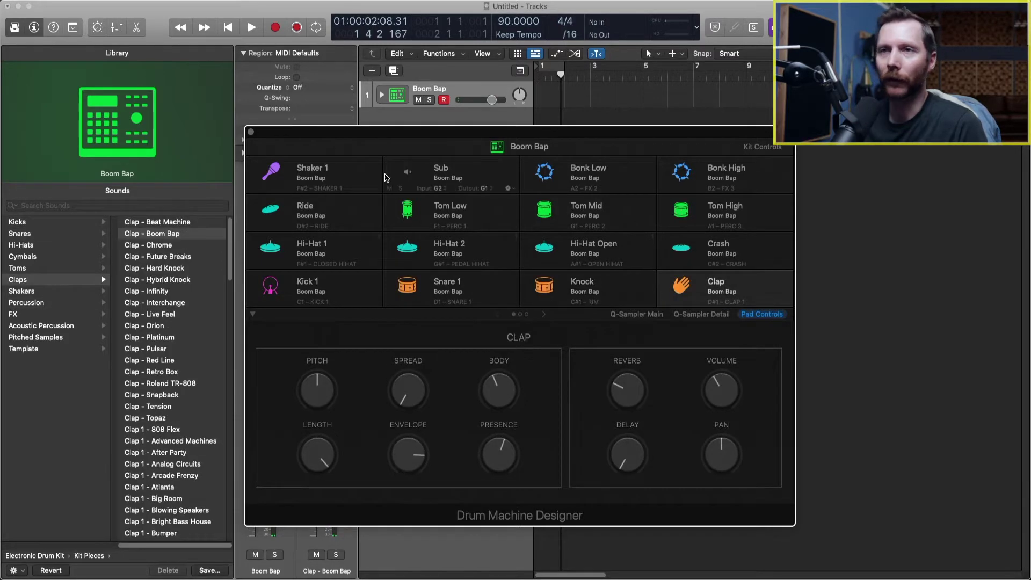
{"action": "left_click", "coordinate": [251, 133]}
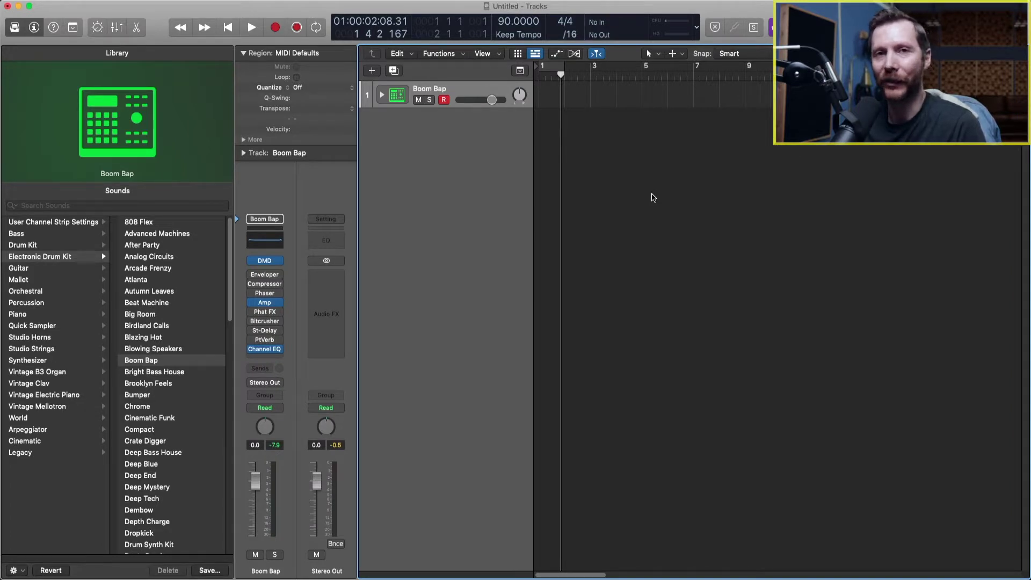
Step: Create a pattern region on the empty track lane and hide the Library
{"action": "right_click", "coordinate": [547, 99]}
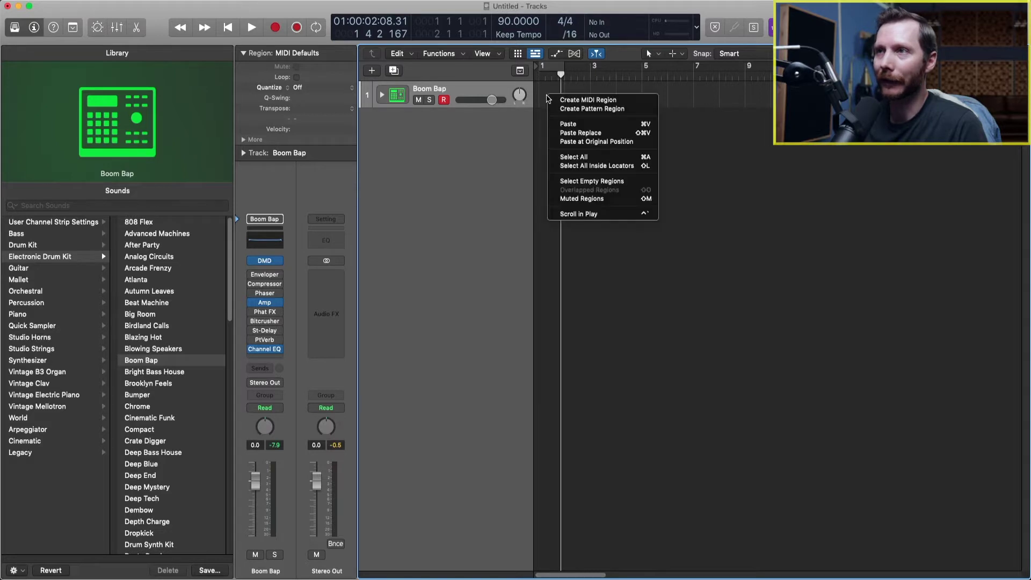
{"action": "left_click", "coordinate": [574, 109]}
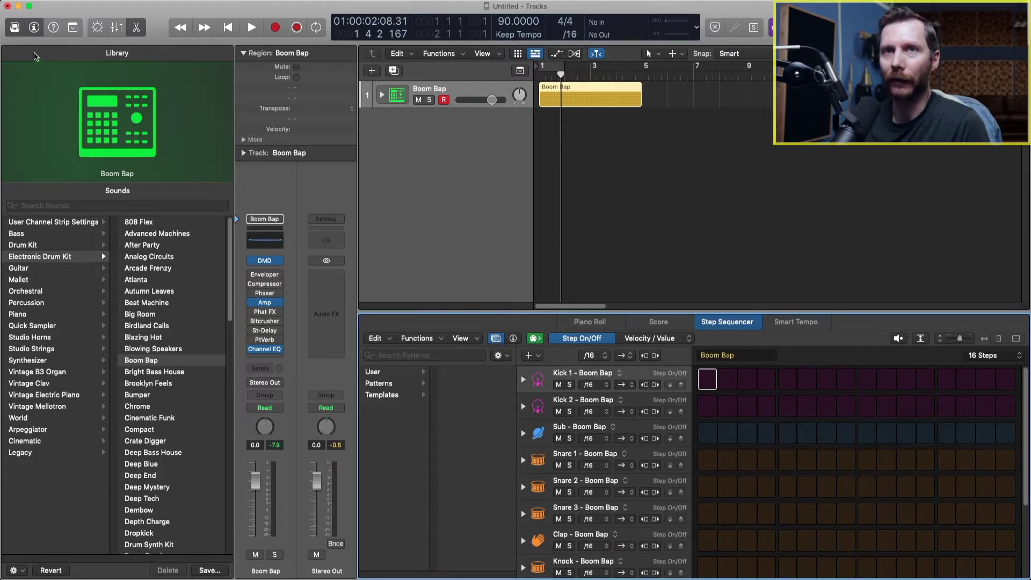
{"action": "left_click", "coordinate": [15, 28]}
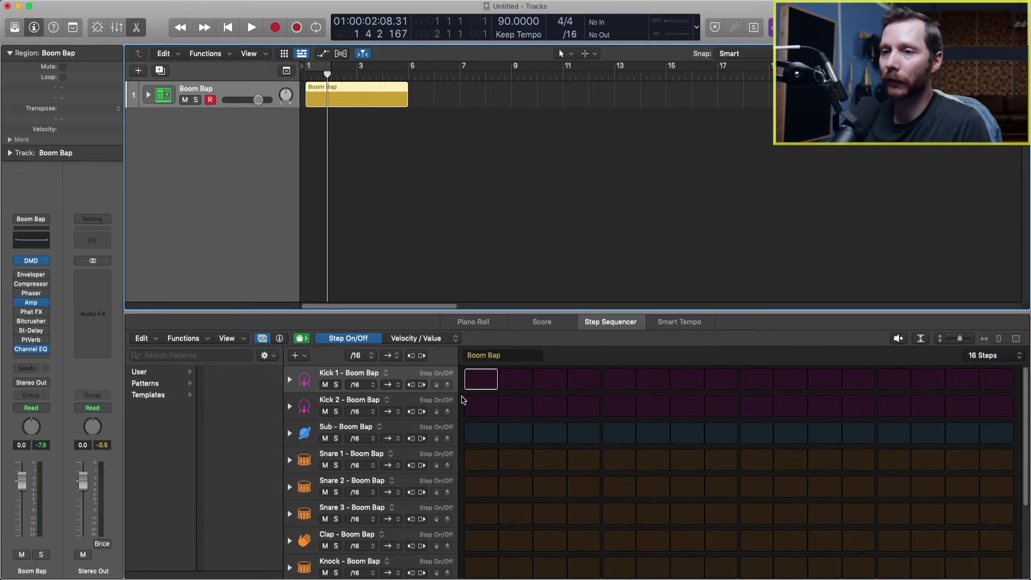
{"action": "scroll", "coordinate": [359, 401], "scroll_direction": "down", "scroll_amount": 5}
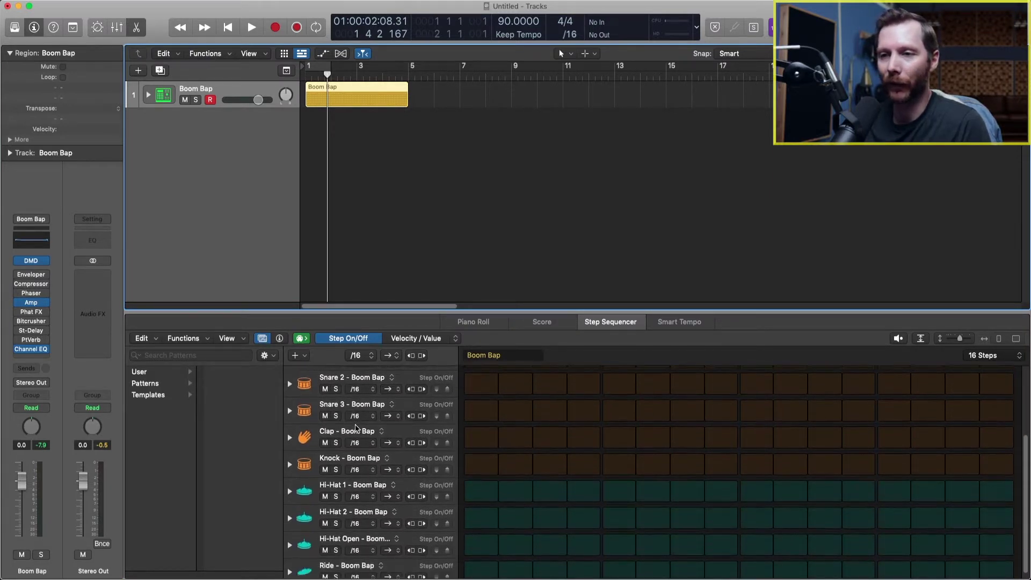
{"action": "scroll", "coordinate": [355, 428], "scroll_direction": "up", "scroll_amount": 5}
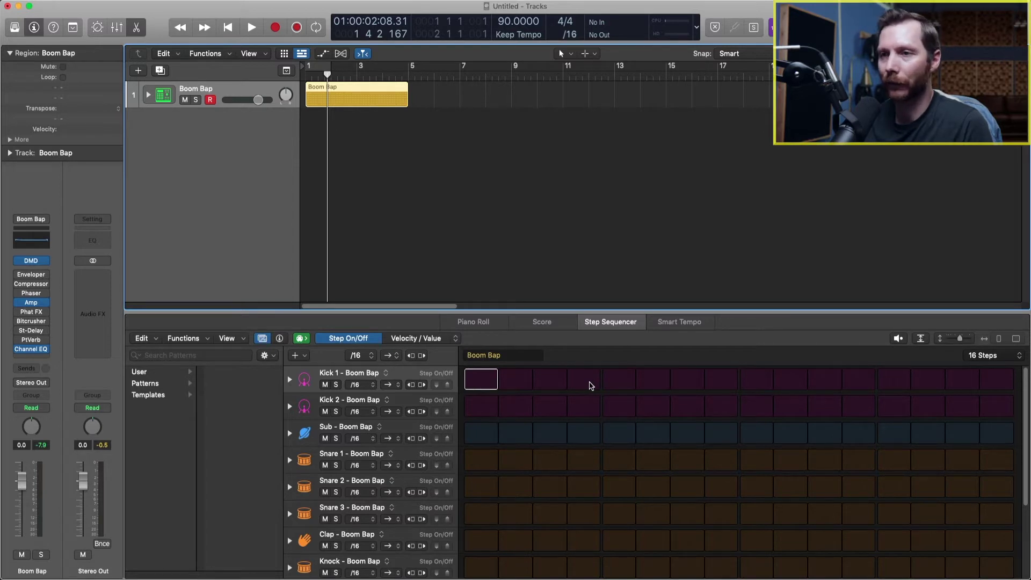
{"action": "left_click", "coordinate": [356, 355]}
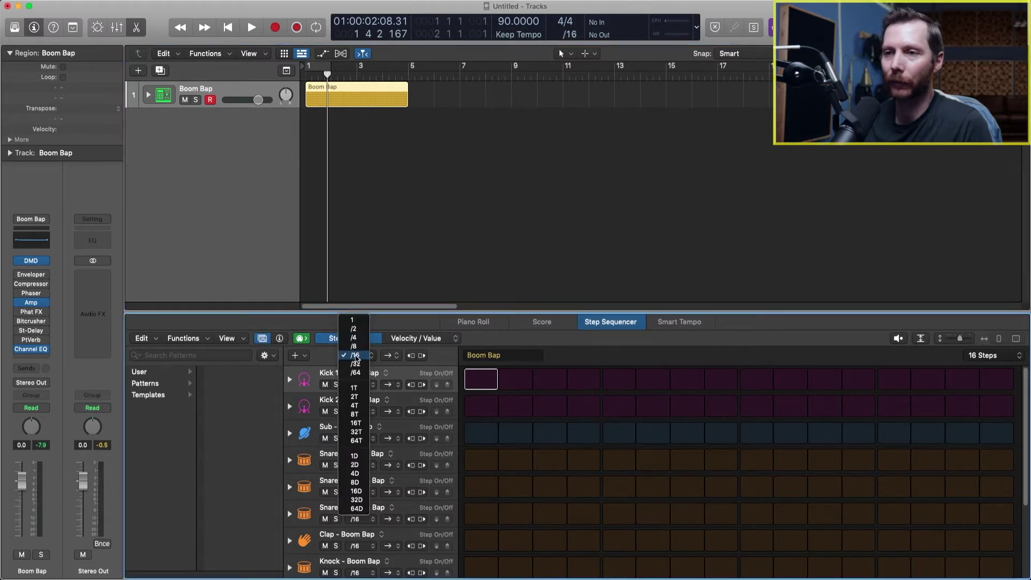
{"action": "left_click", "coordinate": [355, 357]}
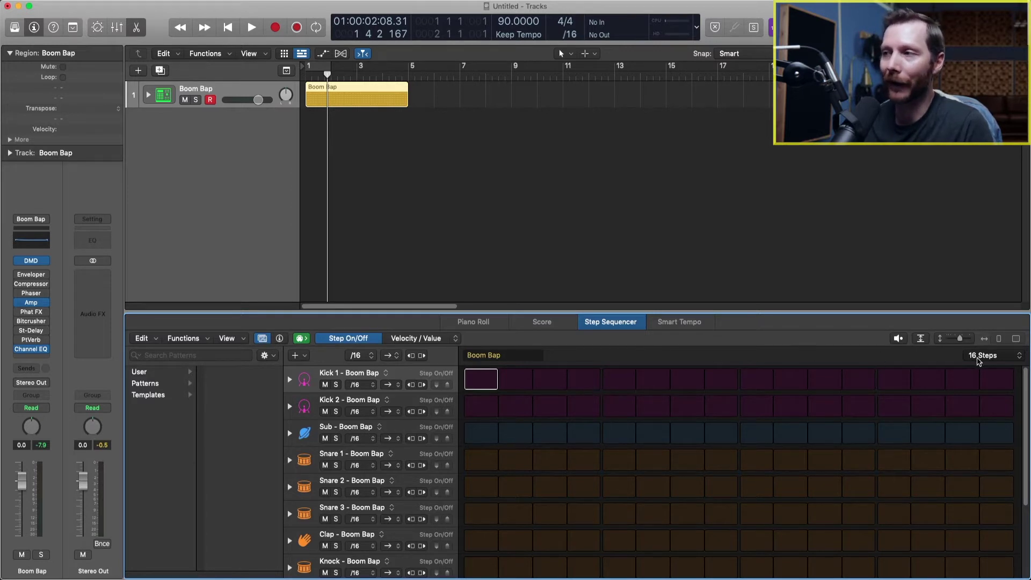
{"action": "left_click", "coordinate": [981, 358]}
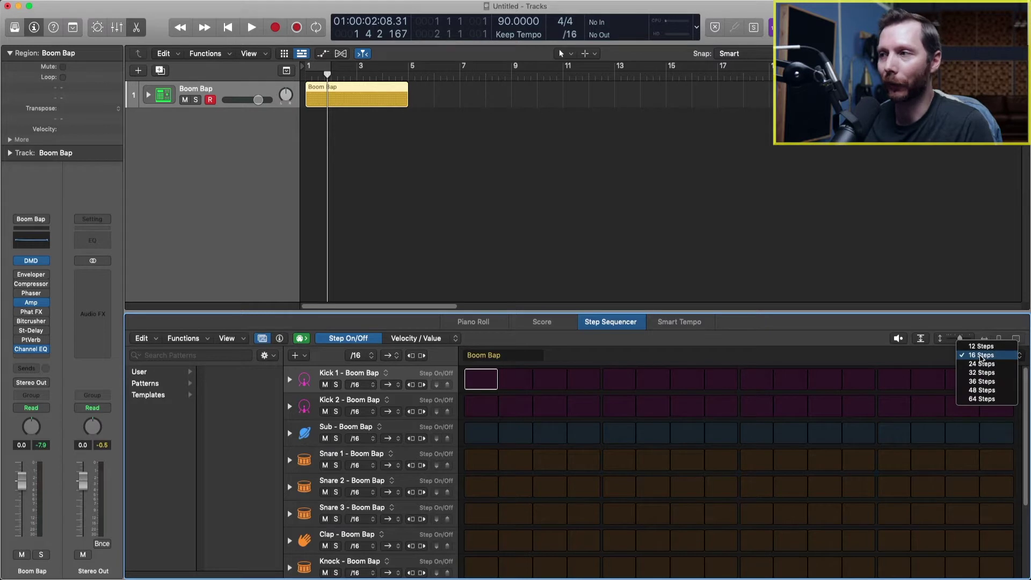
{"action": "left_click", "coordinate": [983, 372]}
{"action": "left_click", "coordinate": [991, 357]}
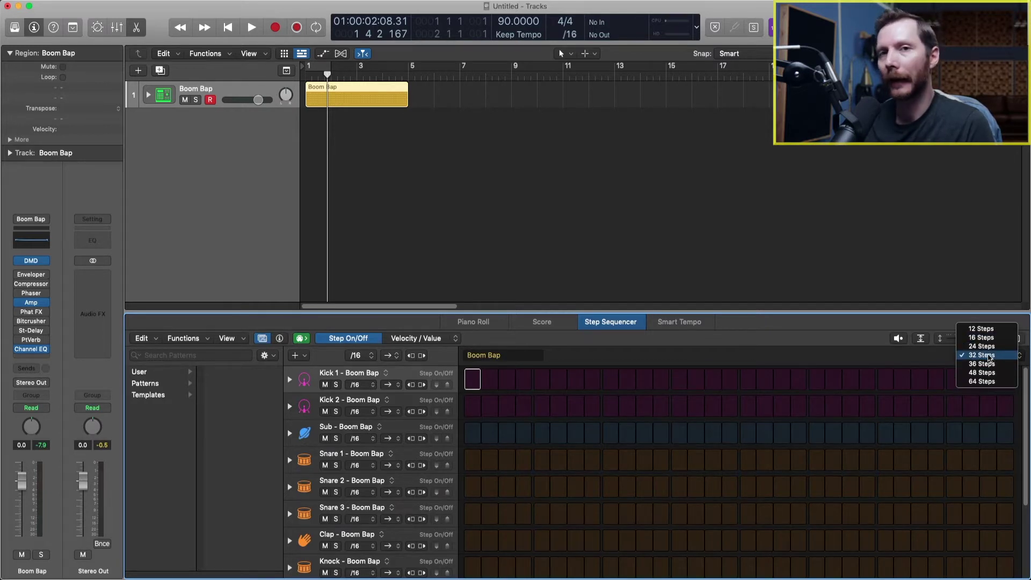
{"action": "left_click", "coordinate": [986, 382]}
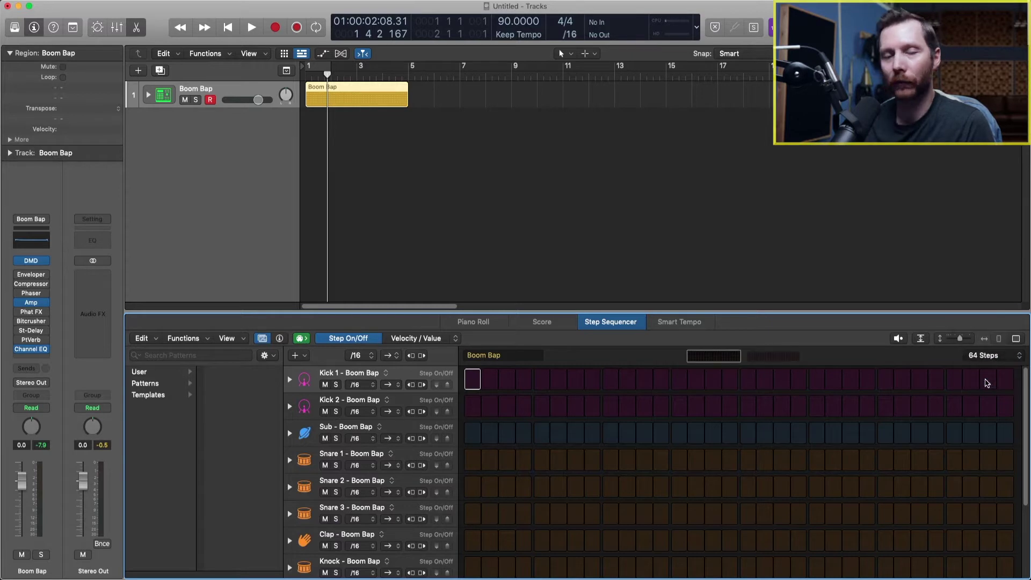
{"action": "left_click", "coordinate": [988, 356]}
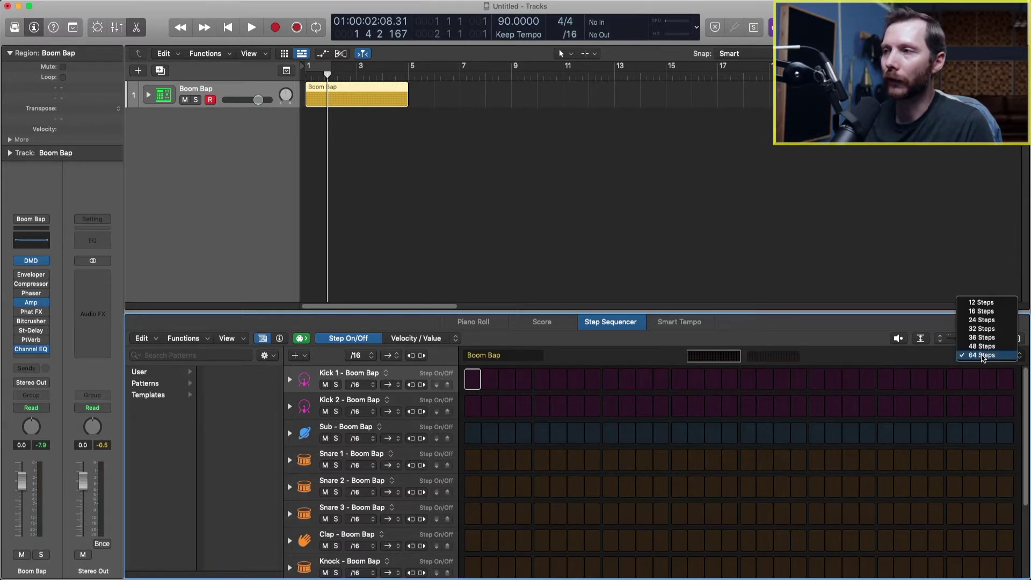
{"action": "left_click", "coordinate": [968, 321]}
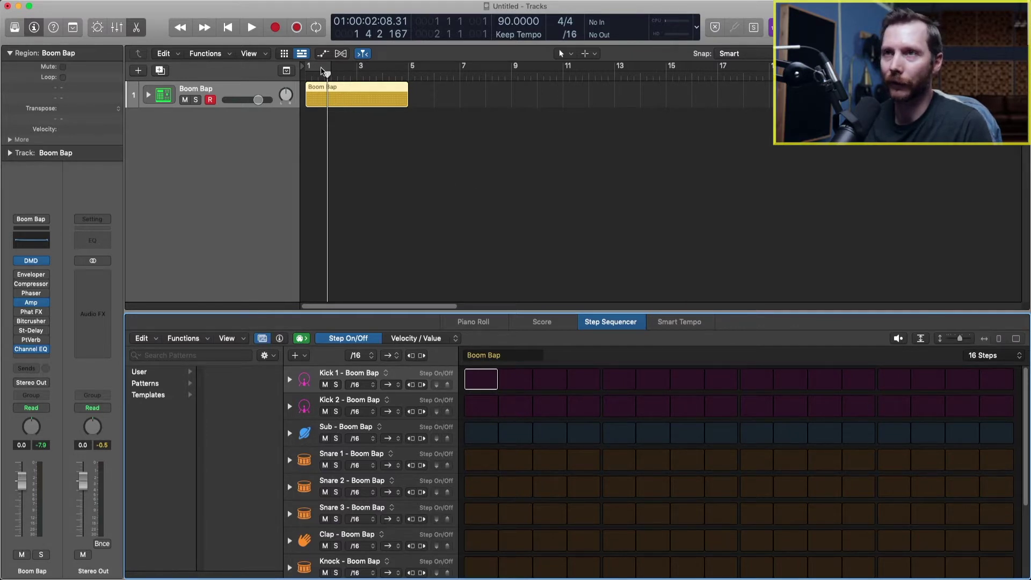
Step: Set a cycle loop over bar 1 only and play then stop the empty pattern
{"action": "left_click", "coordinate": [323, 68]}
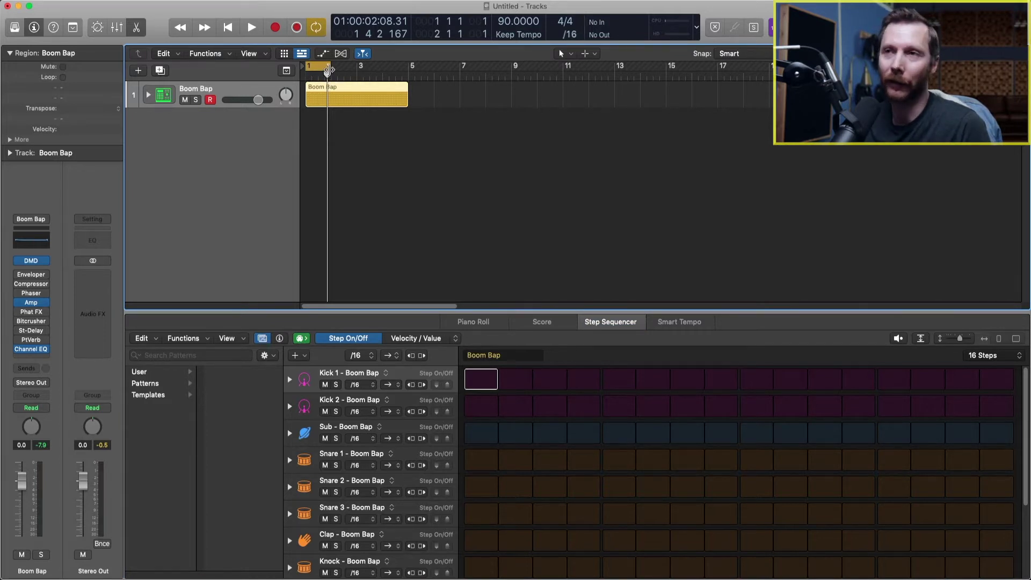
{"action": "left_click_drag", "start_coordinate": [325, 75], "coordinate": [407, 80]}
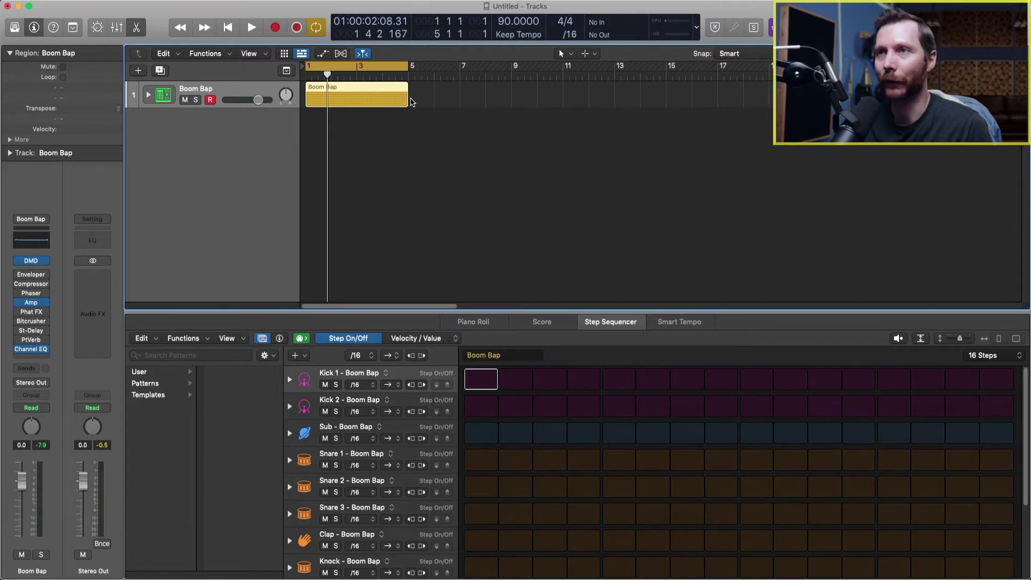
{"action": "left_click_drag", "start_coordinate": [405, 66], "coordinate": [333, 67]}
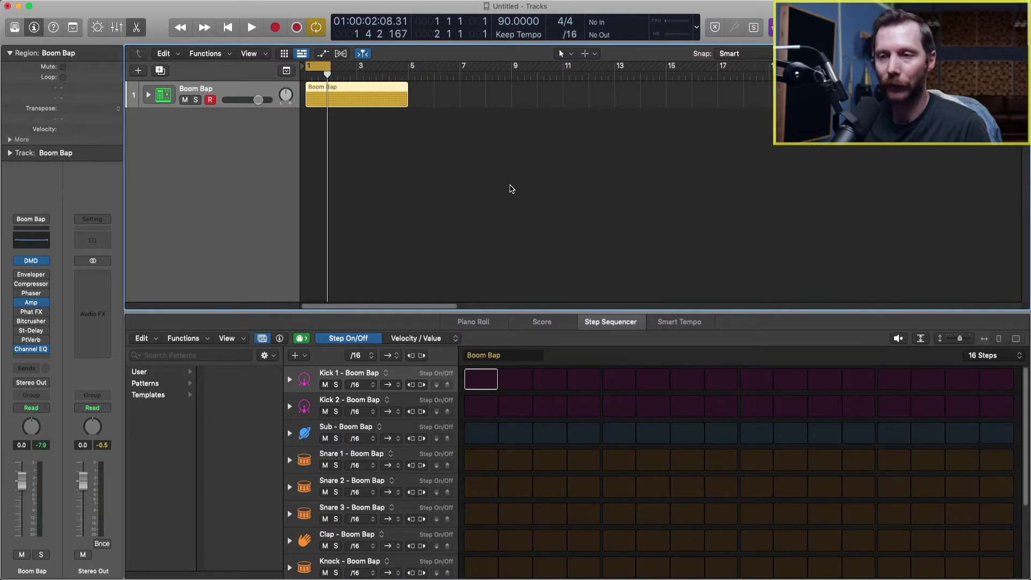
{"action": "key", "text": "space"}
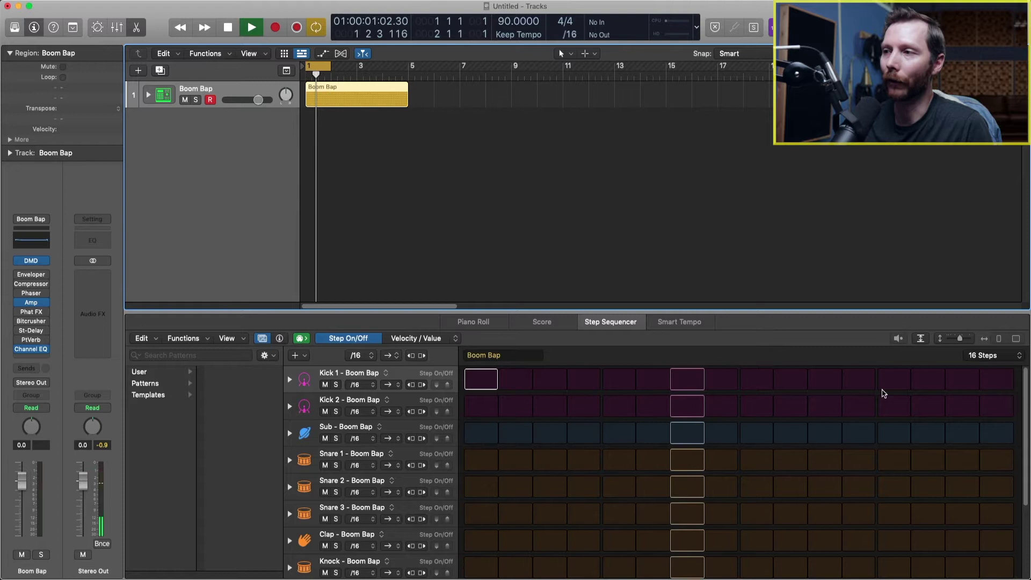
{"action": "key", "text": "space"}
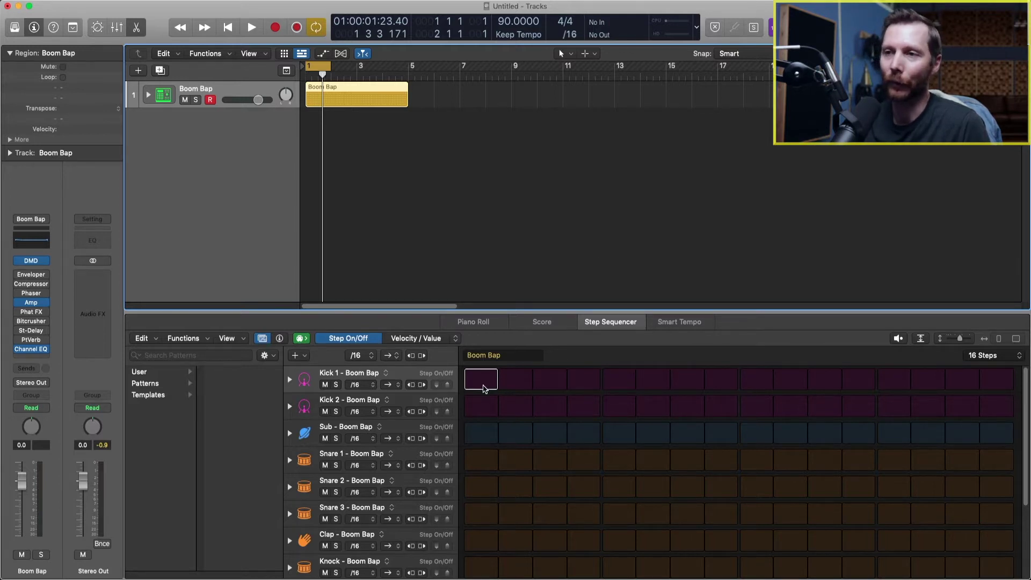
Step: Place kick hits on steps 1 and 9, moving them from Kick 1 to Kick 2
{"action": "left_click", "coordinate": [480, 385]}
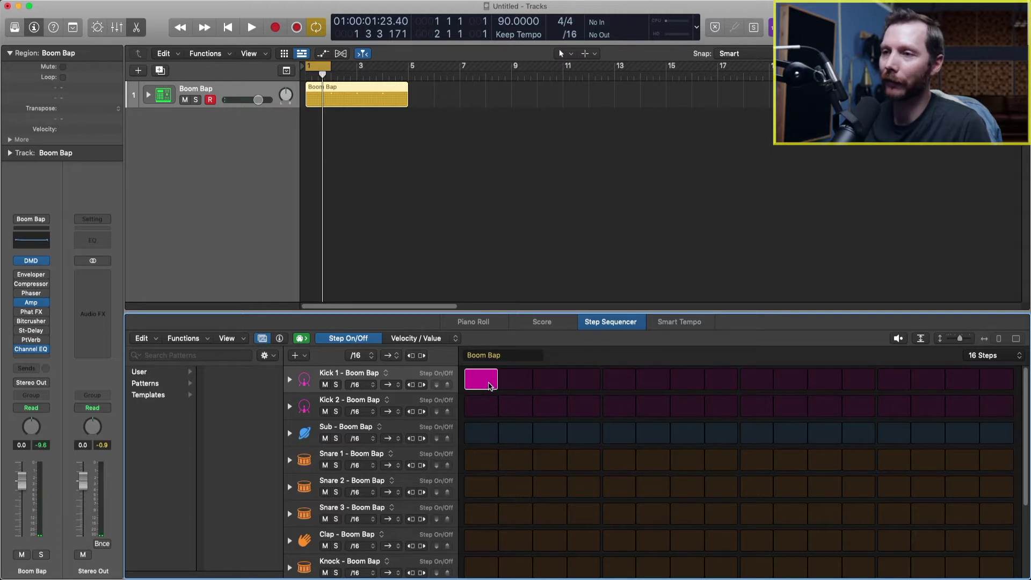
{"action": "left_click", "coordinate": [763, 381]}
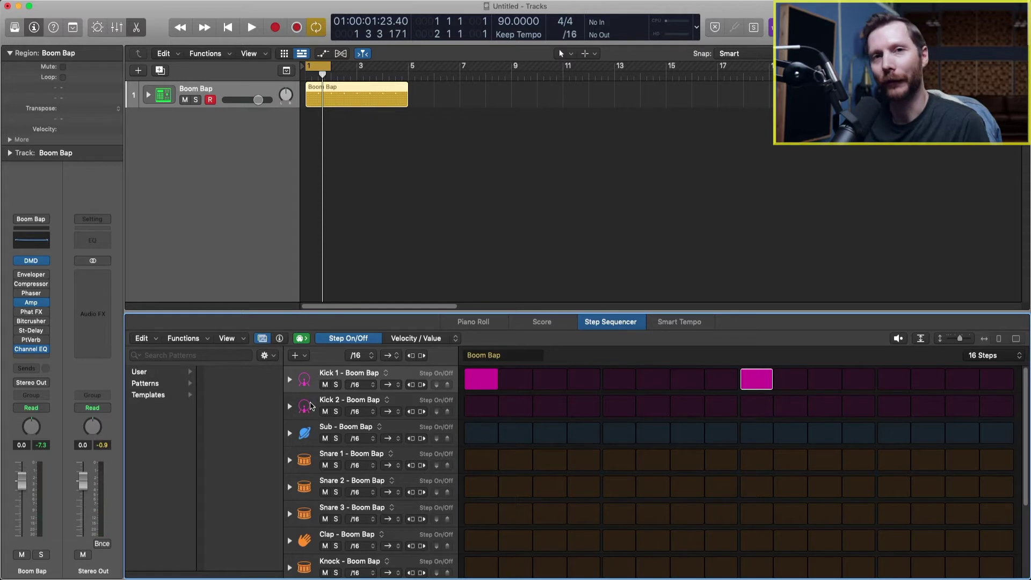
{"action": "left_click", "coordinate": [305, 386]}
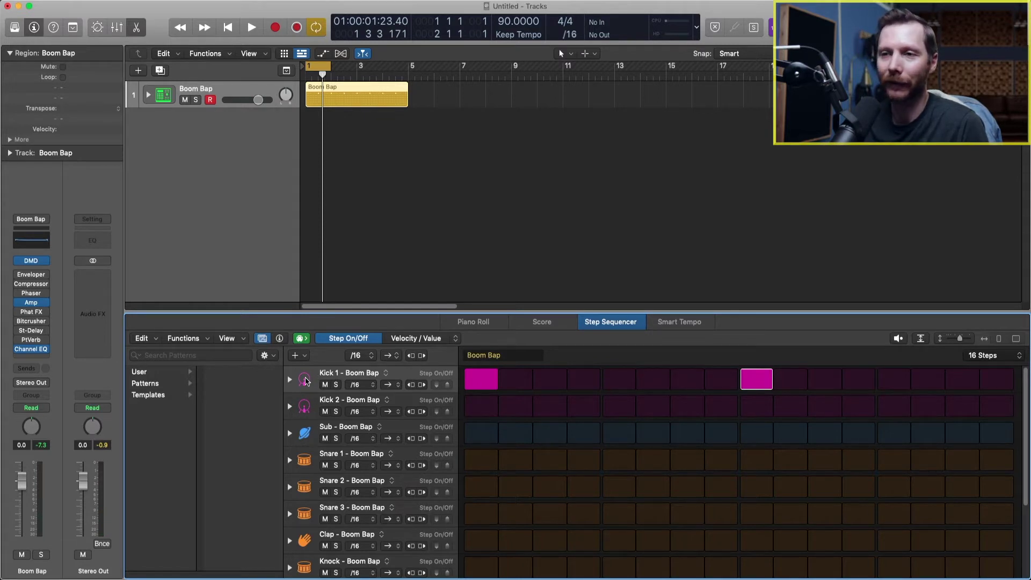
{"action": "left_click", "coordinate": [305, 379]}
{"action": "left_click", "coordinate": [305, 378]}
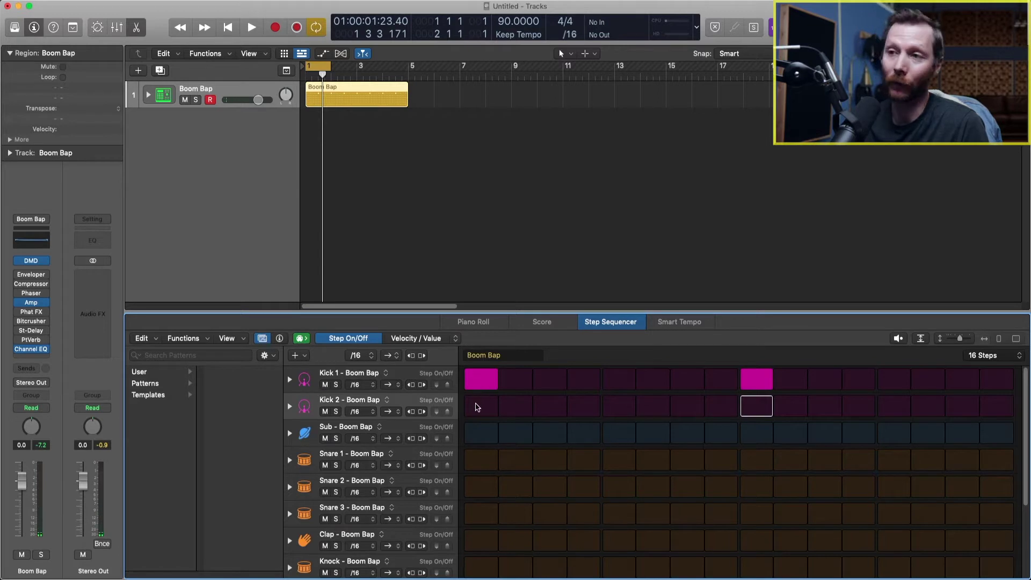
{"action": "left_click", "coordinate": [477, 407]}
{"action": "left_click", "coordinate": [756, 407]}
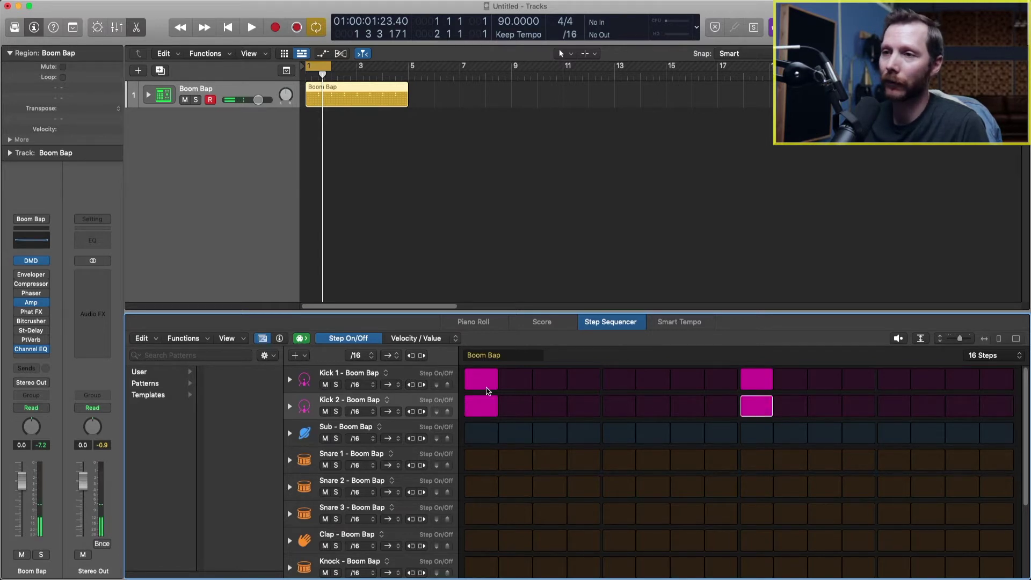
{"action": "left_click", "coordinate": [486, 386]}
{"action": "left_click", "coordinate": [757, 380]}
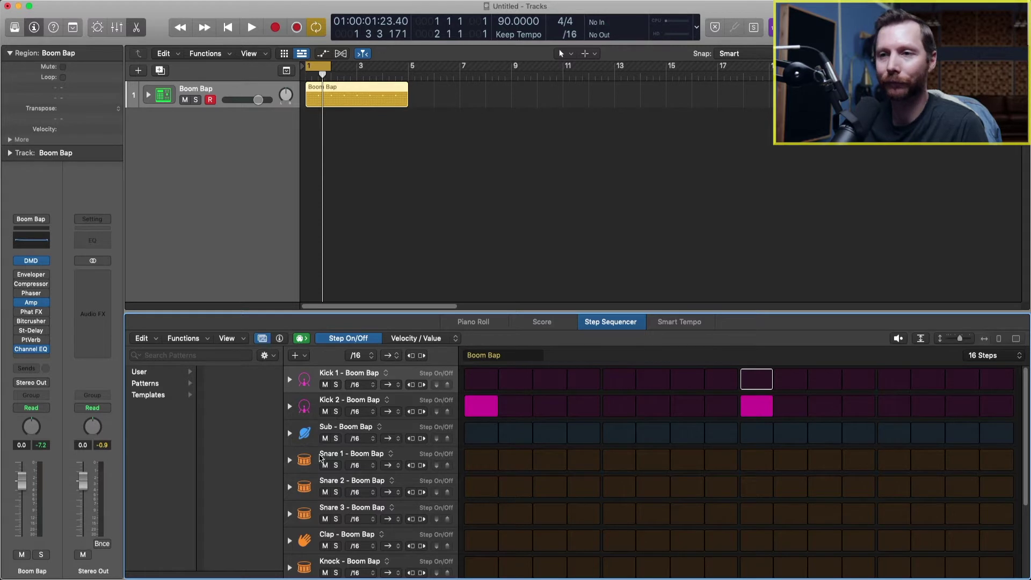
Step: Audition the snares and add Snare 1 hits on steps 5 and 13
{"action": "left_click", "coordinate": [306, 465]}
{"action": "left_click", "coordinate": [305, 494]}
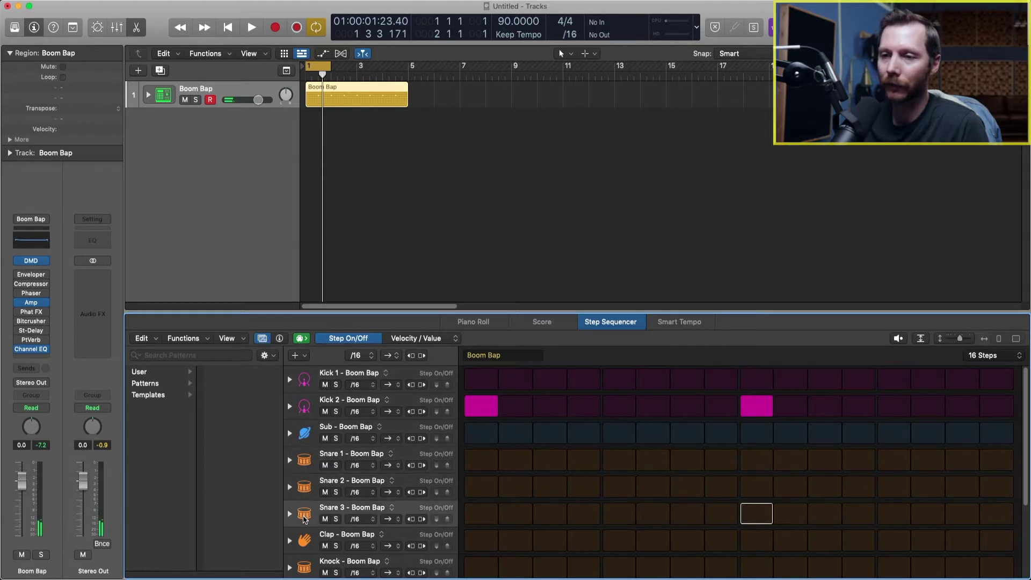
{"action": "left_click", "coordinate": [305, 461]}
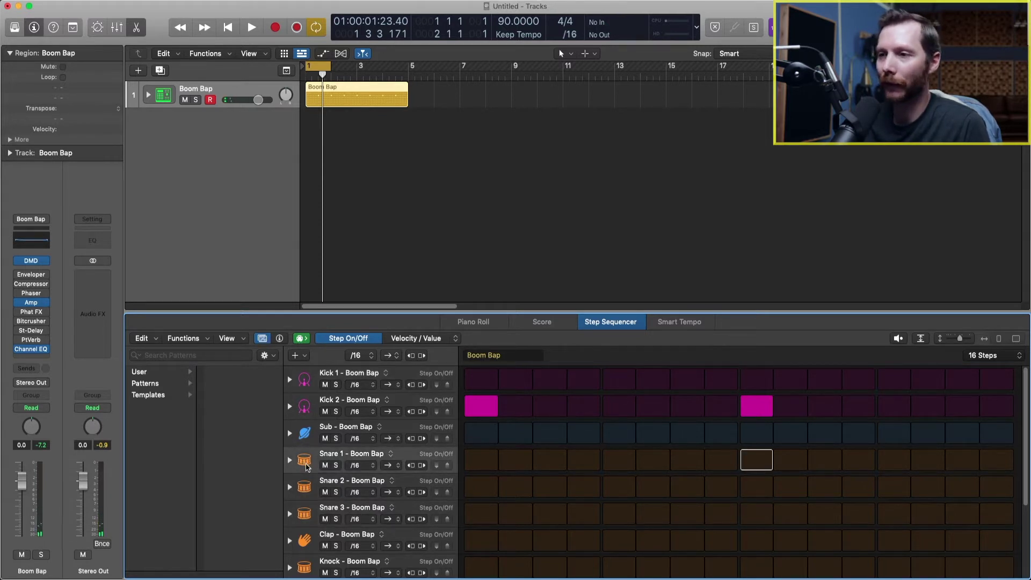
{"action": "left_click", "coordinate": [618, 461]}
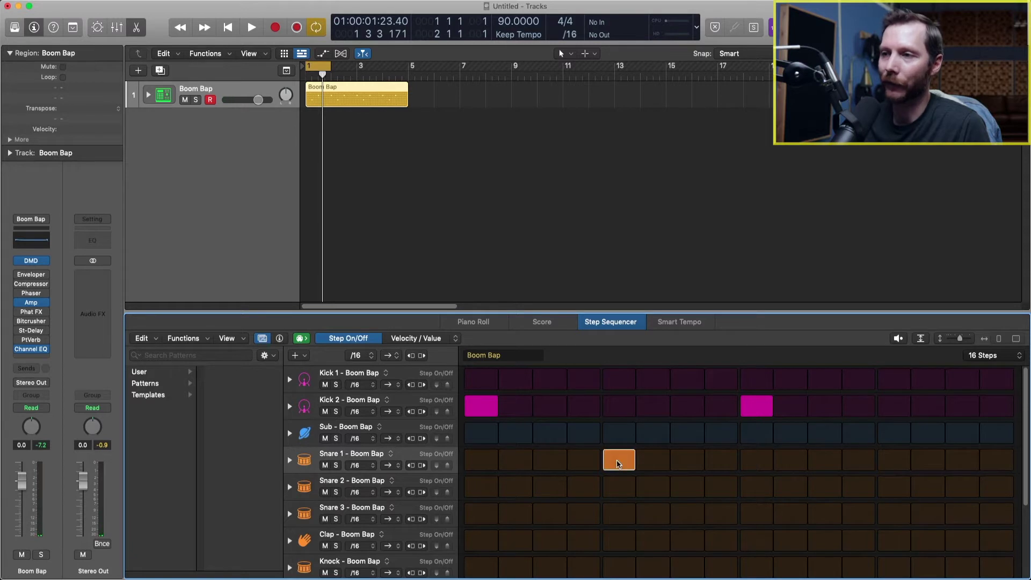
{"action": "left_click", "coordinate": [893, 465]}
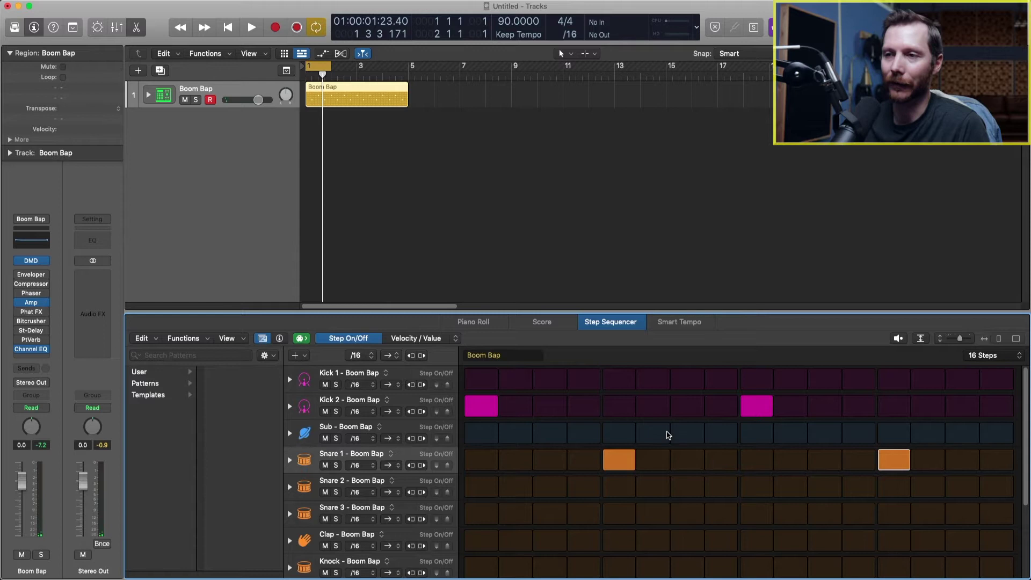
Step: While looping, remove Kick 2's step 9 hit and add hits on steps 11, 14 and 4
{"action": "key", "text": "space"}
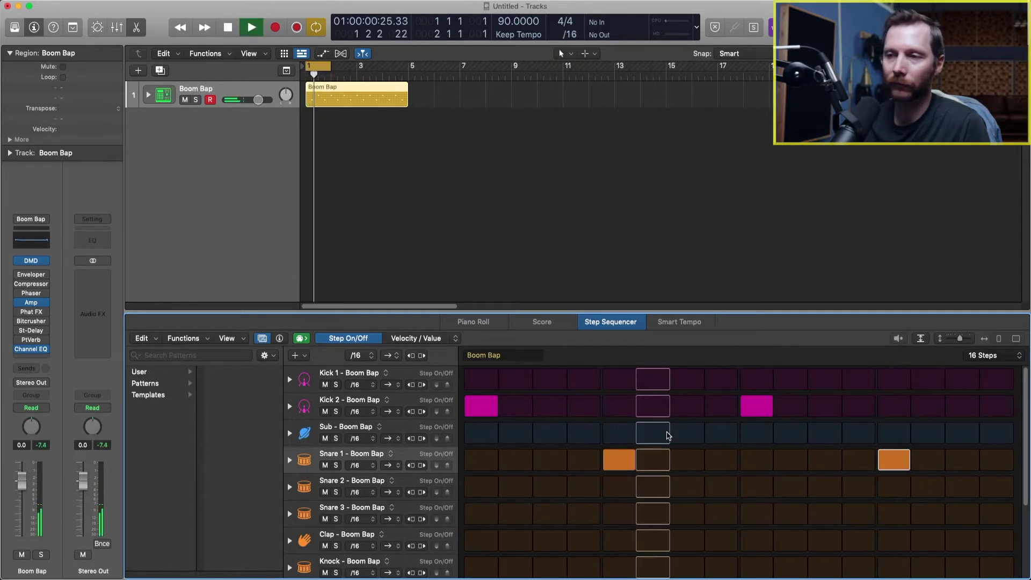
{"action": "key", "text": "space"}
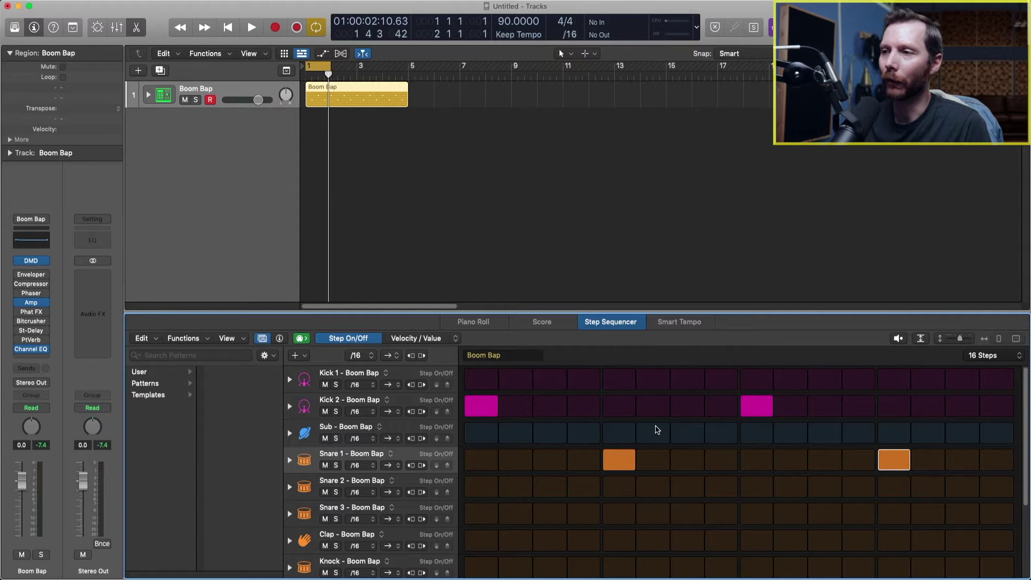
{"action": "left_click", "coordinate": [761, 411]}
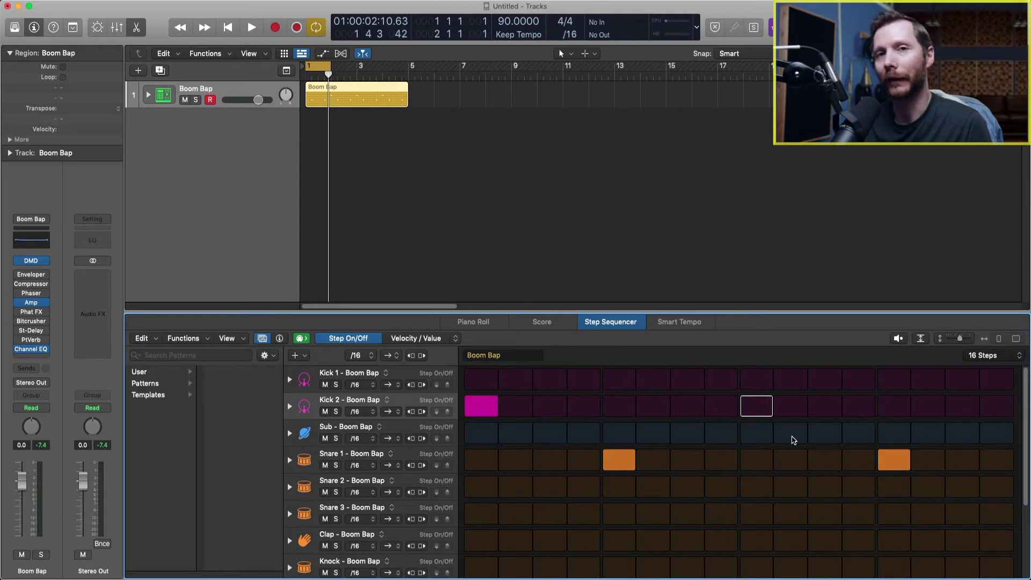
{"action": "key", "text": "space"}
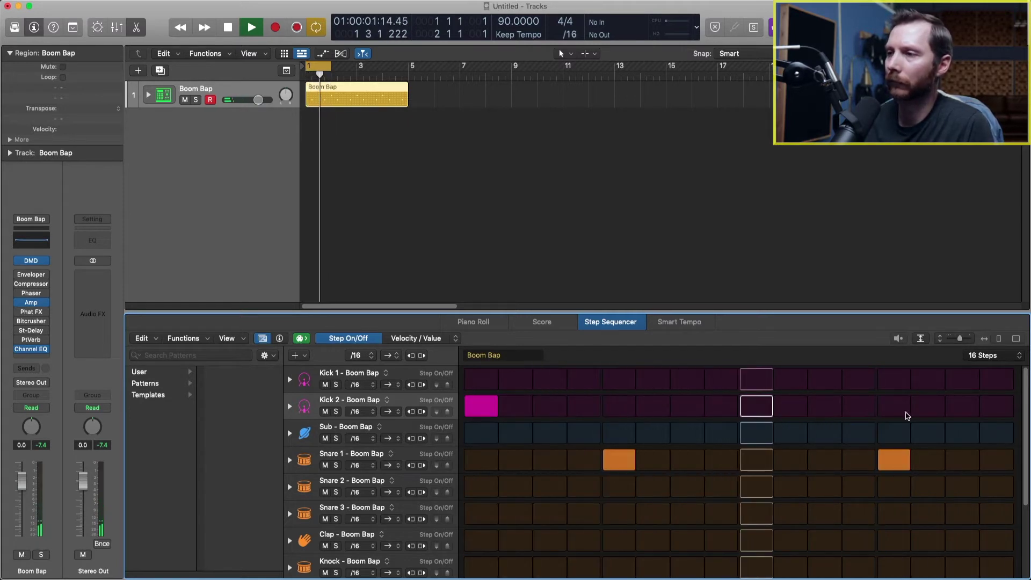
{"action": "left_click", "coordinate": [826, 411]}
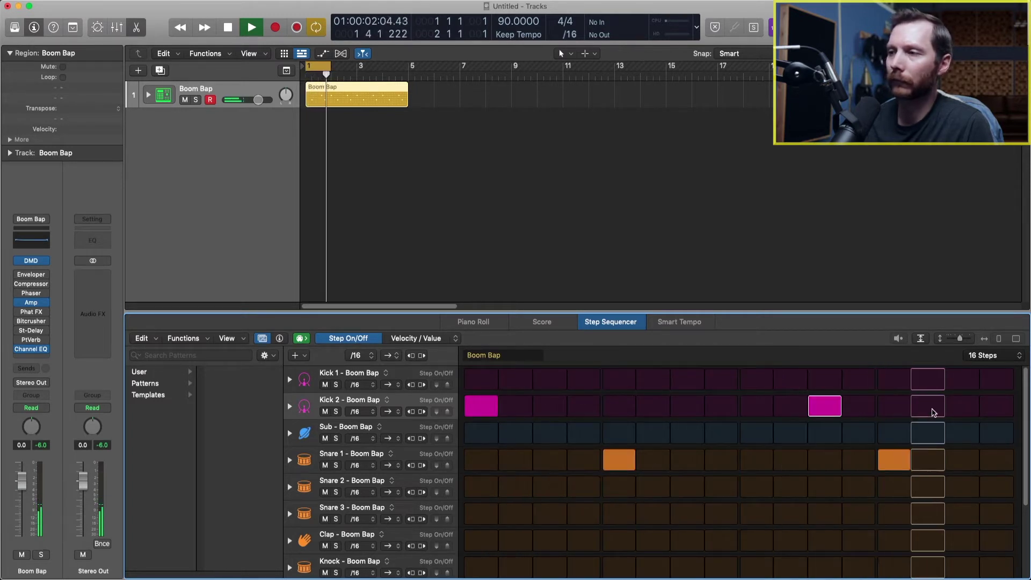
{"action": "left_click", "coordinate": [933, 413]}
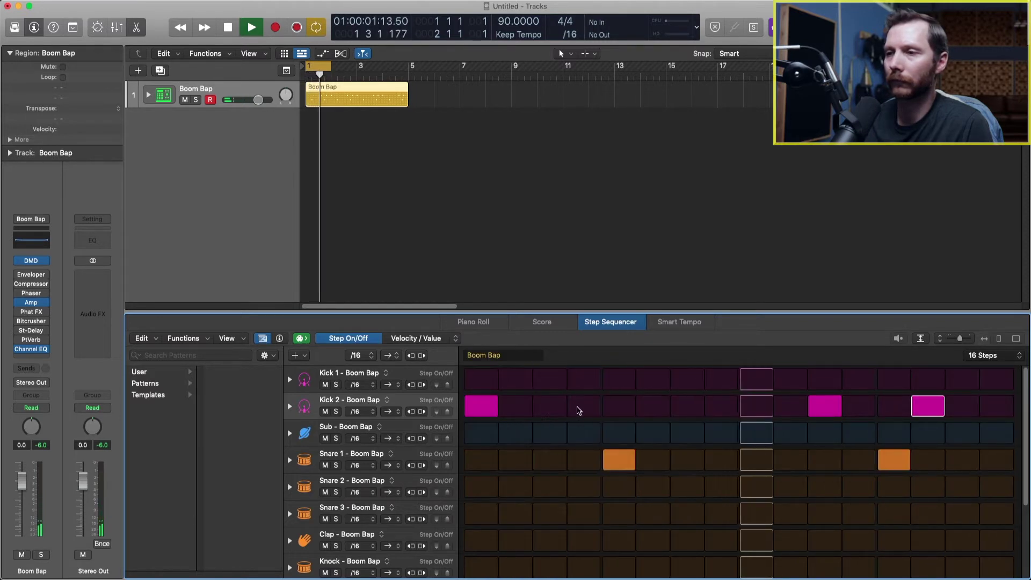
{"action": "left_click", "coordinate": [577, 411]}
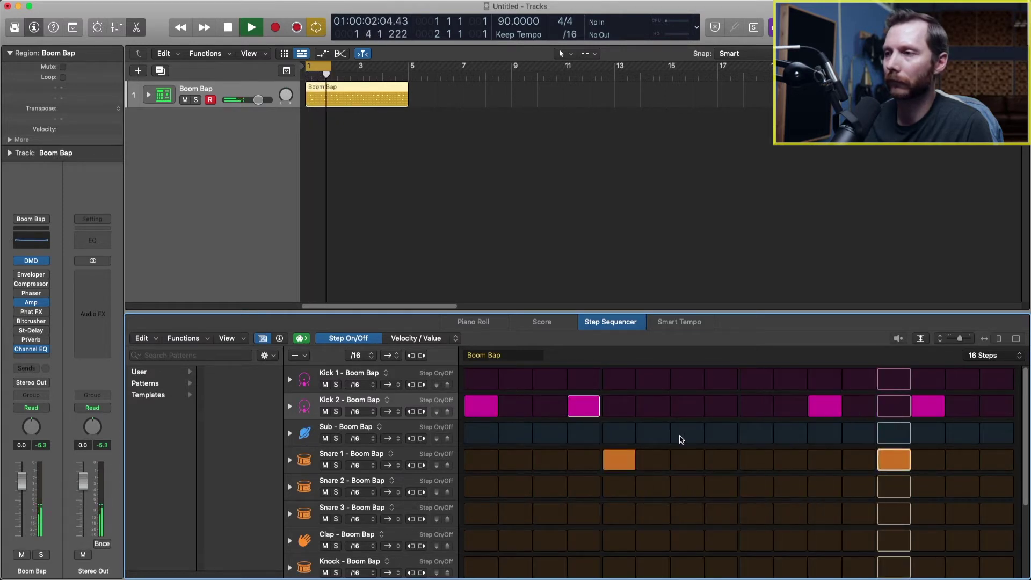
{"action": "key", "text": "space"}
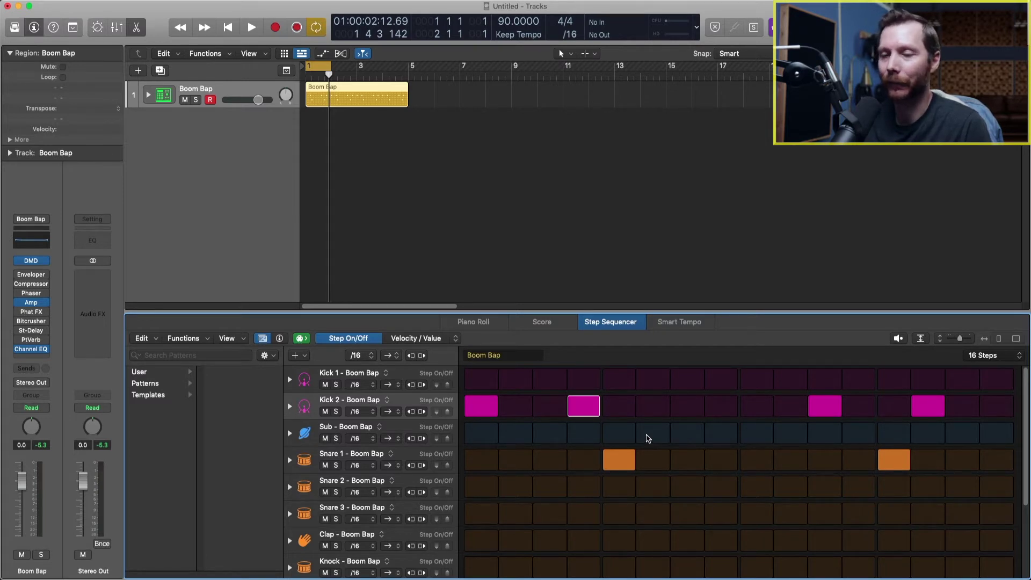
Step: Turn on Hi-Hat 1 steps 1, 3, 5, 7, 9, 11, 13 and 15, then play it back
{"action": "scroll", "coordinate": [532, 464], "scroll_direction": "down", "scroll_amount": 5}
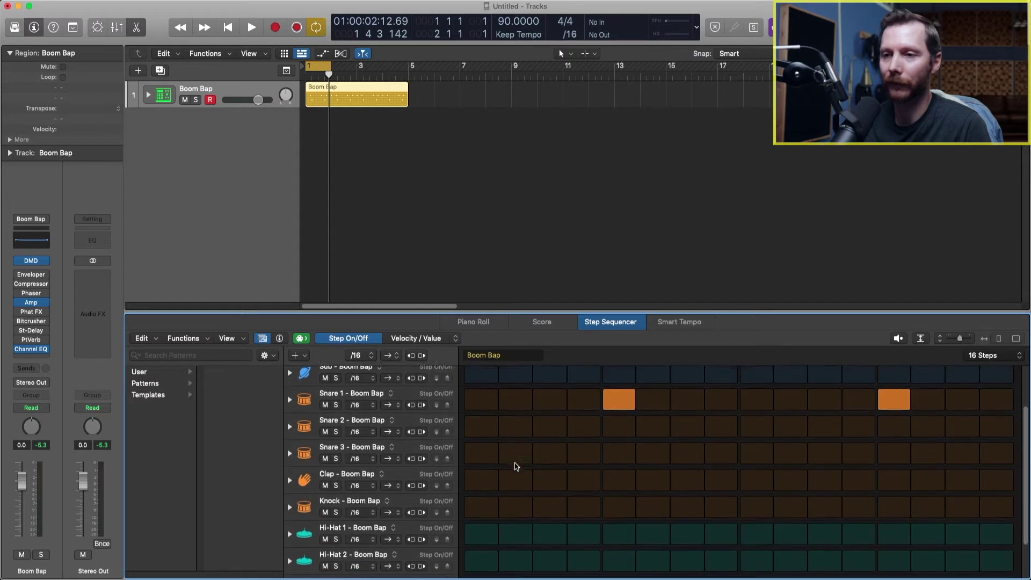
{"action": "scroll", "coordinate": [517, 466], "scroll_direction": "down", "scroll_amount": 3}
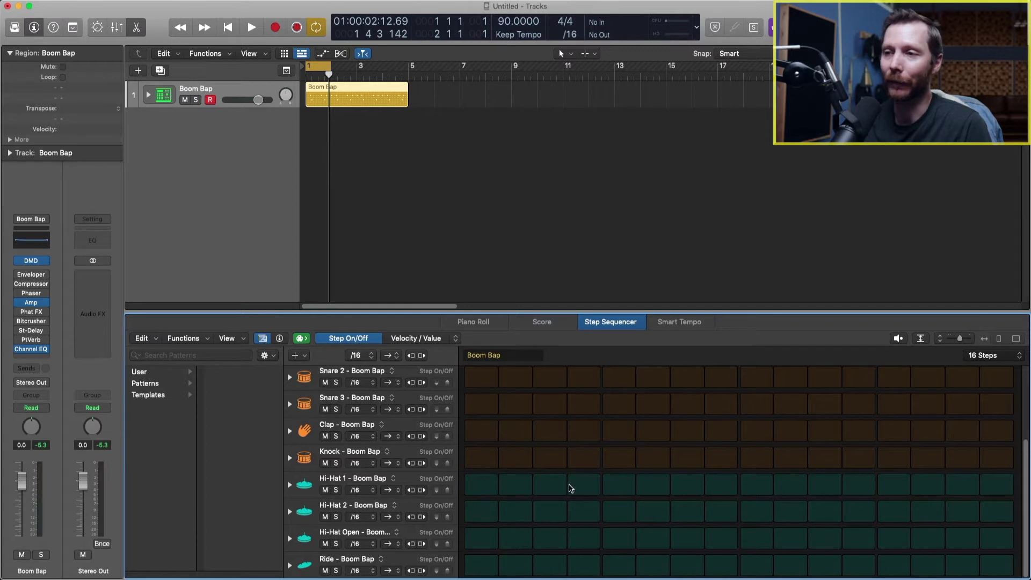
{"action": "left_click", "coordinate": [480, 486]}
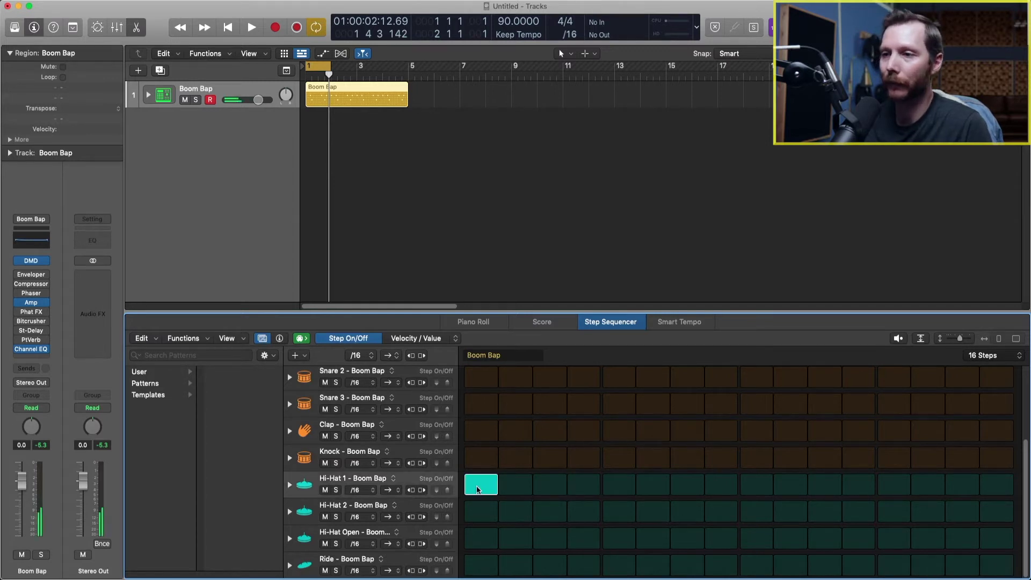
{"action": "left_click", "coordinate": [550, 486]}
{"action": "left_click", "coordinate": [619, 486]}
{"action": "left_click", "coordinate": [688, 486]}
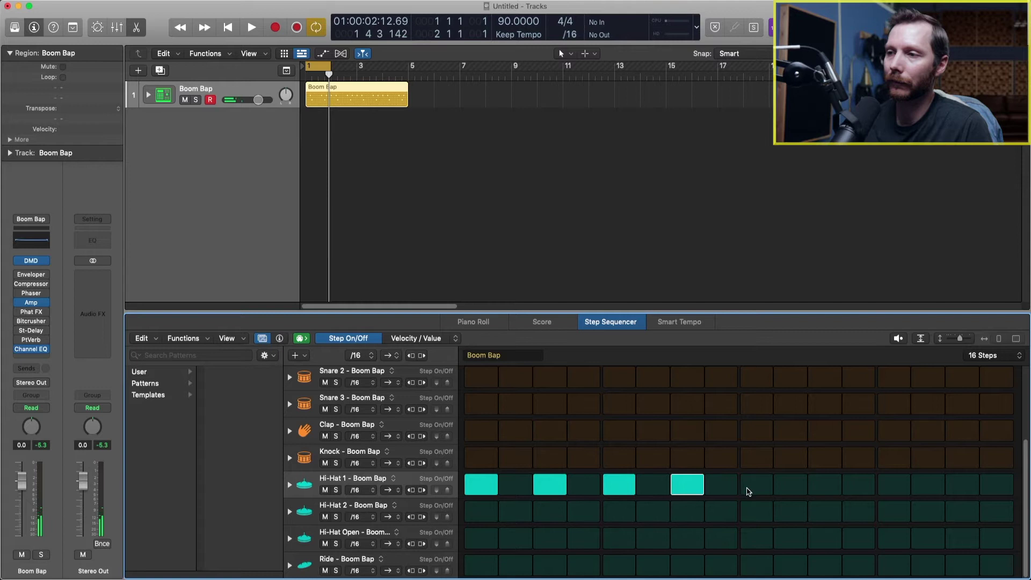
{"action": "left_click", "coordinate": [756, 486]}
{"action": "left_click", "coordinate": [824, 485]}
{"action": "left_click", "coordinate": [894, 486]}
{"action": "left_click", "coordinate": [961, 486]}
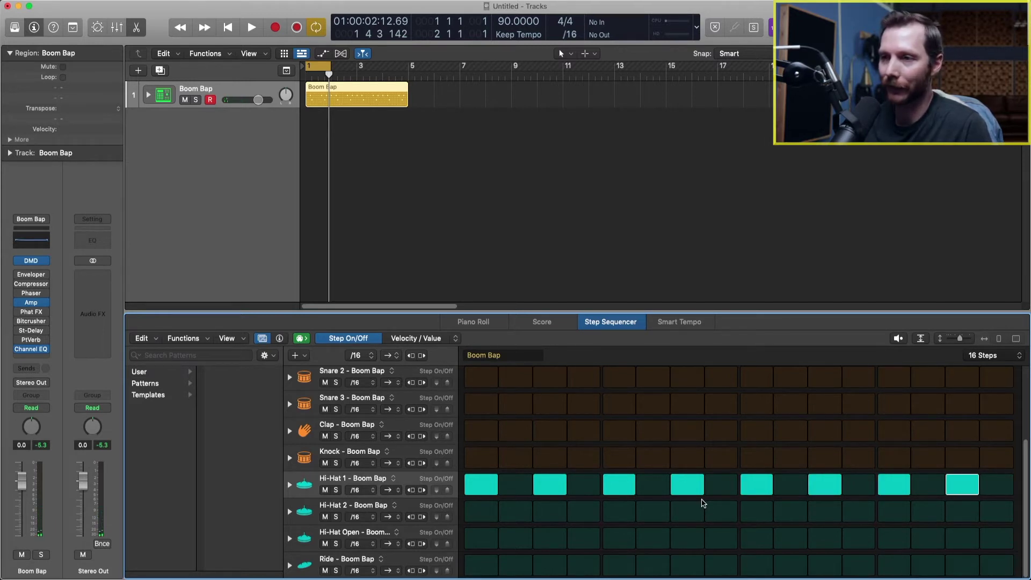
{"action": "key", "text": "space"}
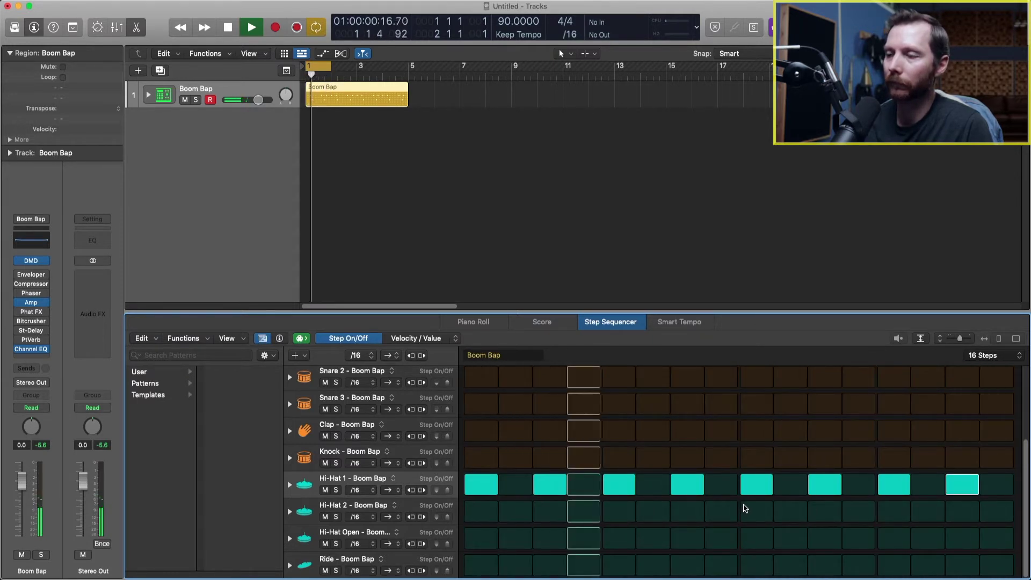
{"action": "key", "text": "space"}
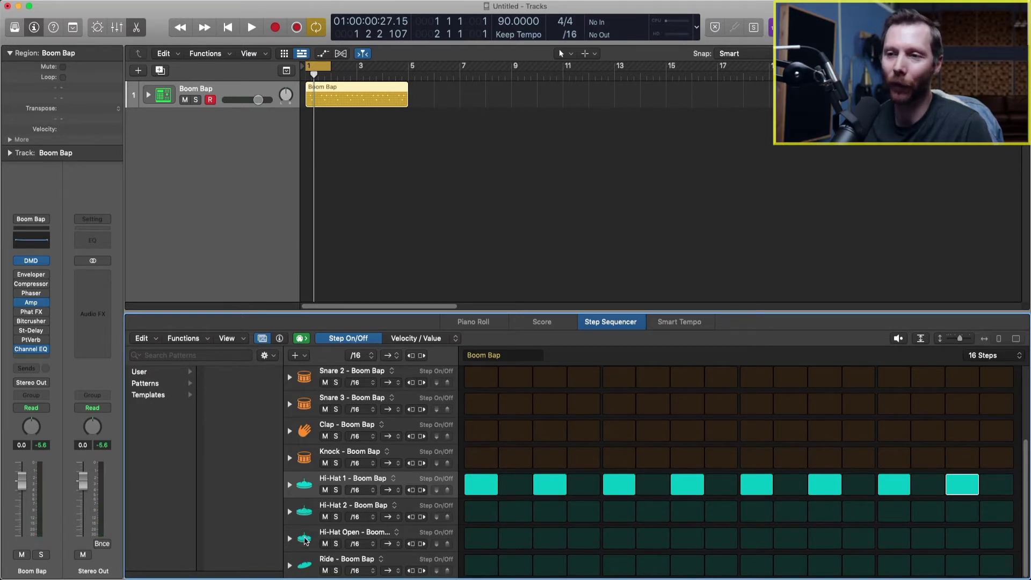
Step: Audition Hi-Hat 2 and Hi-Hat Open, move step 15's hit to Hi-Hat Open, and play it back
{"action": "left_click", "coordinate": [305, 539]}
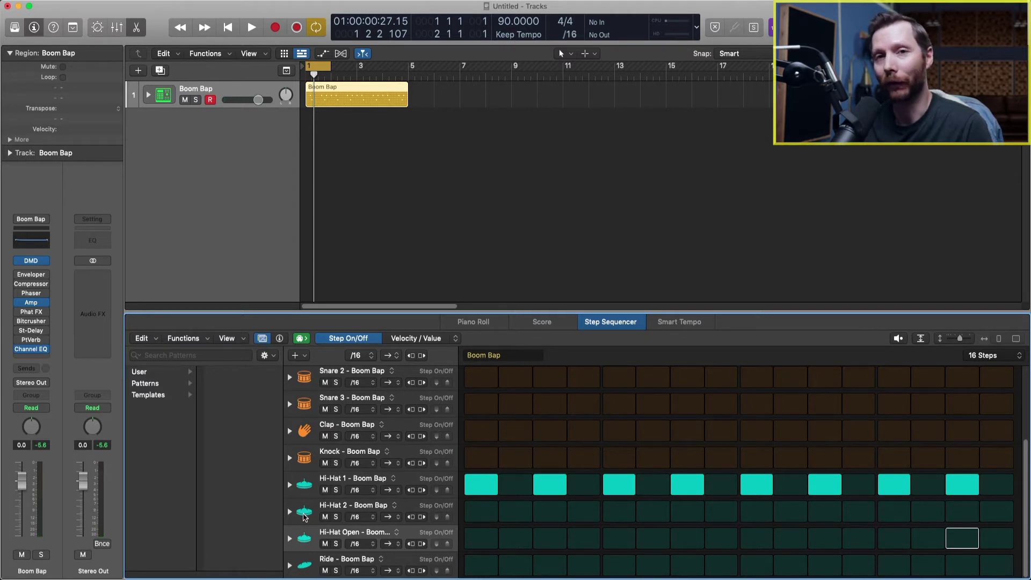
{"action": "left_click", "coordinate": [304, 515]}
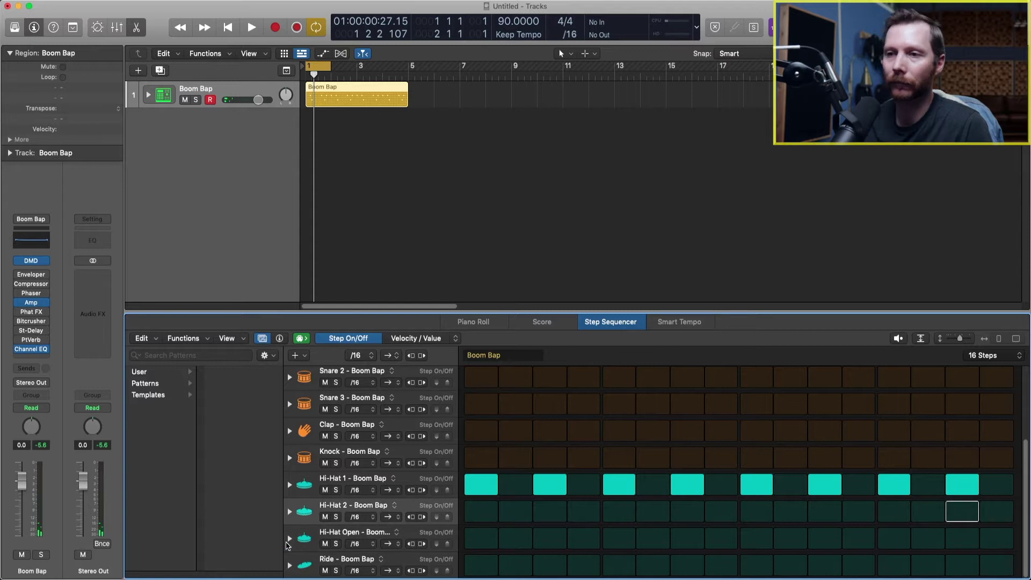
{"action": "left_click", "coordinate": [306, 540]}
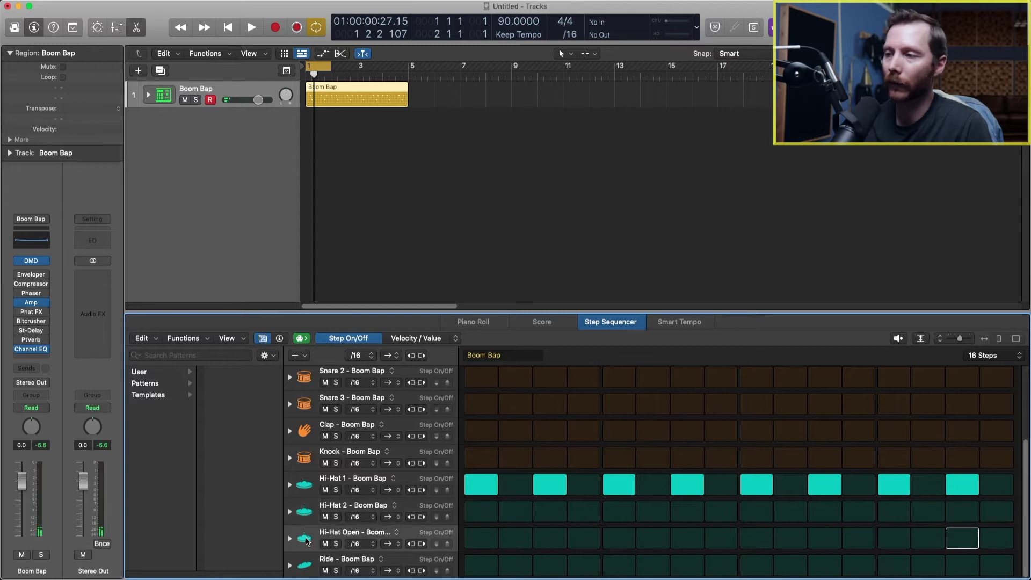
{"action": "left_click", "coordinate": [962, 541]}
{"action": "left_click", "coordinate": [969, 488]}
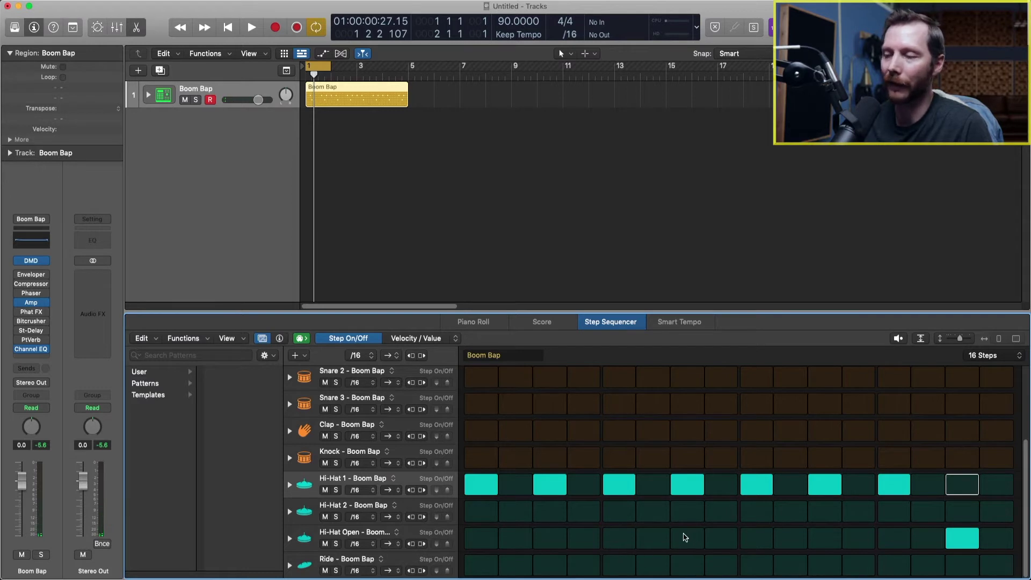
{"action": "key", "text": "space"}
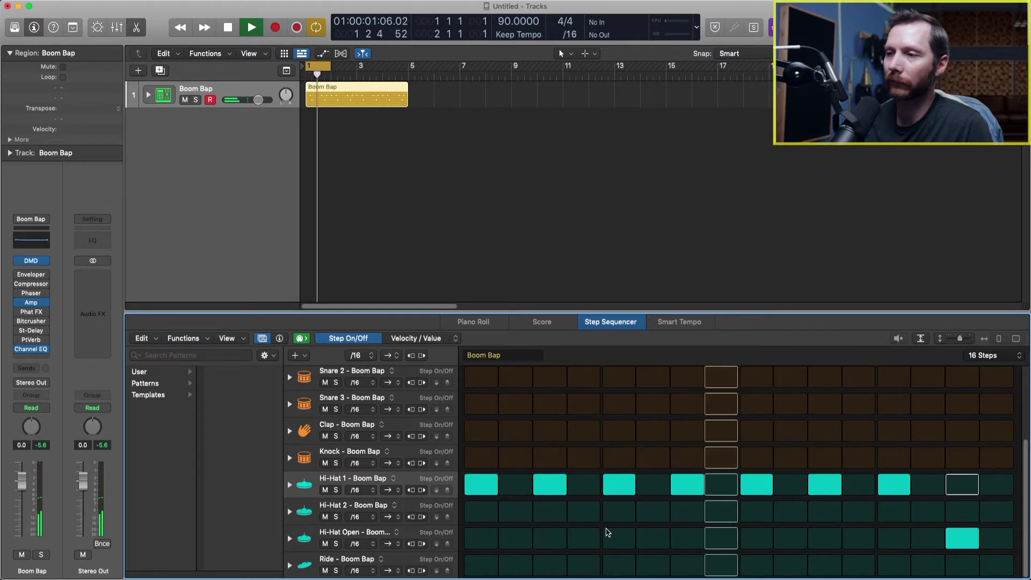
{"action": "key", "text": "space"}
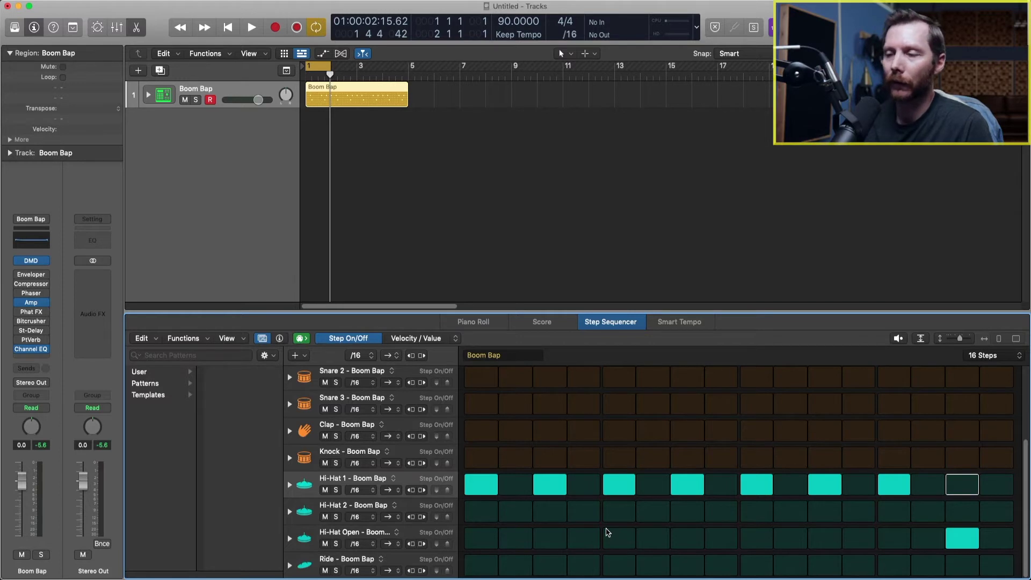
Step: Turn off all Hi-Hat 1 steps and expand the row to show Velocity and Note Repeat
{"action": "left_click_drag", "start_coordinate": [905, 491], "coordinate": [555, 490]}
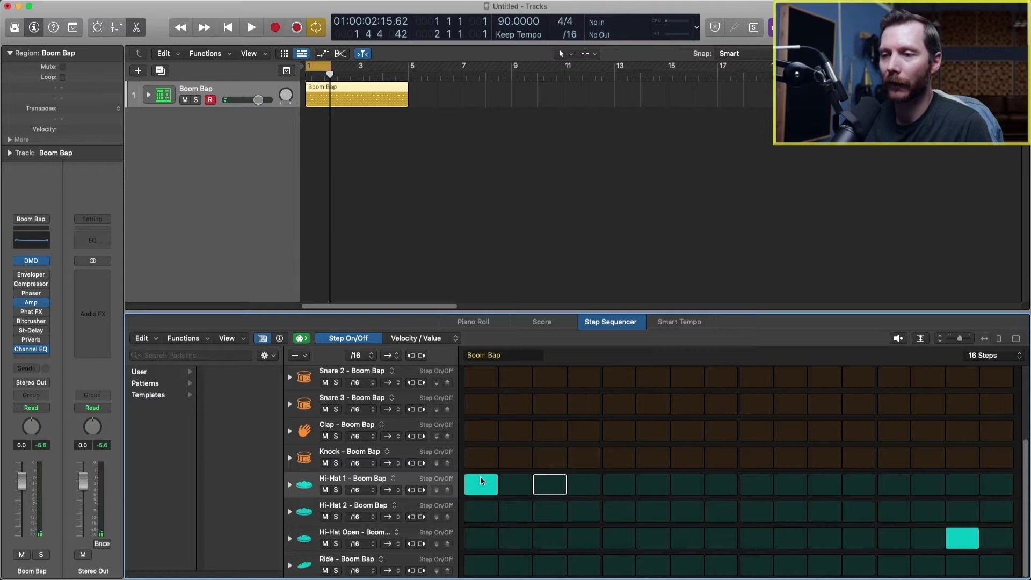
{"action": "left_click", "coordinate": [475, 493]}
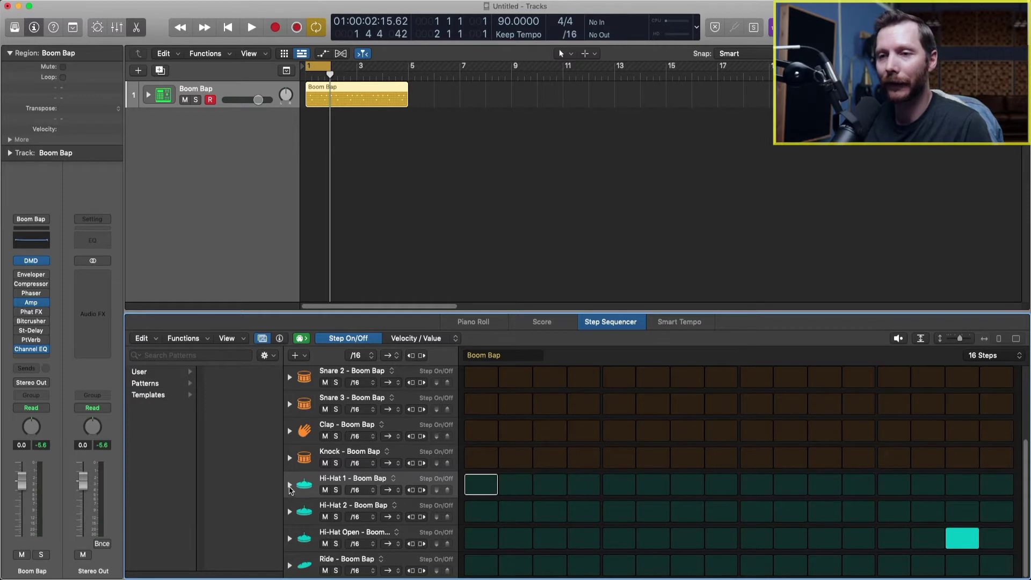
{"action": "left_click", "coordinate": [289, 485]}
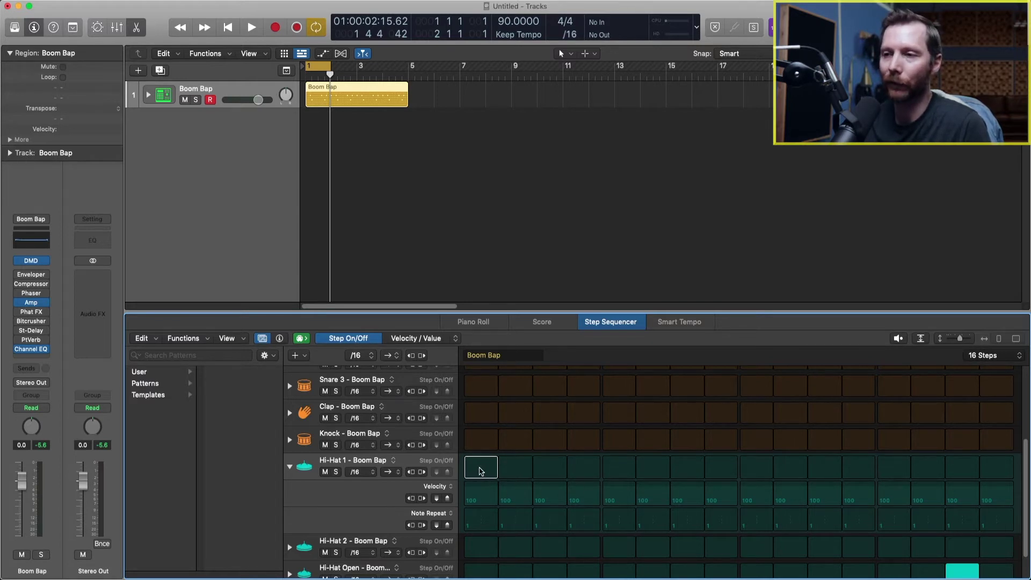
Step: Turn on Hi-Hat 1 step 1 and audition it with Note Repeat raised to 3
{"action": "left_click", "coordinate": [481, 471]}
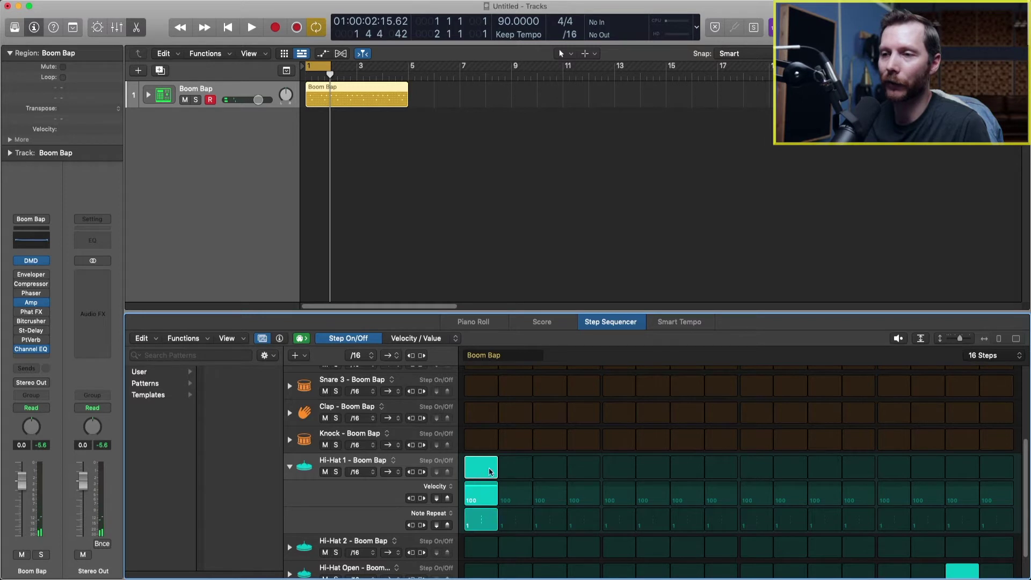
{"action": "key", "text": "space"}
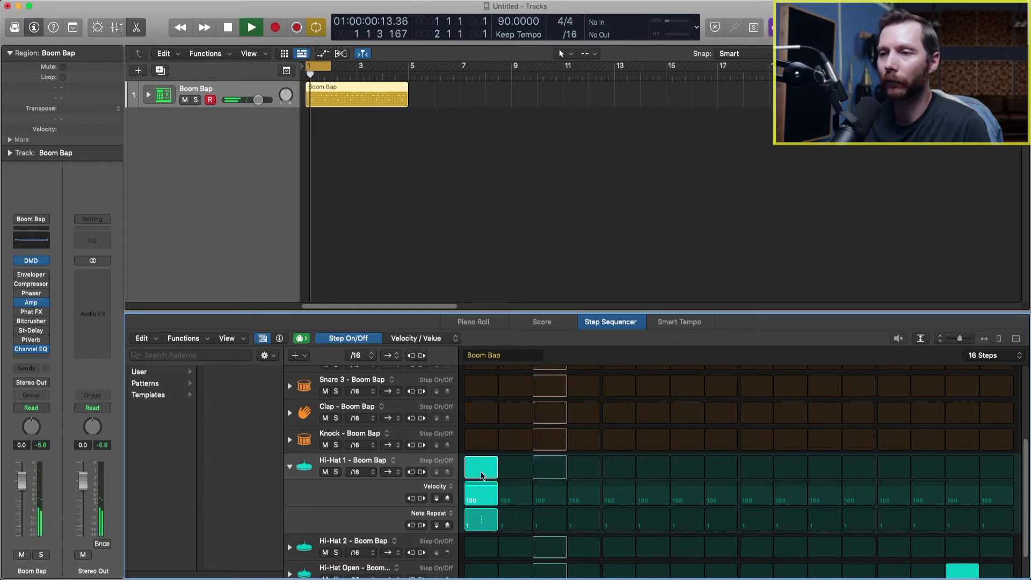
{"action": "key", "text": "space"}
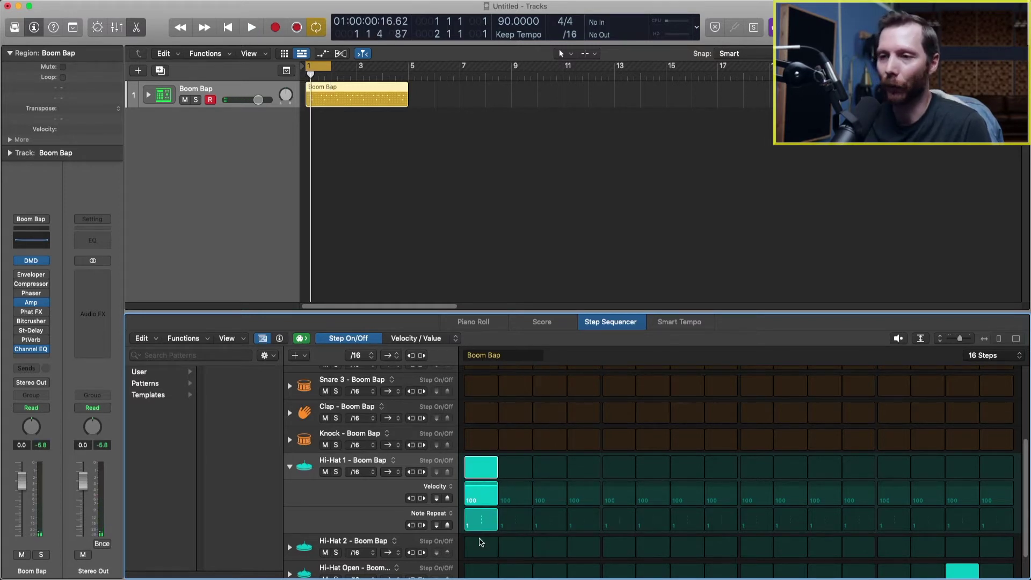
{"action": "left_click_drag", "start_coordinate": [483, 525], "coordinate": [483, 533]}
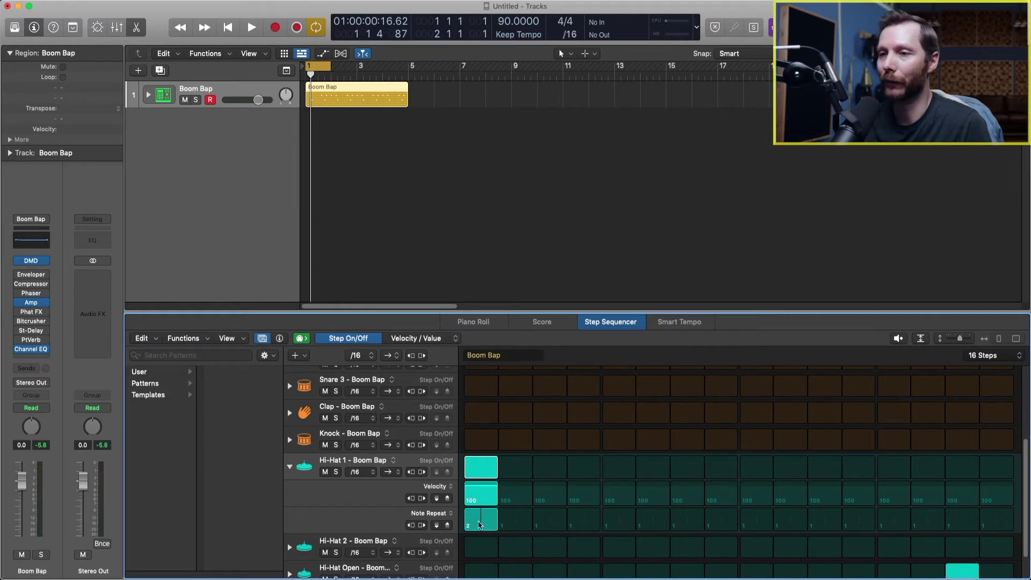
{"action": "key", "text": "space"}
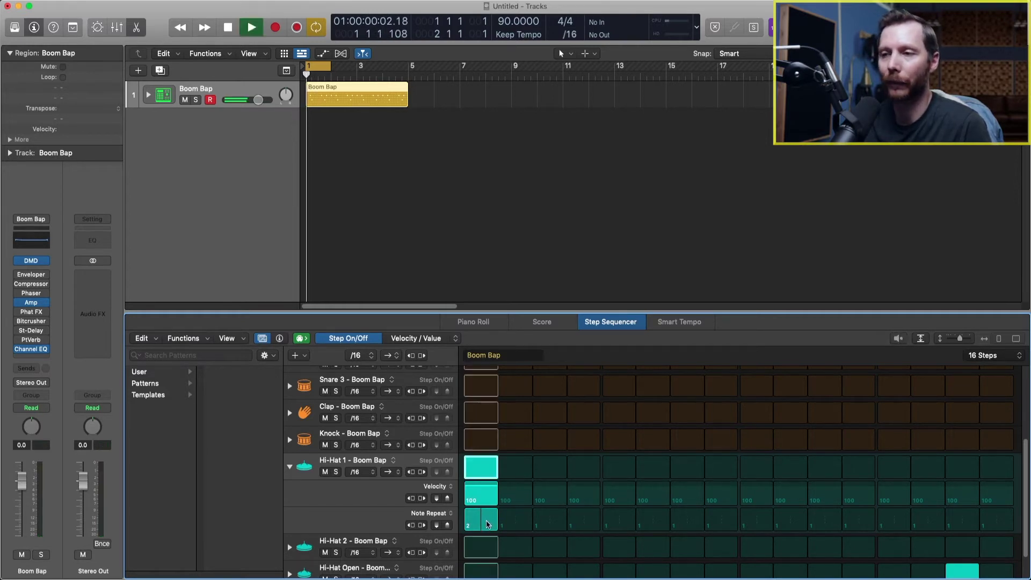
{"action": "key", "text": "space"}
Step: Try other Note Repeat counts on step 1 while replaying the loop, ending at 1
{"action": "left_click_drag", "start_coordinate": [488, 524], "coordinate": [482, 525]}
{"action": "key", "text": "space"}
{"action": "key", "text": "space"}
{"action": "key", "text": "space"}
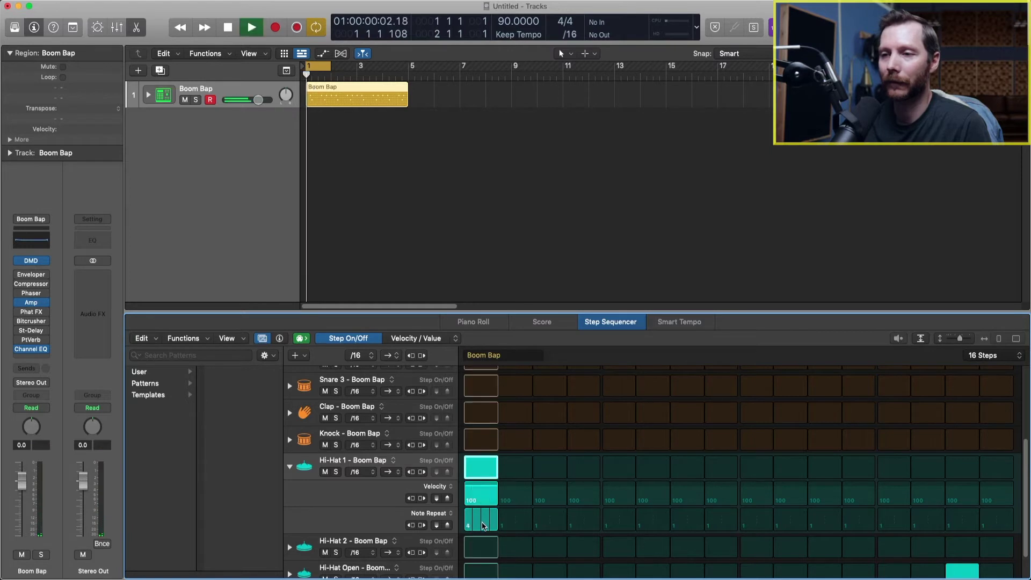
{"action": "key", "text": "space"}
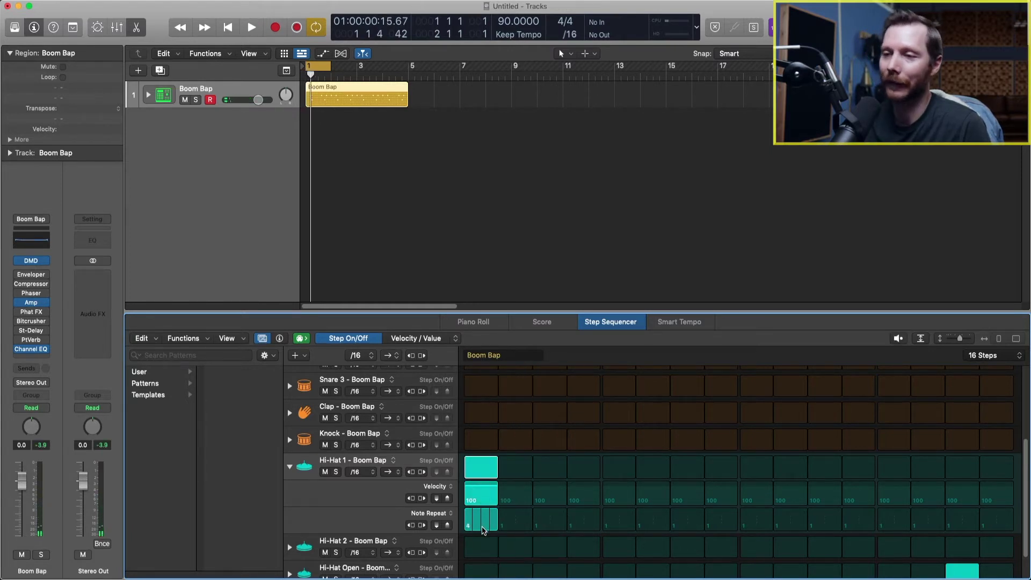
{"action": "left_click_drag", "start_coordinate": [485, 526], "coordinate": [485, 536]}
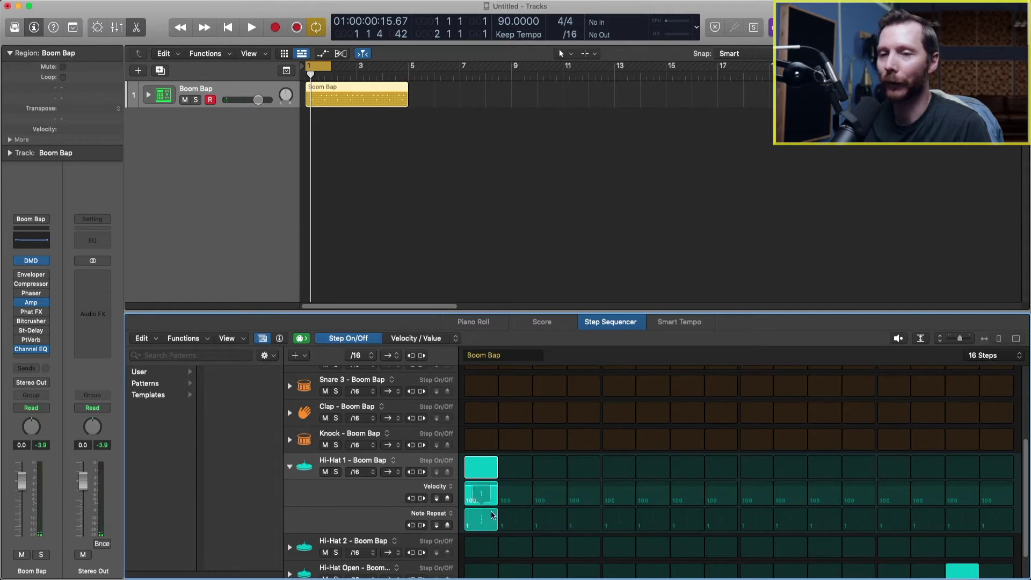
{"action": "key", "text": "space"}
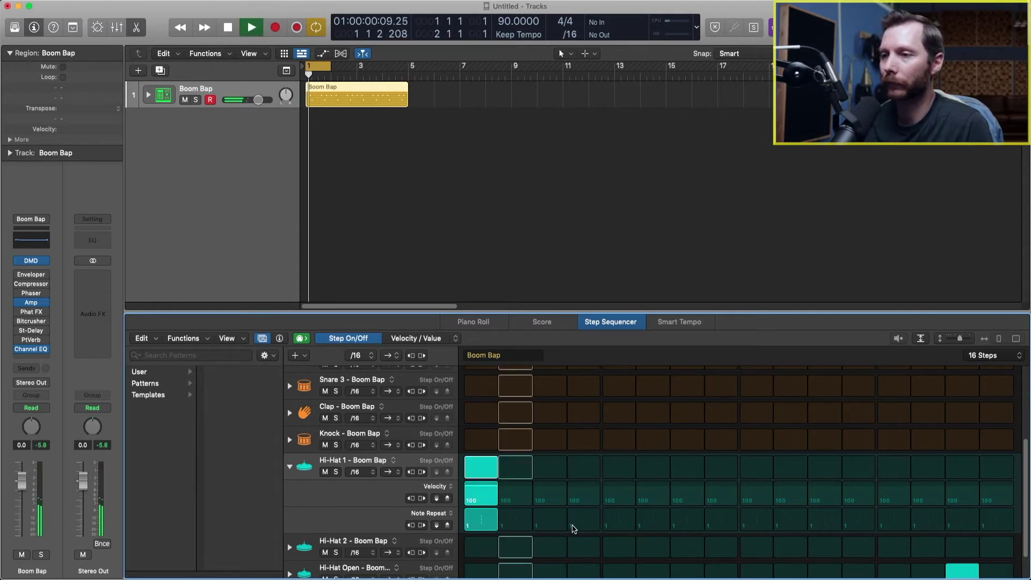
Step: Turn on Hi-Hat 1 steps 3, 4, 7, 8 and 9, with three note repeats on steps 4 and 9
{"action": "left_click", "coordinate": [545, 475]}
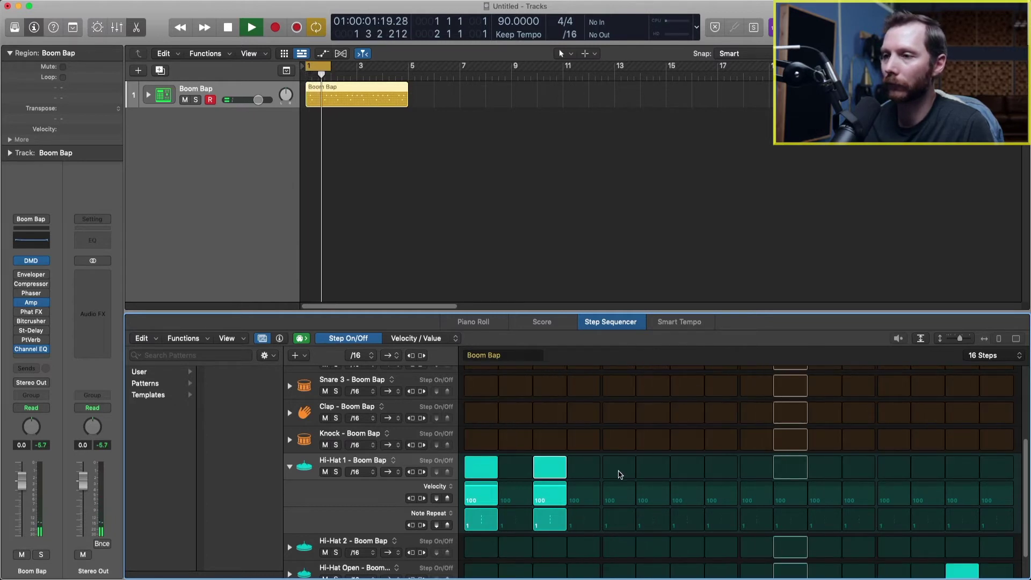
{"action": "left_click", "coordinate": [583, 467]}
{"action": "left_click_drag", "start_coordinate": [585, 522], "coordinate": [597, 528]}
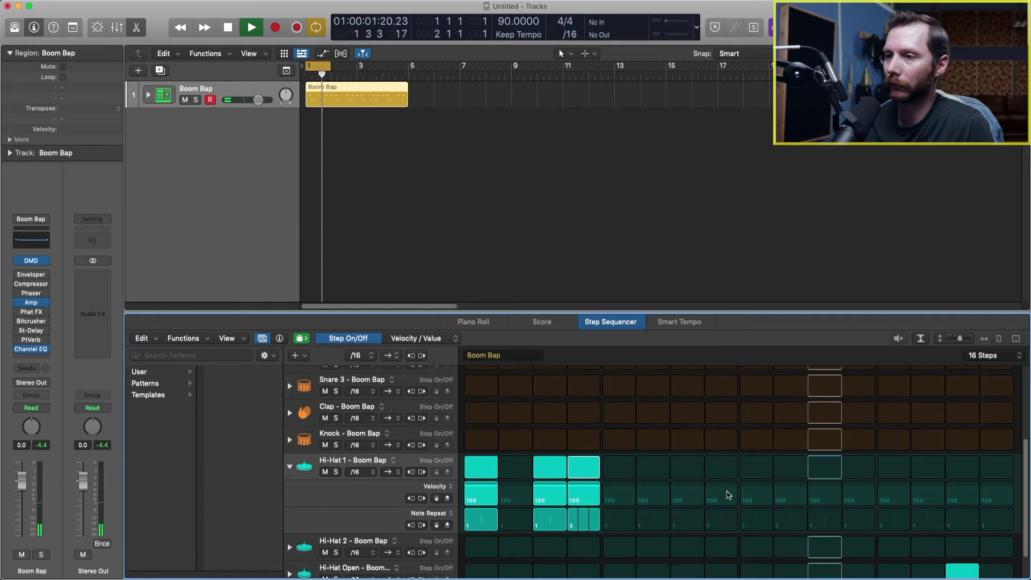
{"action": "left_click", "coordinate": [688, 470]}
{"action": "left_click", "coordinate": [723, 470]}
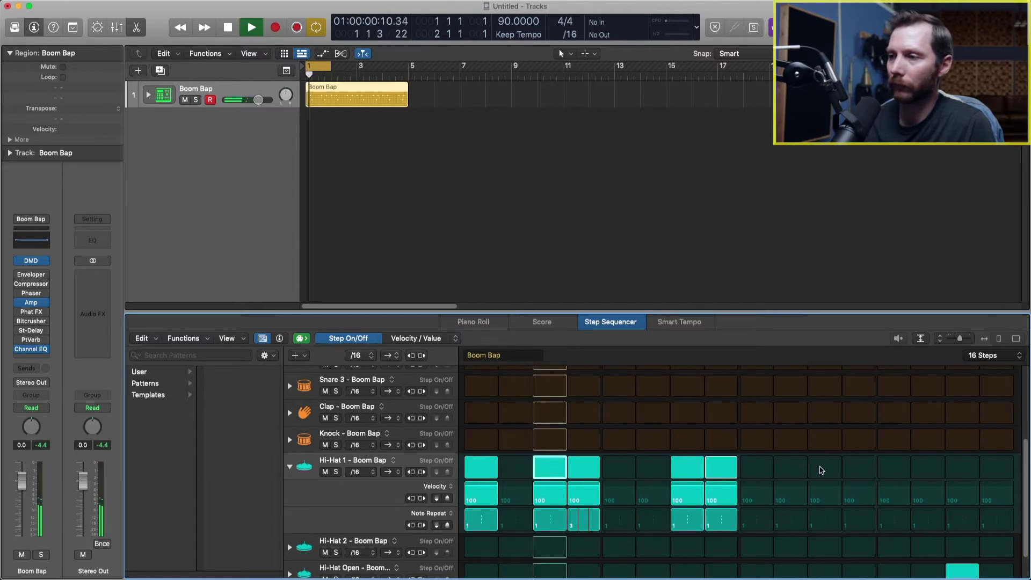
{"action": "left_click", "coordinate": [754, 470]}
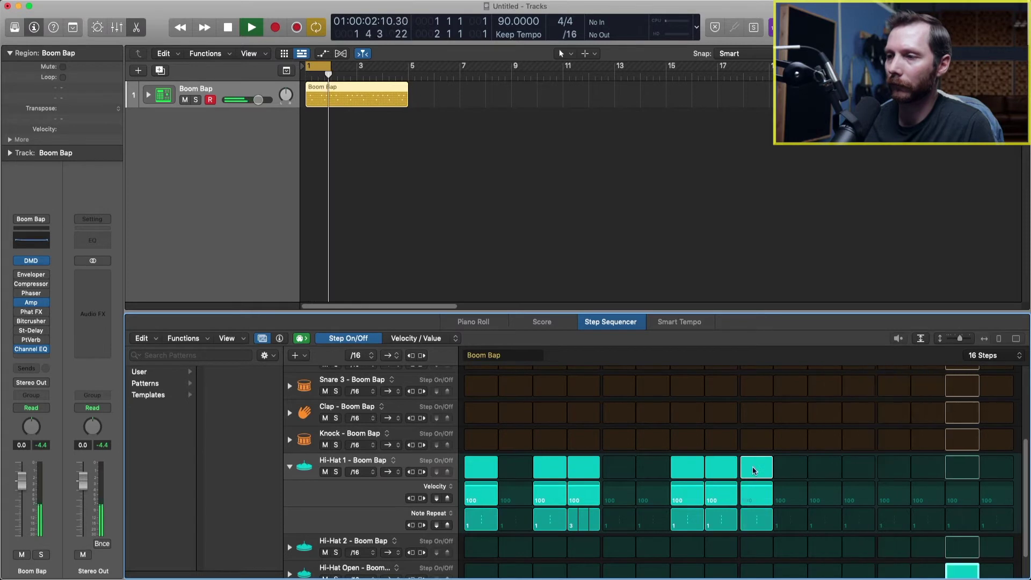
{"action": "left_click_drag", "start_coordinate": [760, 534], "coordinate": [760, 528]}
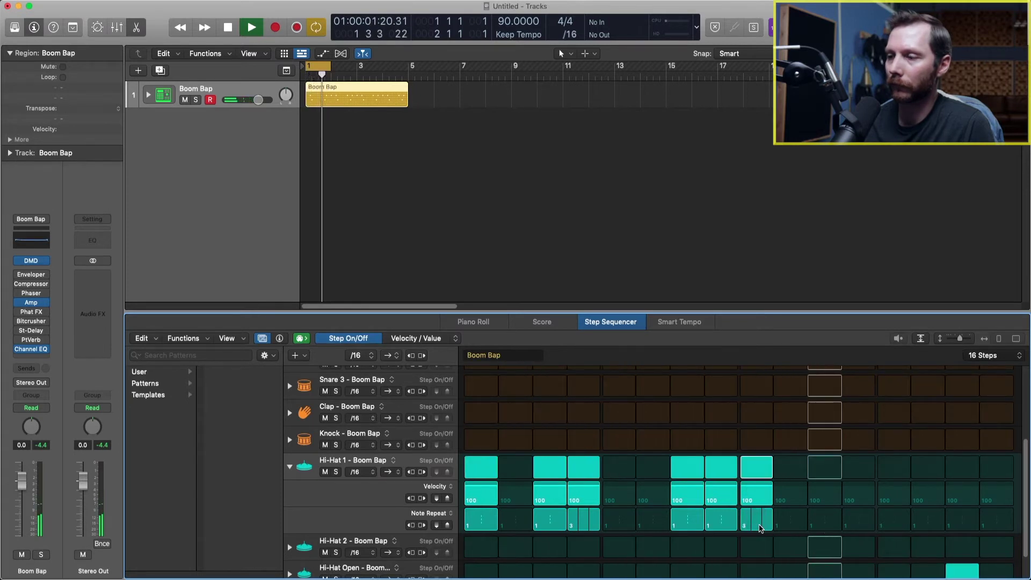
Step: Add Hi-Hat 1 hits on steps 11, 13 (three repeats), 14 and 16, and remove step 3
{"action": "left_click", "coordinate": [825, 468]}
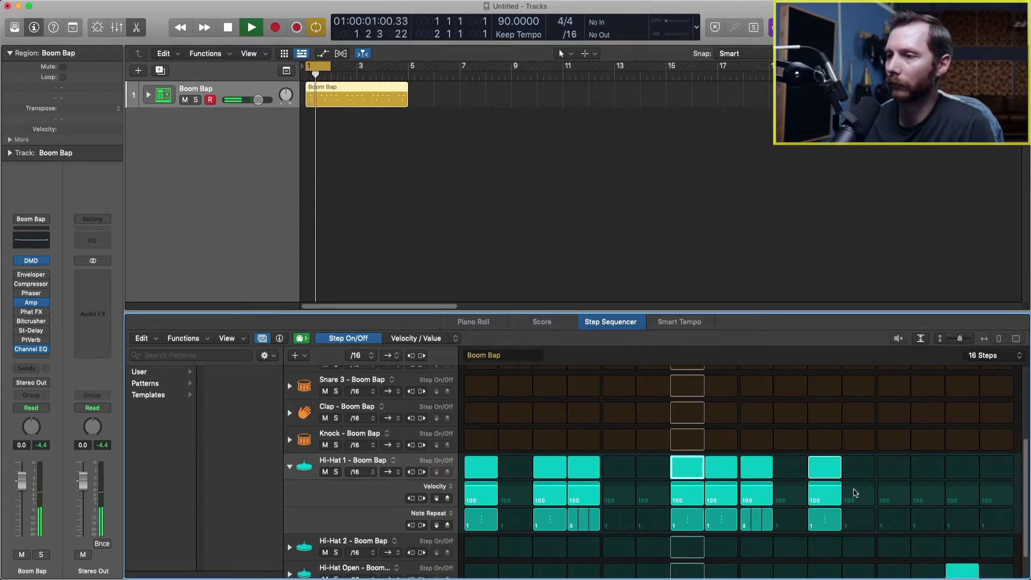
{"action": "left_click", "coordinate": [891, 470]}
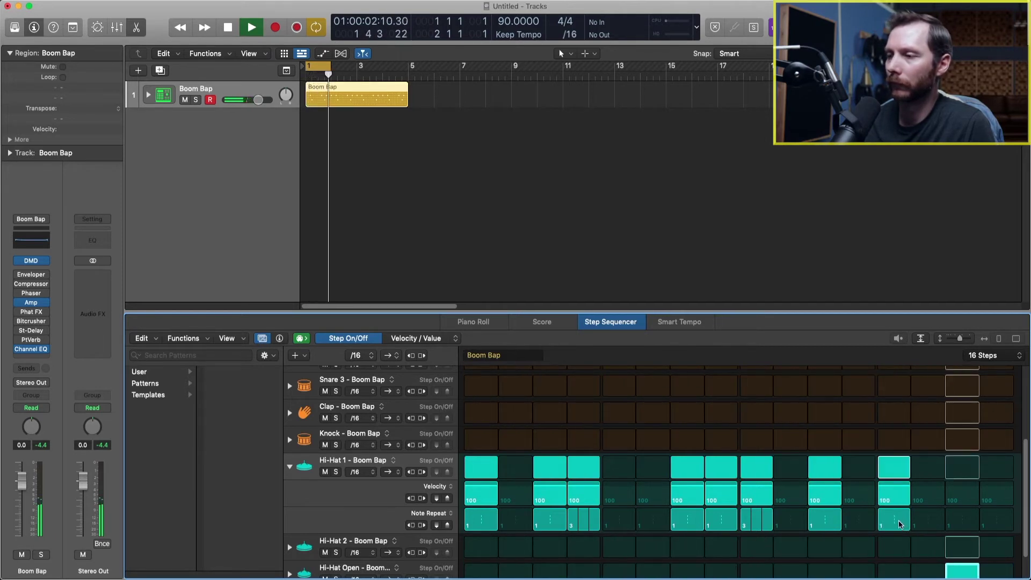
{"action": "left_click", "coordinate": [901, 524]}
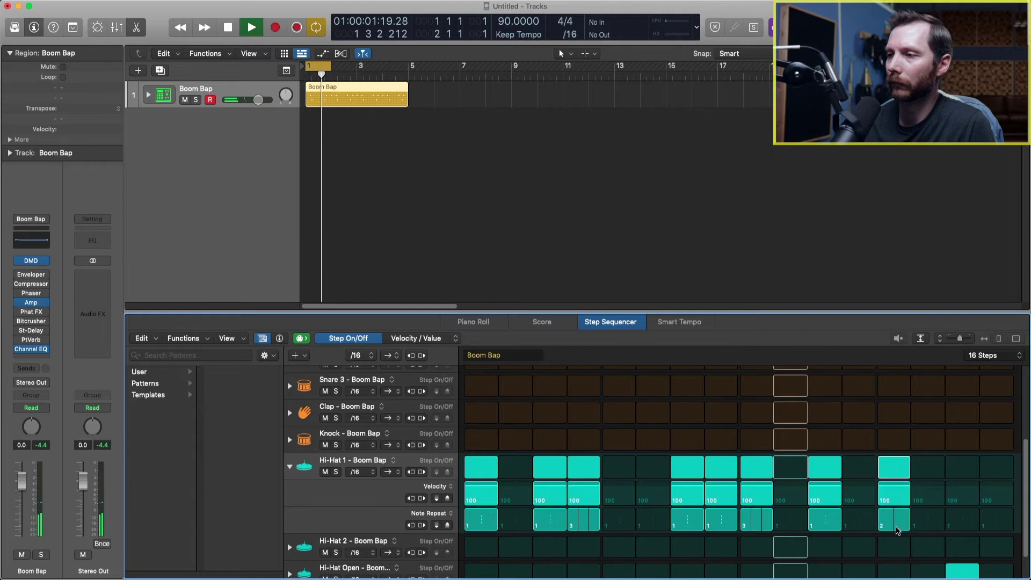
{"action": "left_click", "coordinate": [897, 530]}
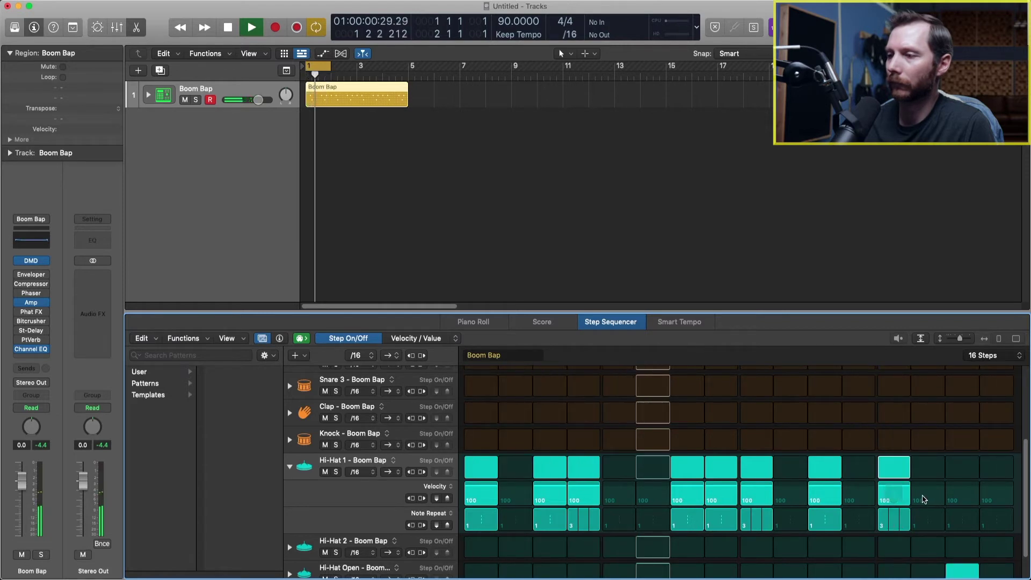
{"action": "left_click", "coordinate": [924, 477]}
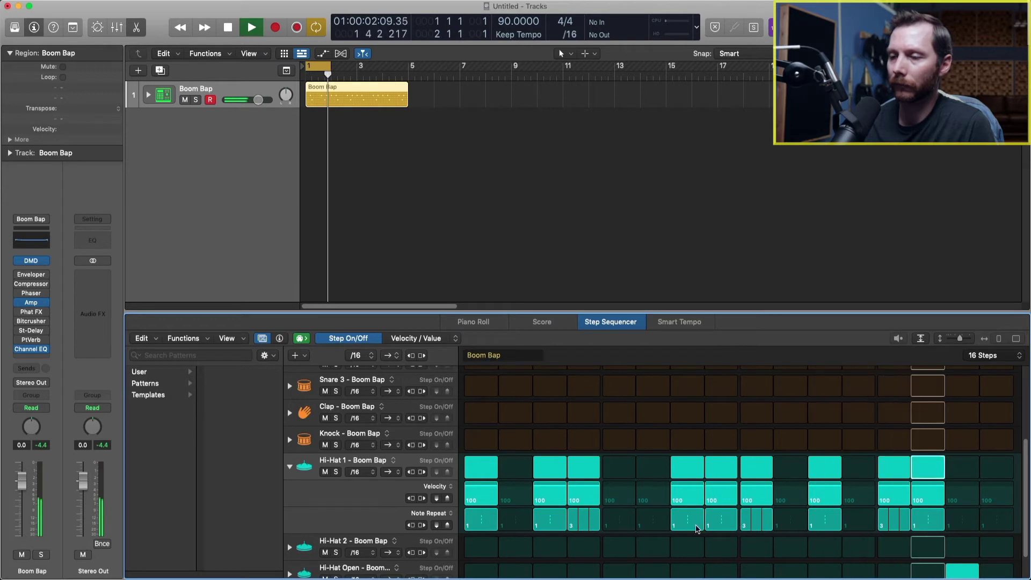
{"action": "left_click", "coordinate": [559, 477]}
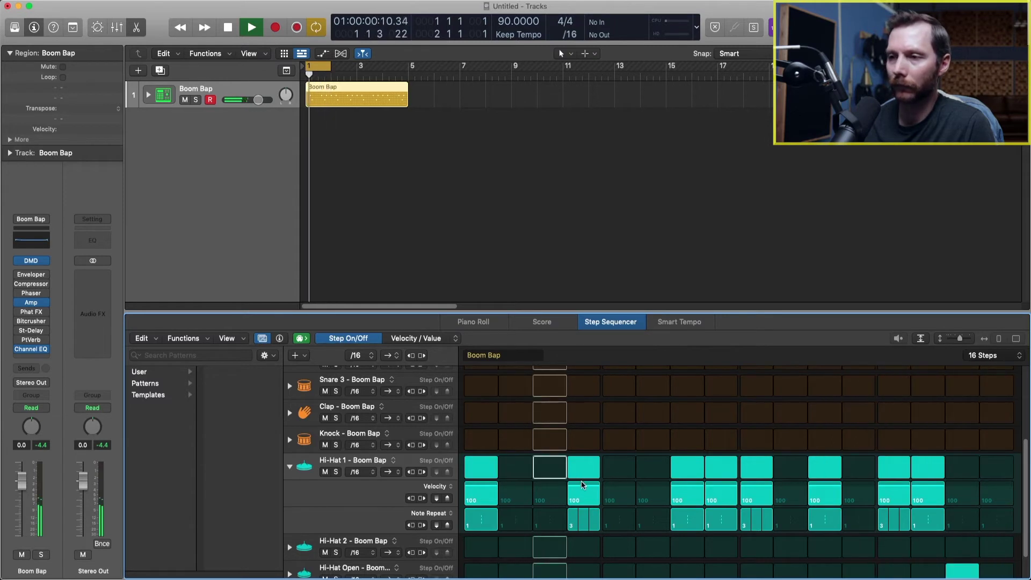
{"action": "left_click", "coordinate": [612, 472]}
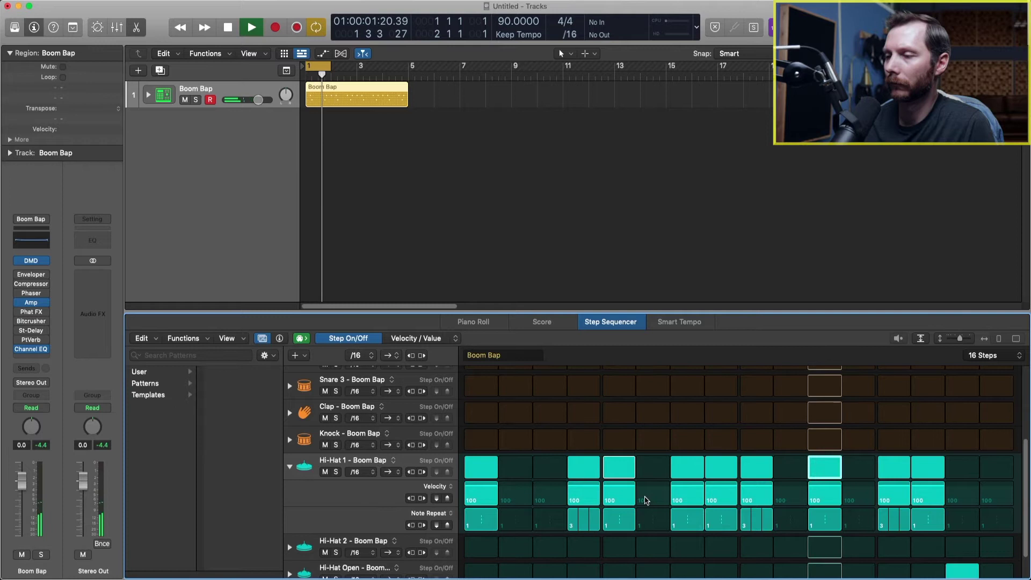
{"action": "left_click", "coordinate": [610, 476]}
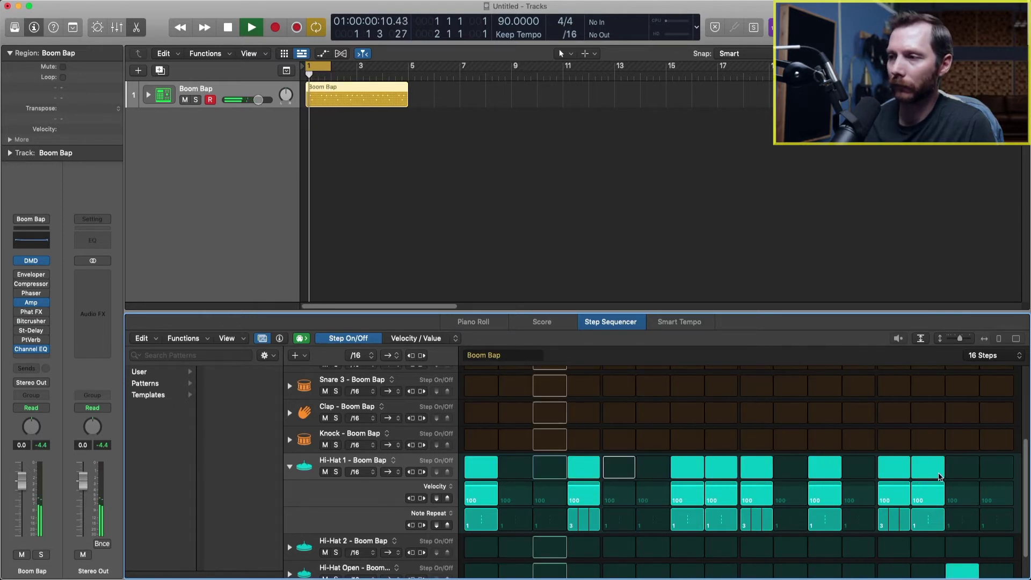
{"action": "scroll", "coordinate": [941, 476], "scroll_direction": "down", "scroll_amount": 2}
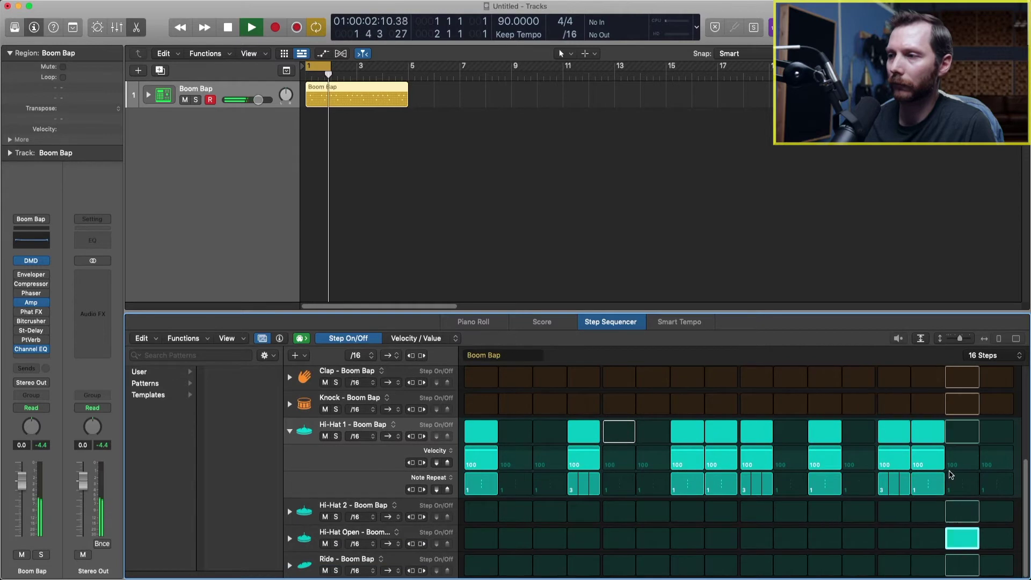
{"action": "left_click", "coordinate": [997, 431]}
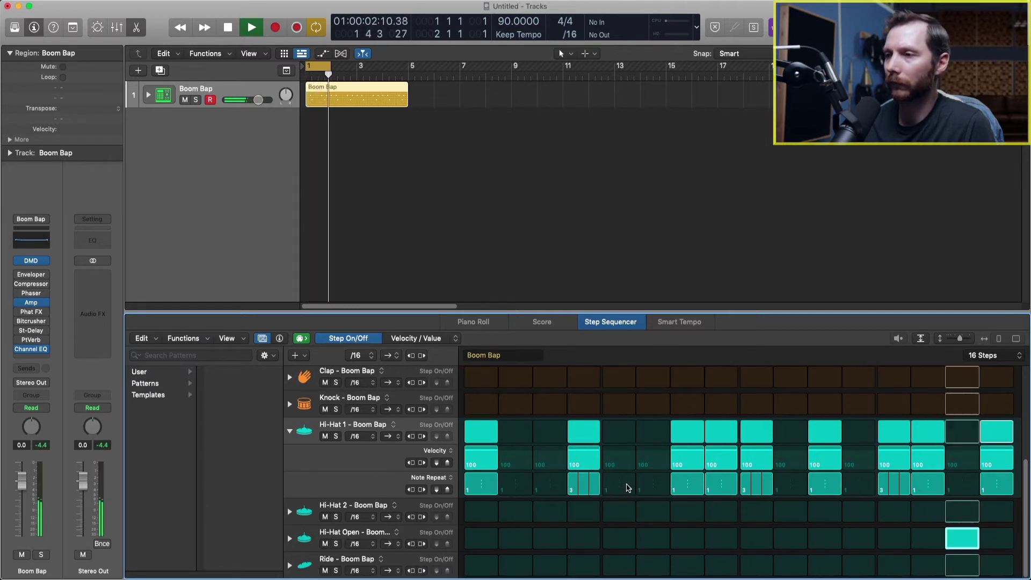
{"action": "key", "text": "space"}
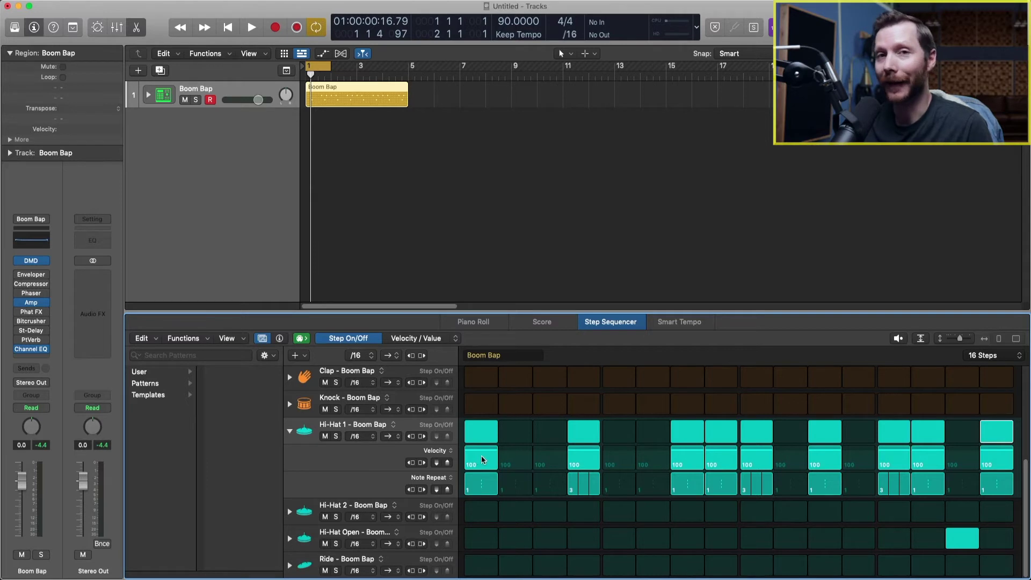
Step: Lower Hi-Hat 1 velocities on steps 1, 4, 7, 9 and 11 to roughly 73–92
{"action": "left_click_drag", "start_coordinate": [483, 455], "coordinate": [483, 462]}
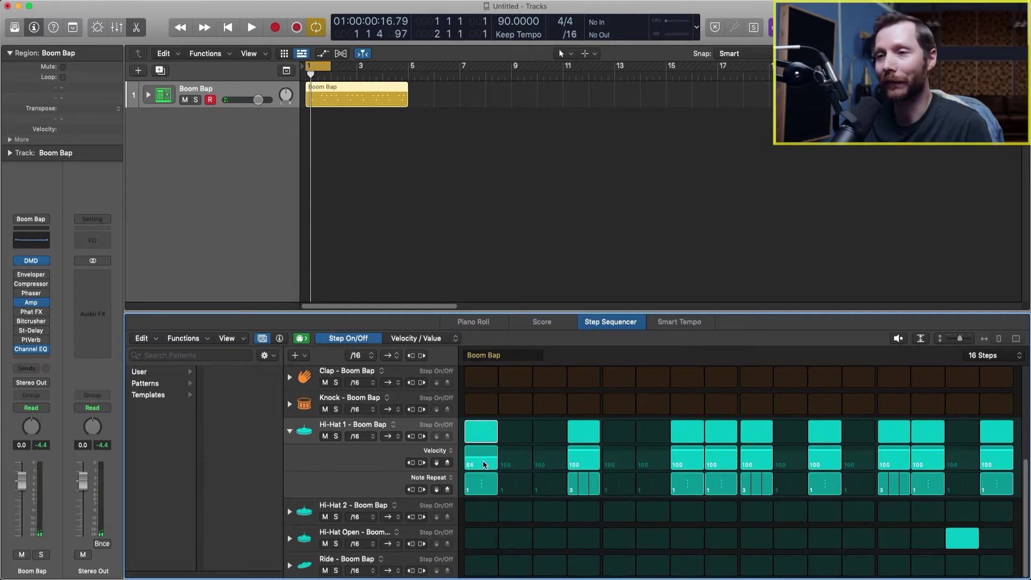
{"action": "left_click_drag", "start_coordinate": [581, 457], "coordinate": [581, 460]}
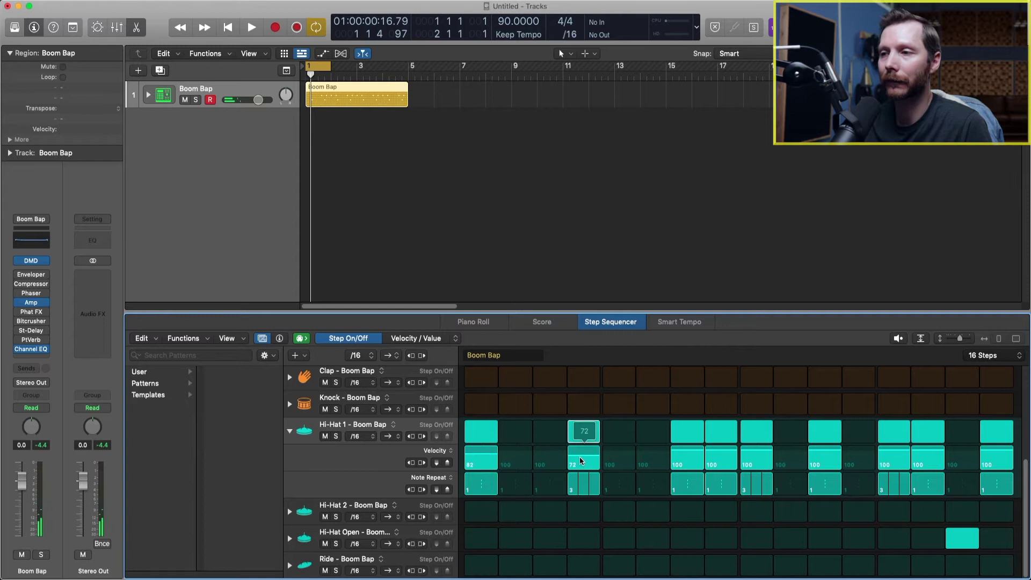
{"action": "left_click_drag", "start_coordinate": [685, 457], "coordinate": [688, 455]}
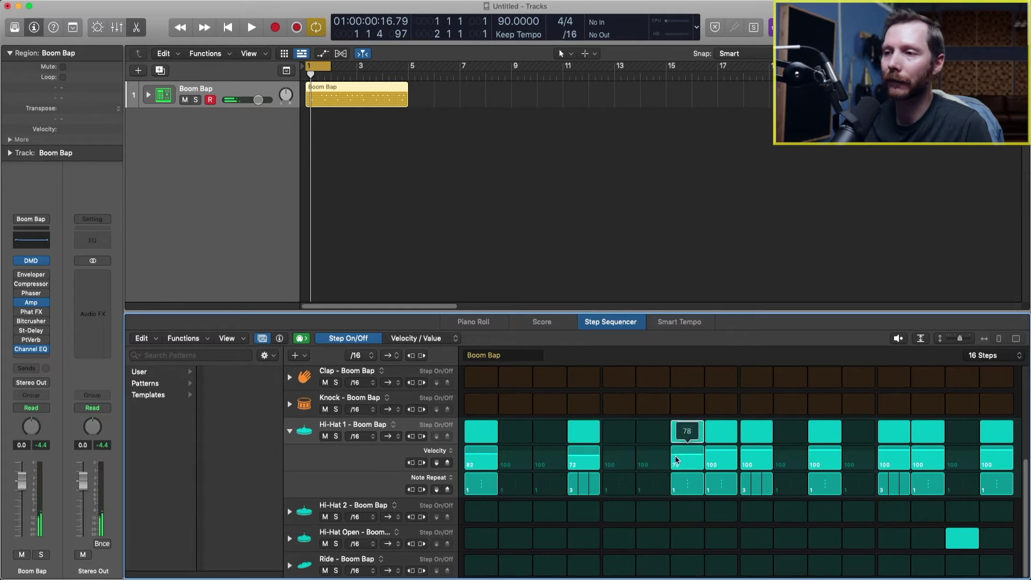
{"action": "left_click_drag", "start_coordinate": [581, 460], "coordinate": [581, 457]}
{"action": "left_click_drag", "start_coordinate": [750, 456], "coordinate": [751, 457]}
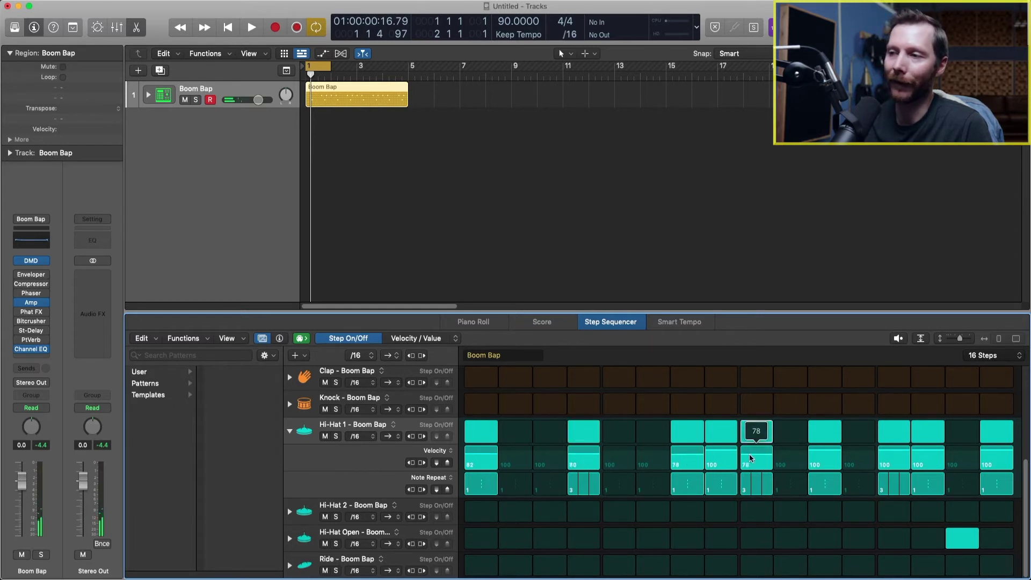
{"action": "left_click_drag", "start_coordinate": [816, 464], "coordinate": [826, 459]}
Step: Show Chance instead of Velocity for Hi-Hat 1 and lower step 1's chance to 55%
{"action": "mouse_move", "coordinate": [432, 458]}
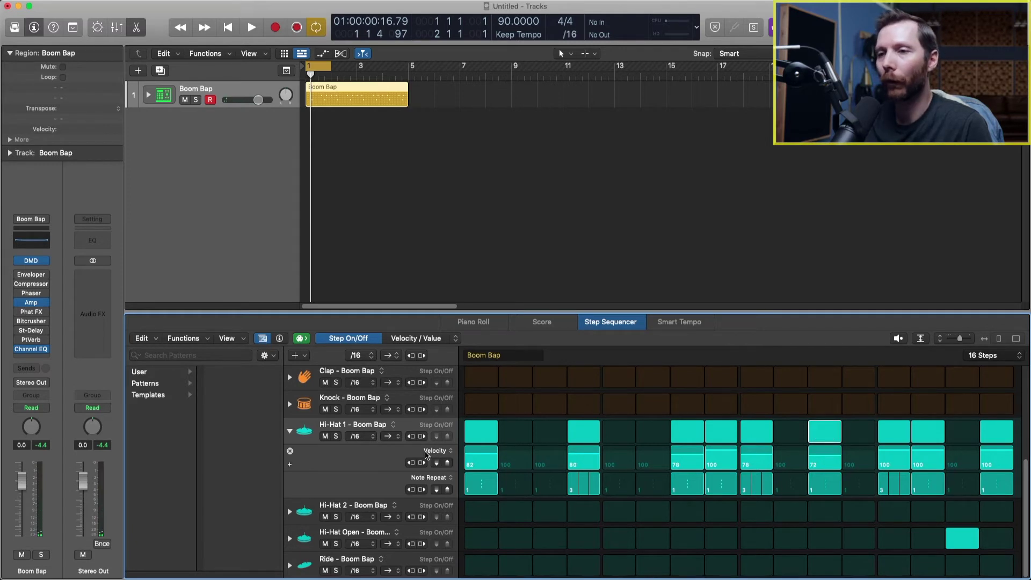
{"action": "left_click", "coordinate": [438, 452]}
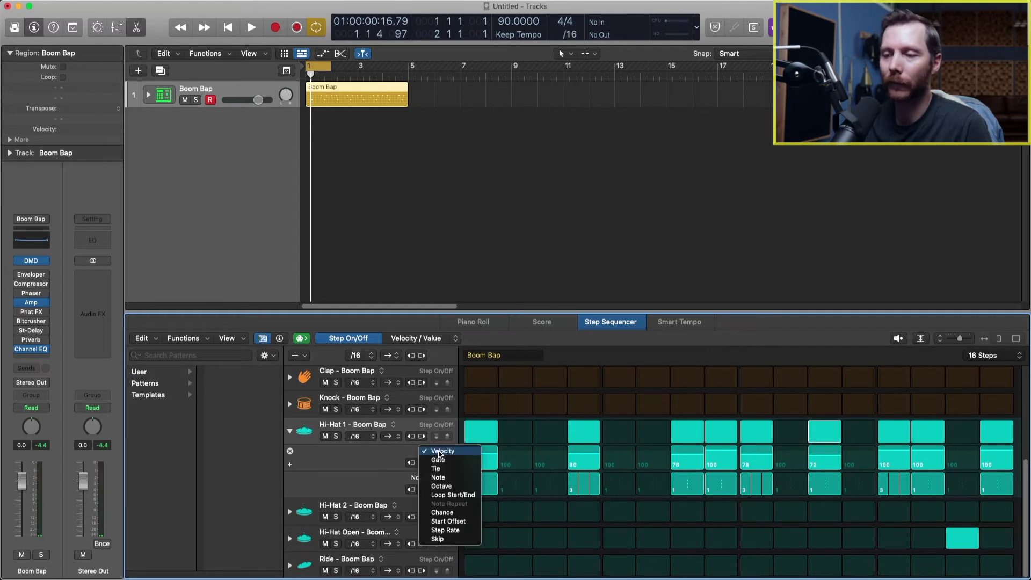
{"action": "left_click", "coordinate": [462, 513]}
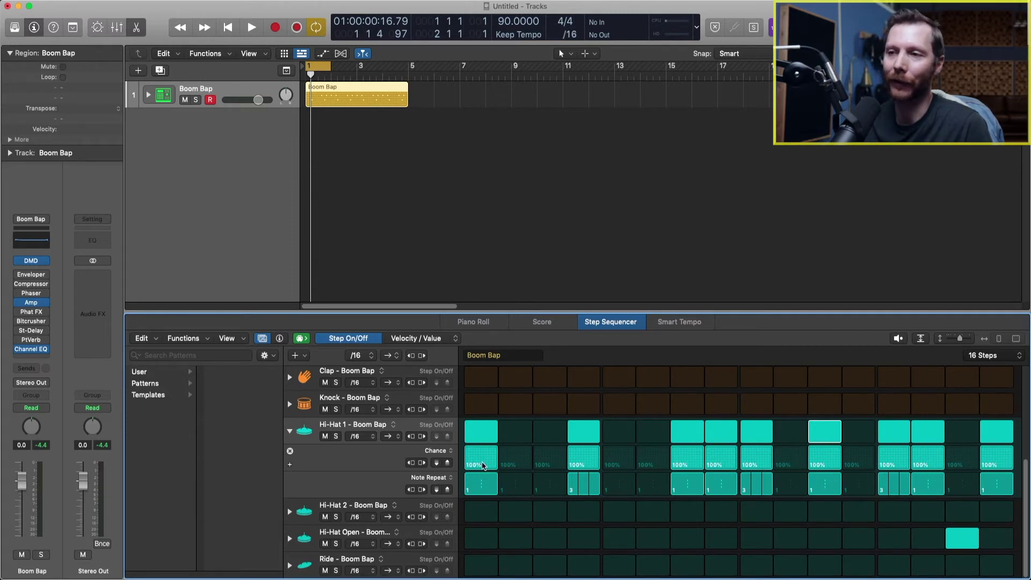
{"action": "left_click_drag", "start_coordinate": [480, 460], "coordinate": [481, 459]}
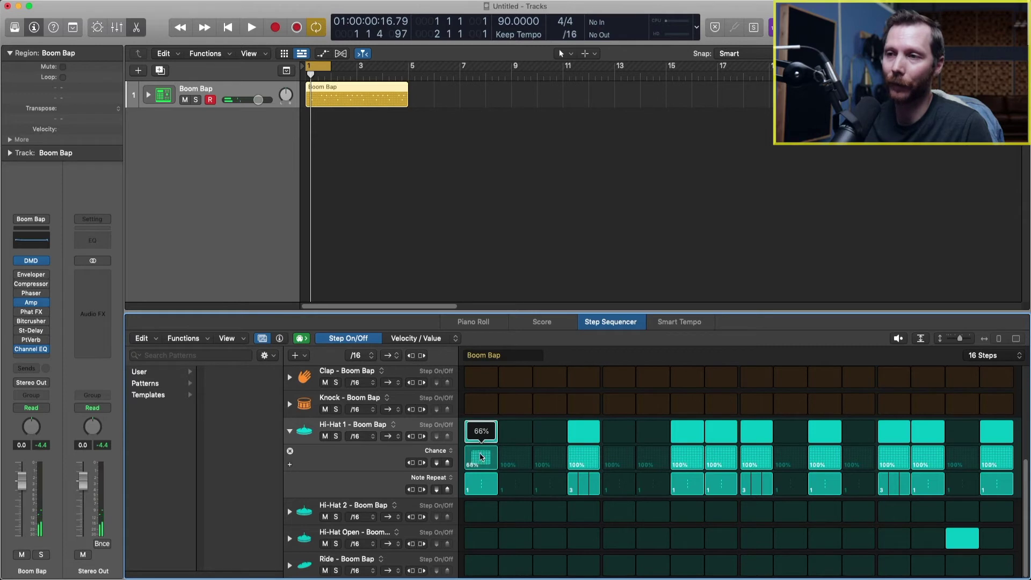
Step: Lower Hi-Hat 1 chance on steps 4, mid-bar, 11, 13, 16, and step 8 to 42%, then play
{"action": "left_click_drag", "start_coordinate": [573, 456], "coordinate": [585, 458]}
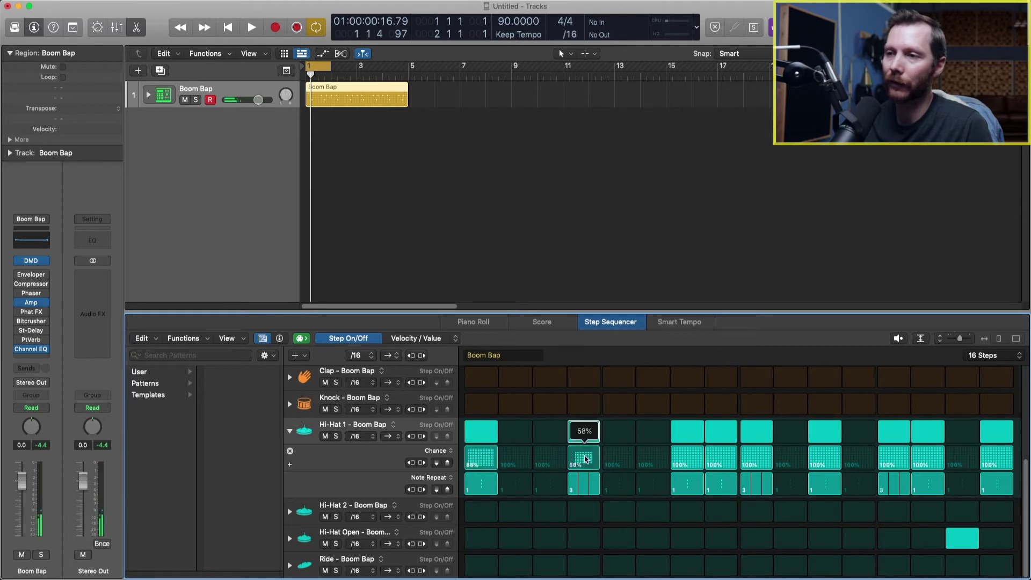
{"action": "left_click_drag", "start_coordinate": [691, 460], "coordinate": [752, 458]}
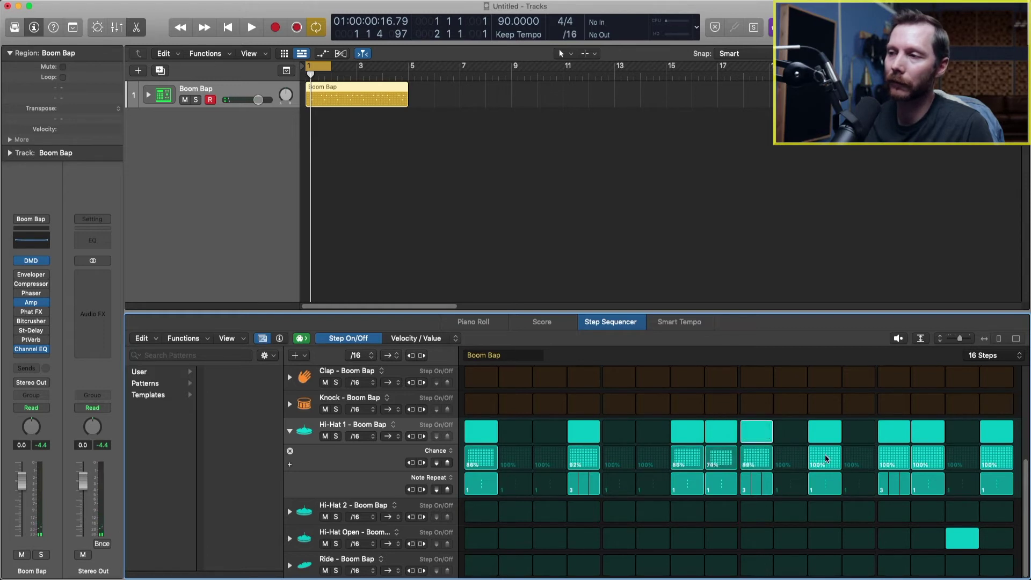
{"action": "left_click_drag", "start_coordinate": [825, 459], "coordinate": [827, 461]}
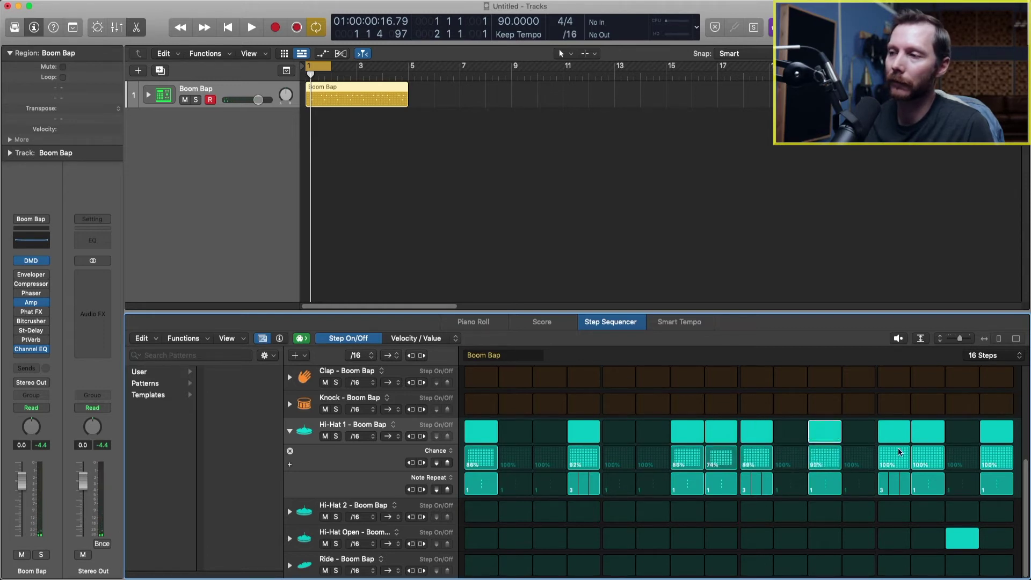
{"action": "left_click_drag", "start_coordinate": [898, 451], "coordinate": [922, 453]}
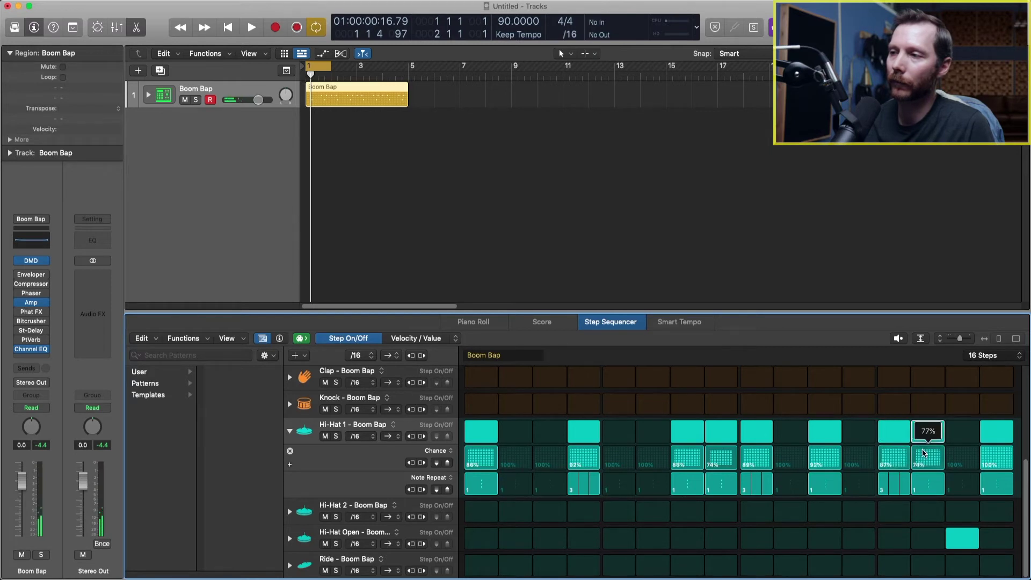
{"action": "left_click_drag", "start_coordinate": [997, 457], "coordinate": [997, 452]}
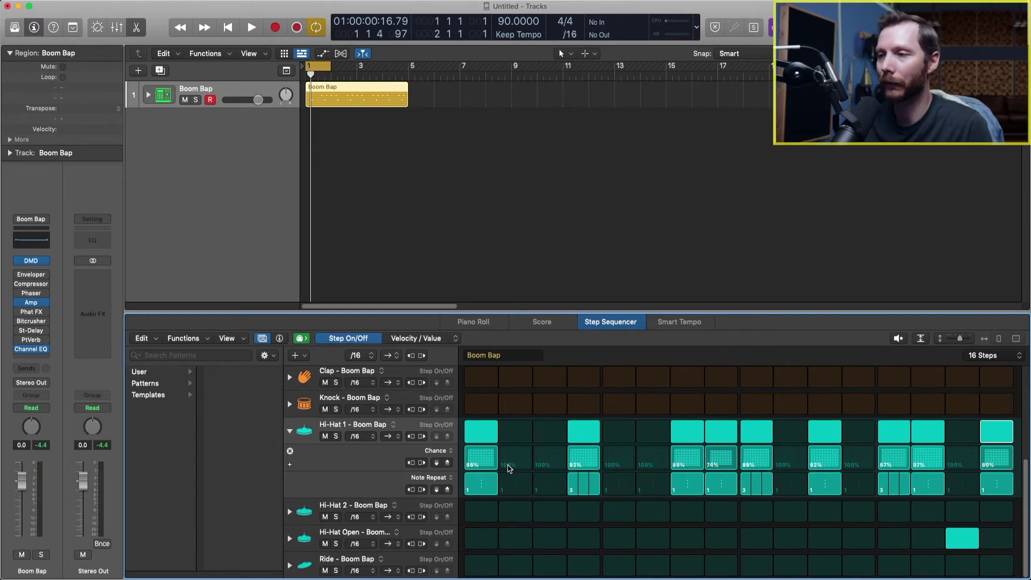
{"action": "left_click_drag", "start_coordinate": [721, 456], "coordinate": [721, 465]}
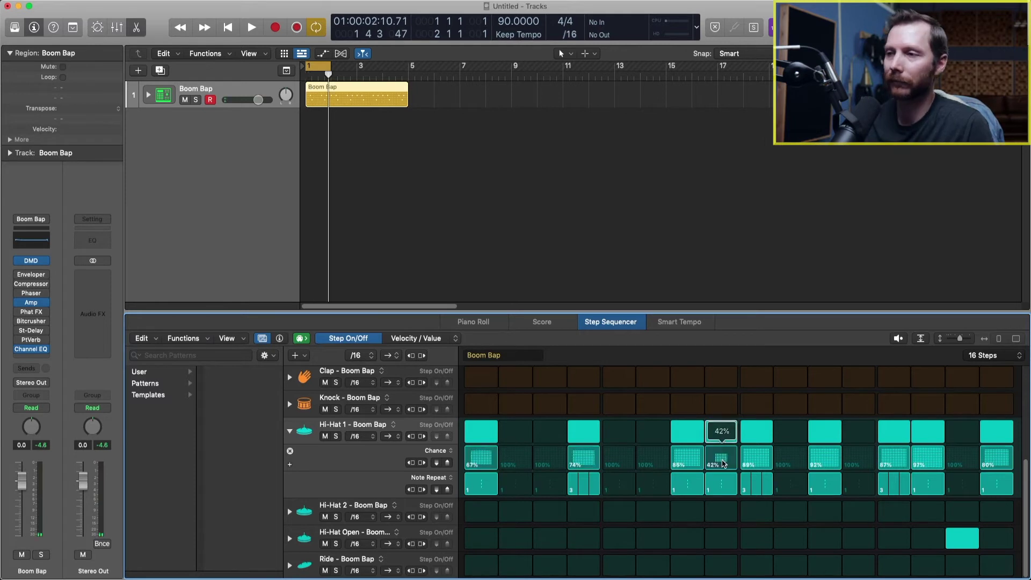
{"action": "key", "text": "space"}
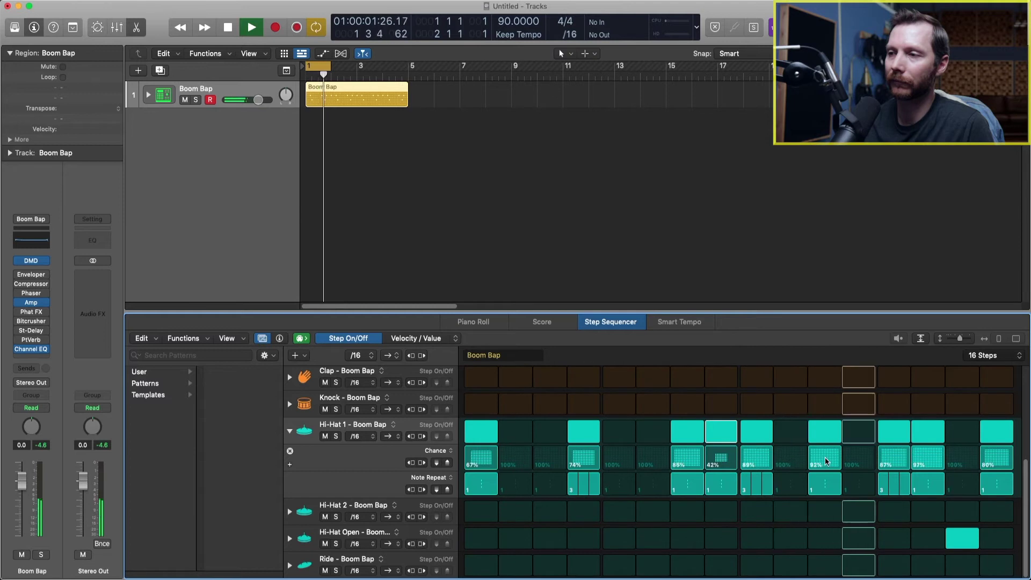
Step: Stop playback, fold Hi-Hat 1's extra rows, and preview the Shaker 1 pad in Drum Machine Designer
{"action": "key", "text": "space"}
{"action": "key", "text": "ctrl+z"}
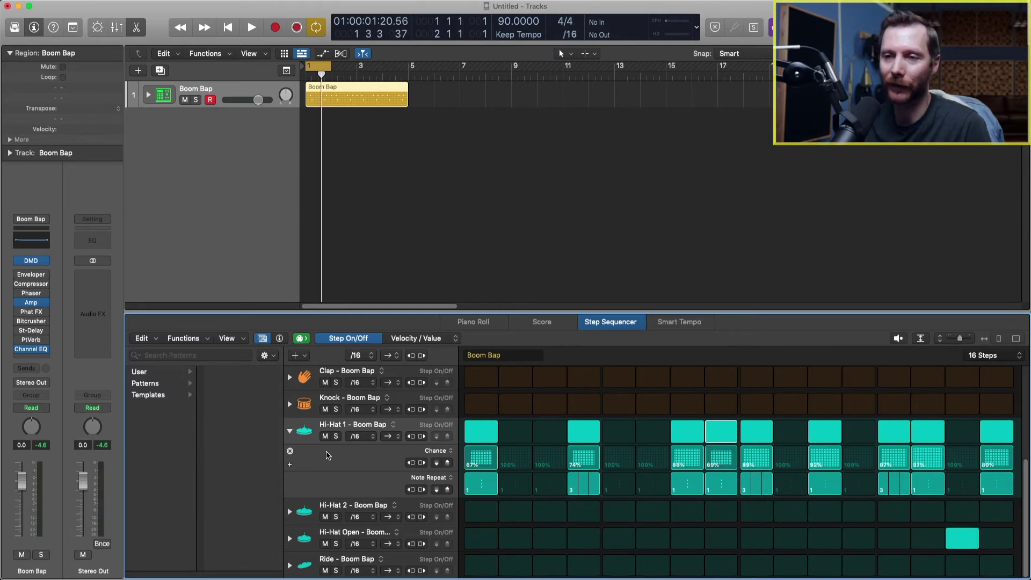
{"action": "left_click", "coordinate": [289, 433]}
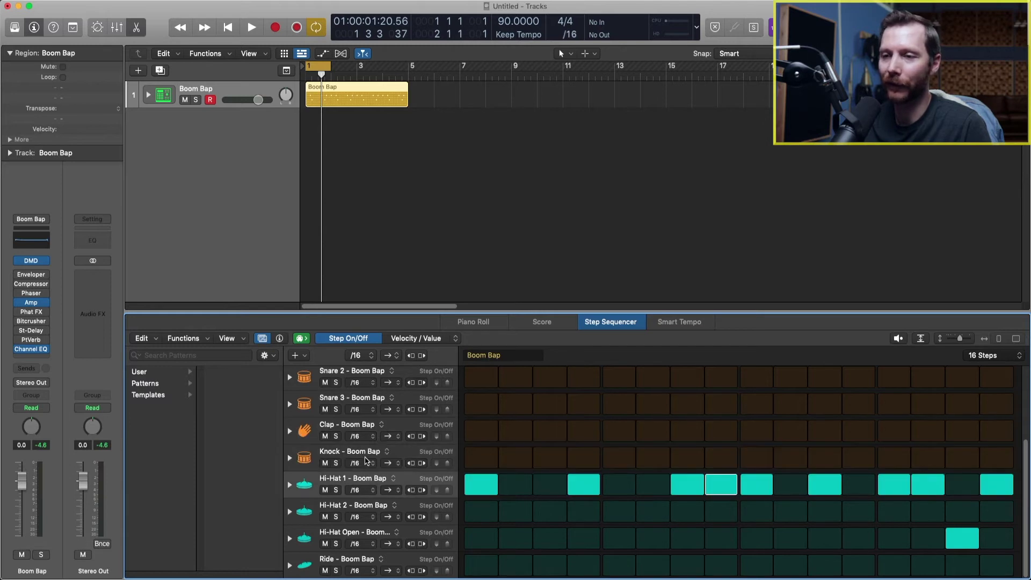
{"action": "scroll", "coordinate": [407, 482], "scroll_direction": "up", "scroll_amount": 4}
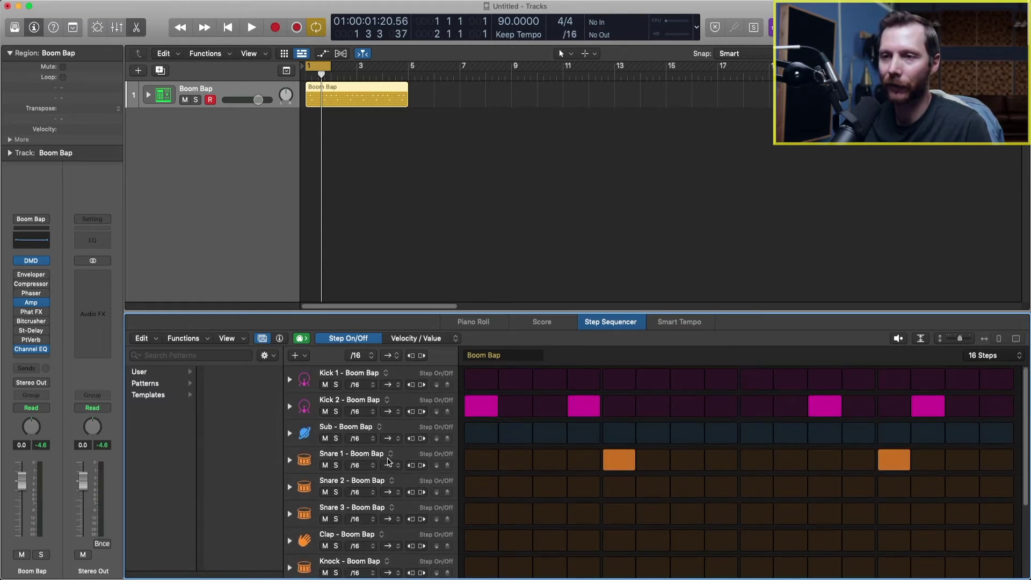
{"action": "scroll", "coordinate": [382, 473], "scroll_direction": "down", "scroll_amount": 4}
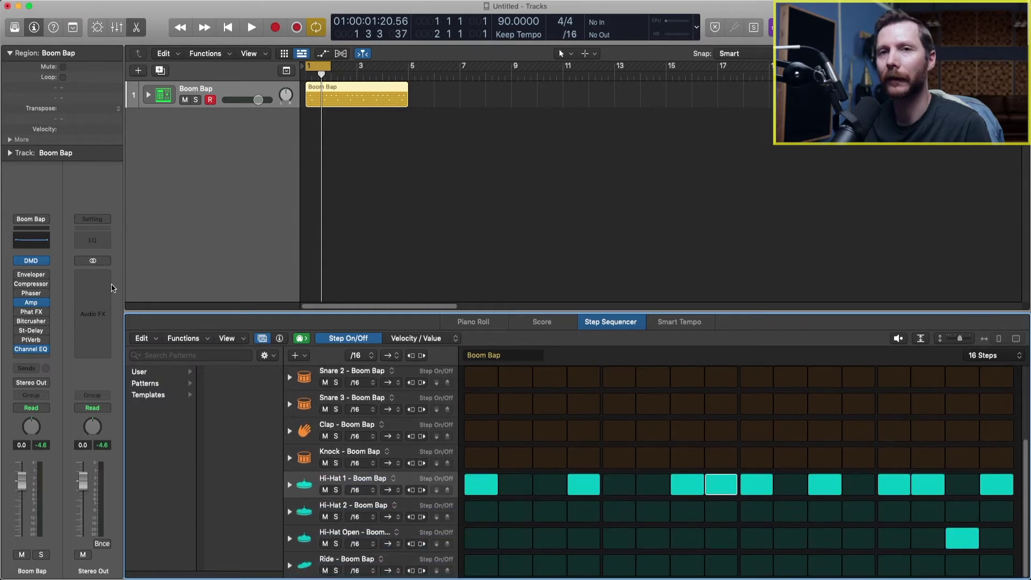
{"action": "left_click", "coordinate": [31, 261]}
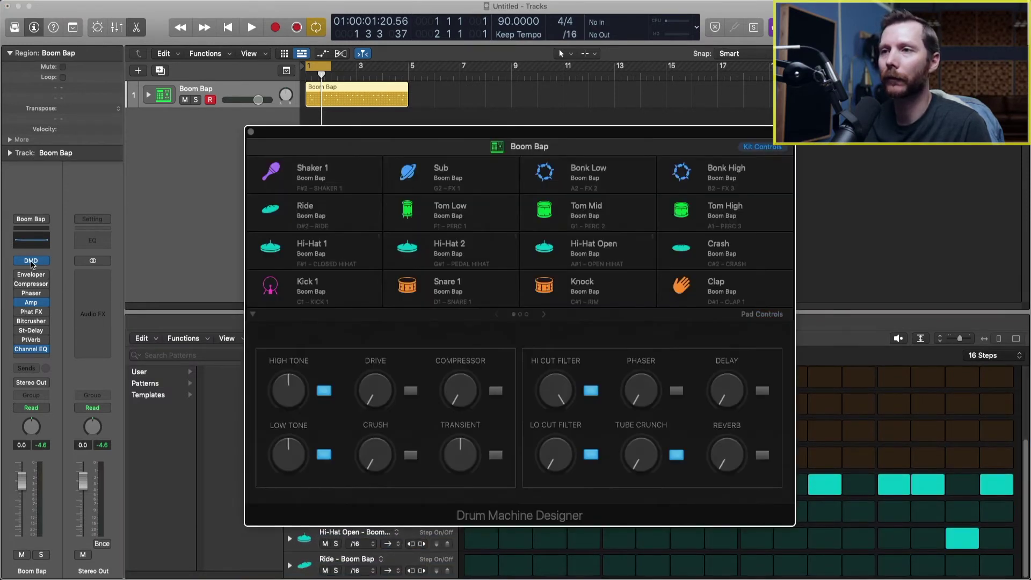
{"action": "left_click", "coordinate": [272, 174]}
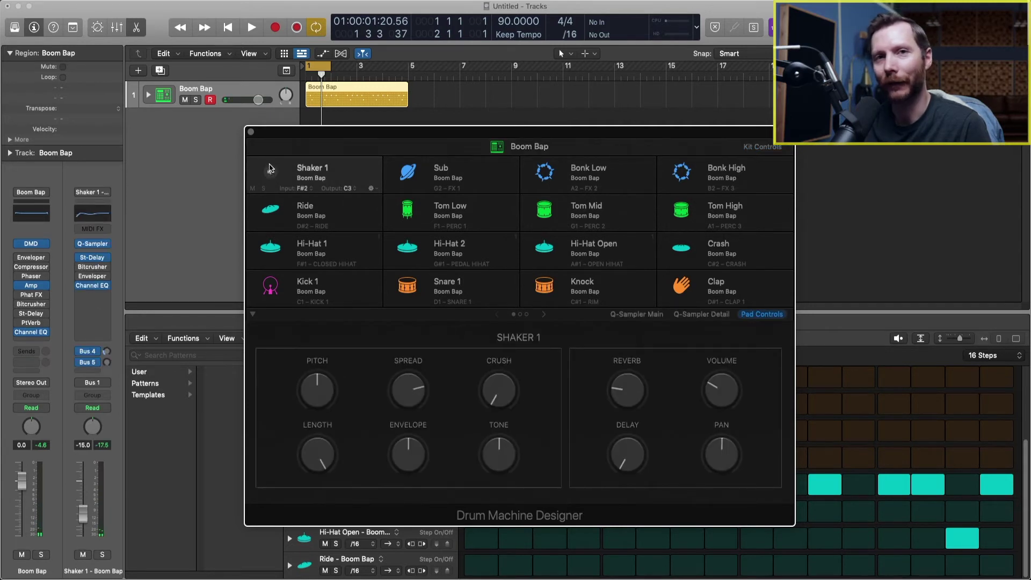
Step: Close Drum Machine Designer and add all remaining kit pieces as sequencer rows via Kit Pieces > Add All
{"action": "left_click", "coordinate": [250, 133]}
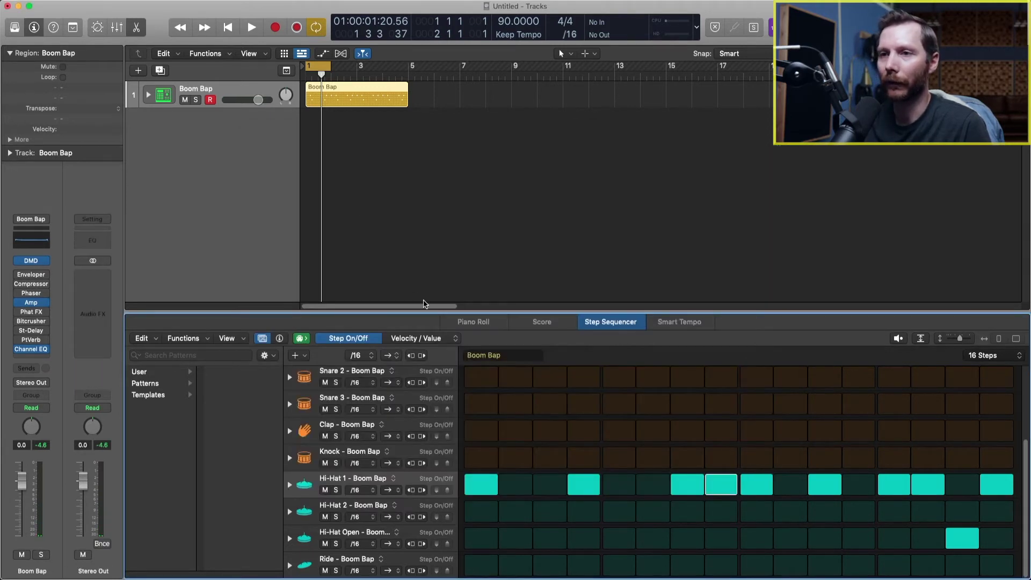
{"action": "scroll", "coordinate": [294, 397], "scroll_direction": "up", "scroll_amount": 1}
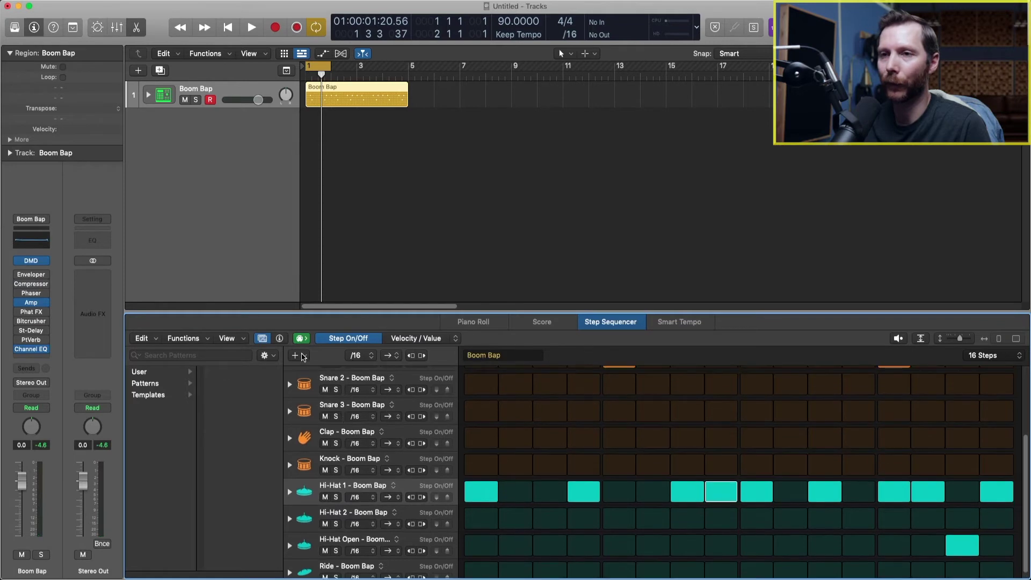
{"action": "left_click", "coordinate": [303, 357]}
{"action": "mouse_move", "coordinate": [323, 361]}
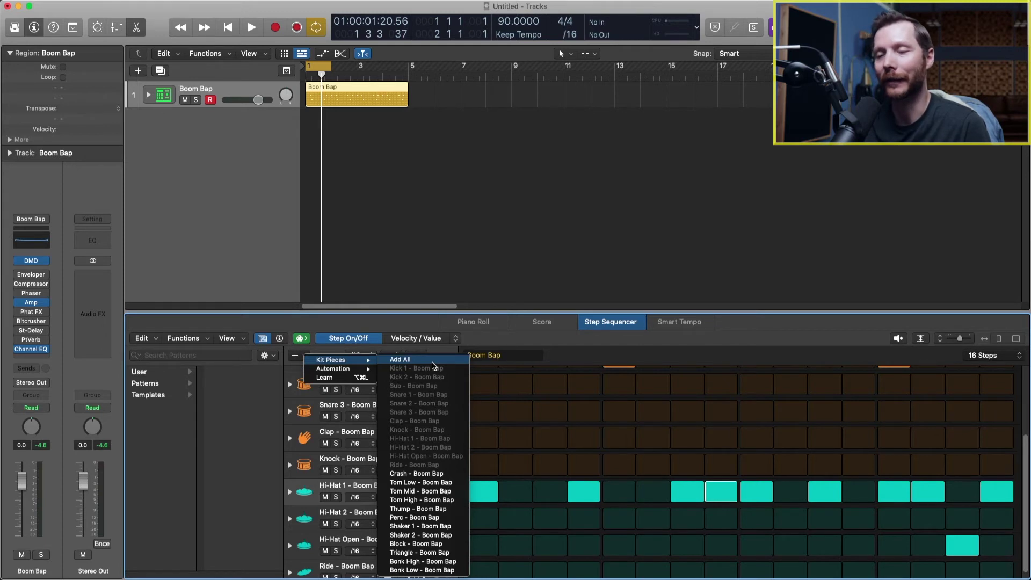
{"action": "left_click", "coordinate": [434, 366]}
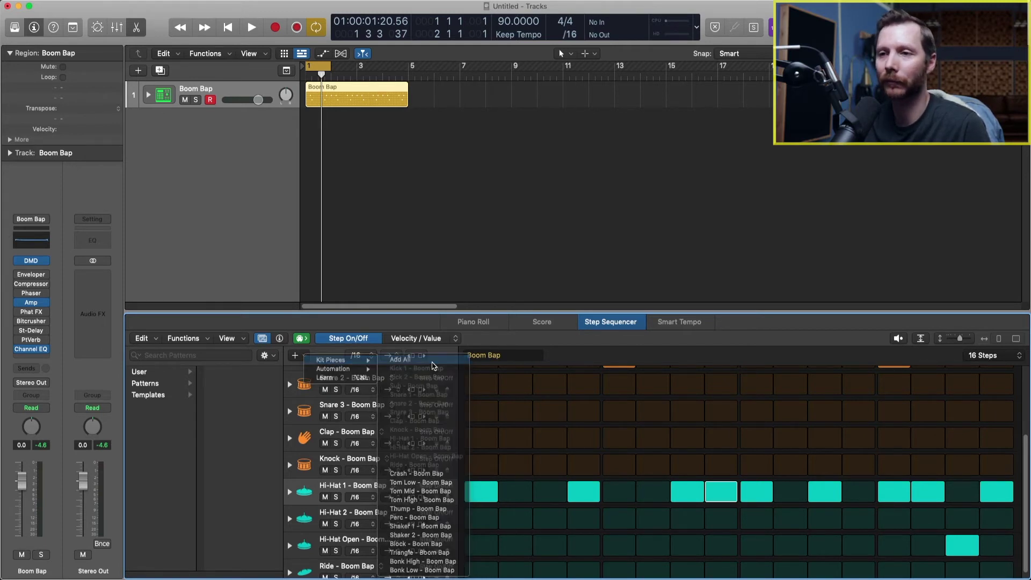
Step: Scroll through the new rows and audition the Shaker 1 sound
{"action": "scroll", "coordinate": [387, 430], "scroll_direction": "down", "scroll_amount": 5}
{"action": "scroll", "coordinate": [386, 430], "scroll_direction": "down", "scroll_amount": 10}
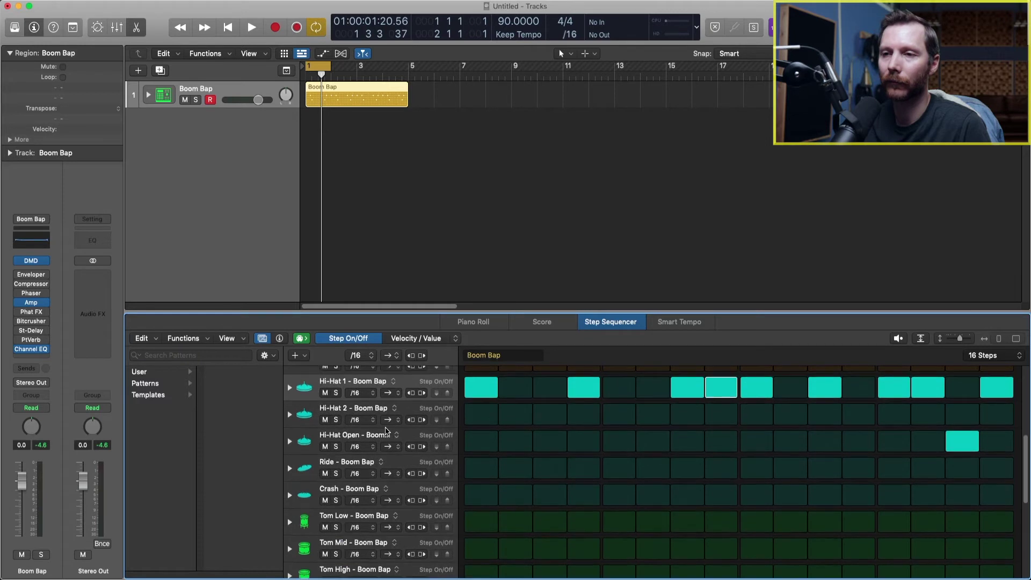
{"action": "scroll", "coordinate": [387, 429], "scroll_direction": "down", "scroll_amount": 5}
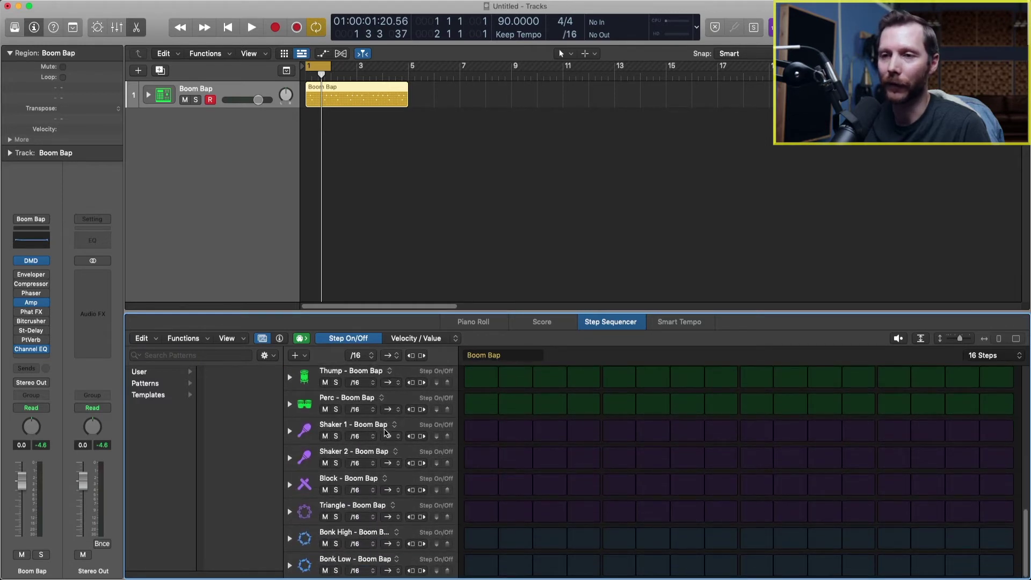
{"action": "left_click", "coordinate": [305, 431]}
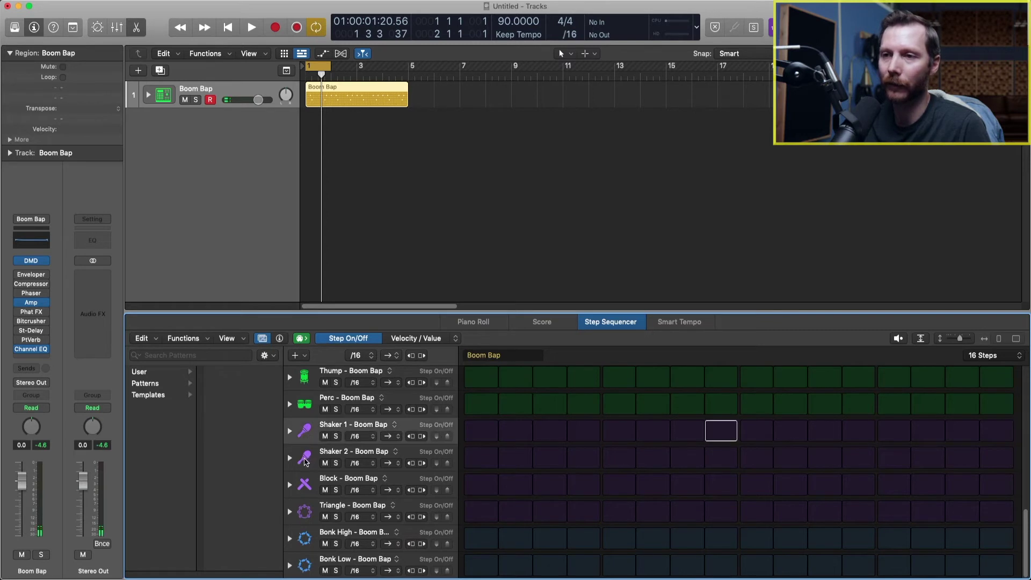
{"action": "left_click", "coordinate": [305, 433]}
{"action": "left_click", "coordinate": [305, 433]}
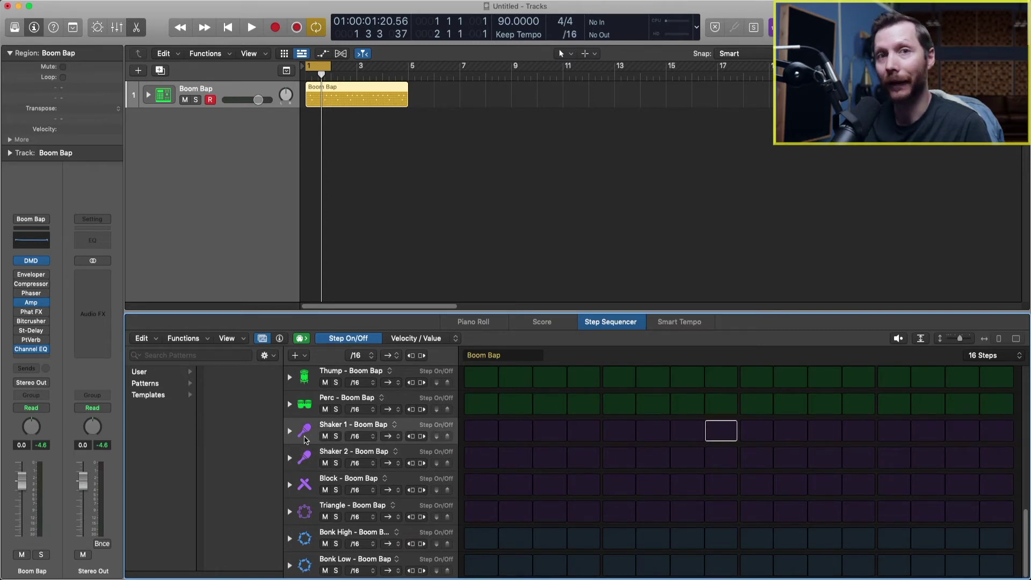
Step: With the loop playing, turn on Shaker 1 steps 5, 8, 9, 12 and 13, undoing a stray Shaker 2 hit
{"action": "key", "text": "space"}
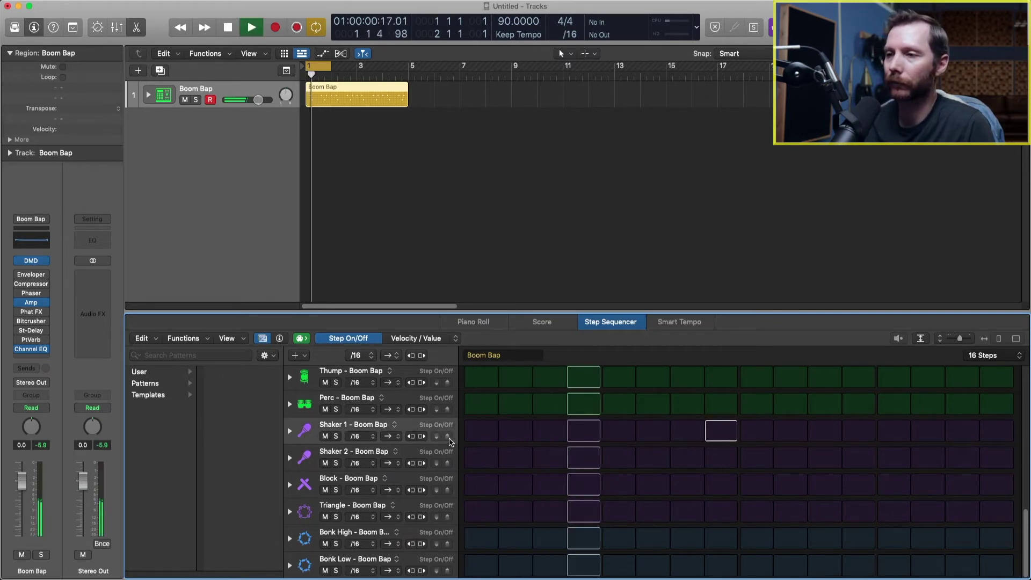
{"action": "left_click", "coordinate": [619, 431]}
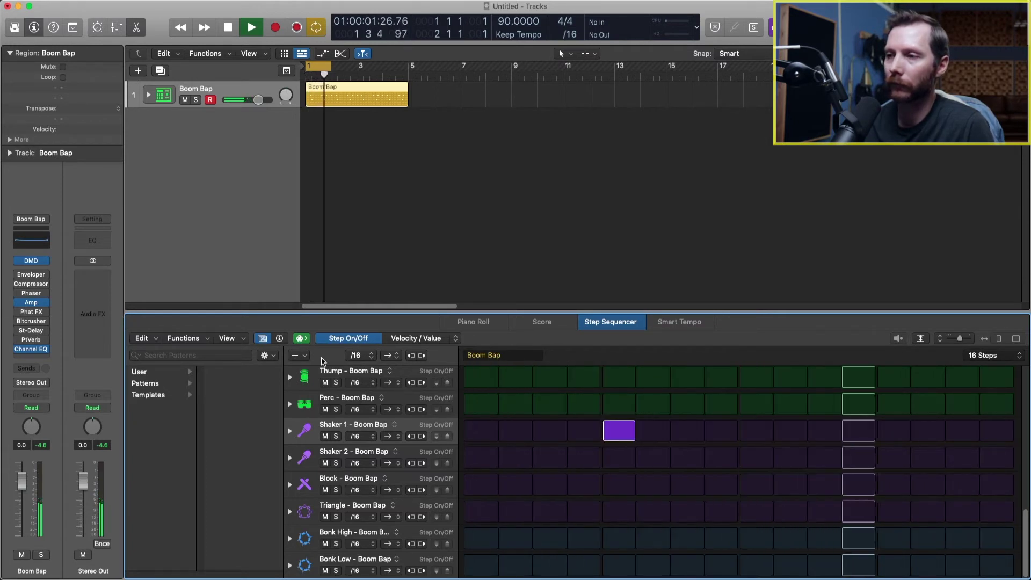
{"action": "left_click", "coordinate": [763, 438]}
{"action": "left_click", "coordinate": [782, 457]}
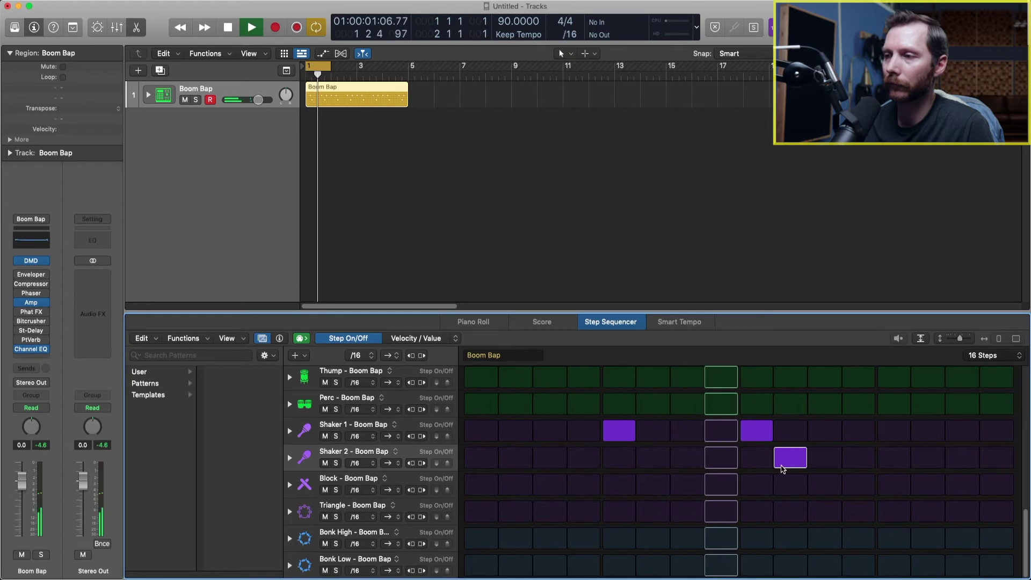
{"action": "left_click", "coordinate": [782, 457]}
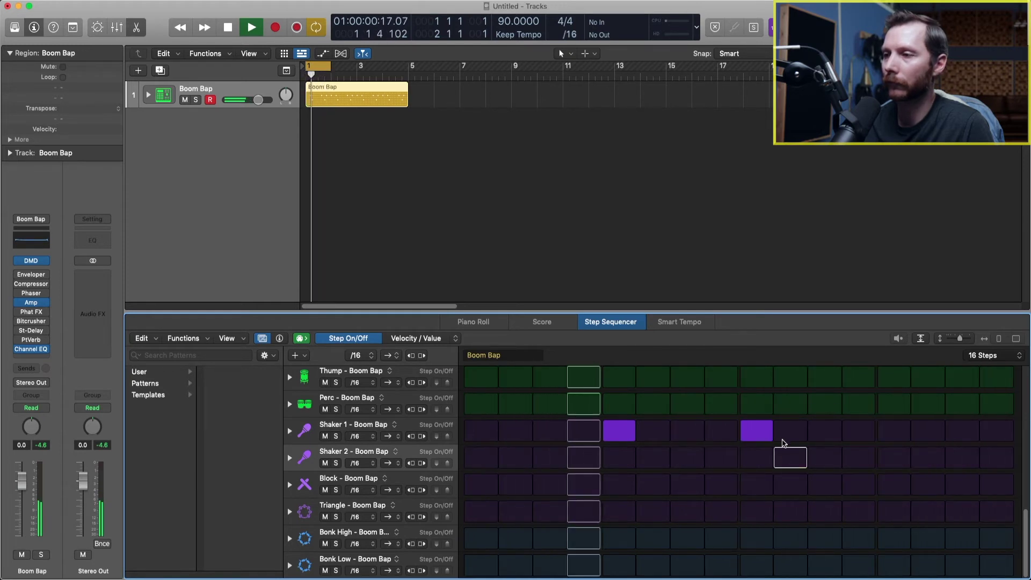
{"action": "left_click", "coordinate": [756, 434]}
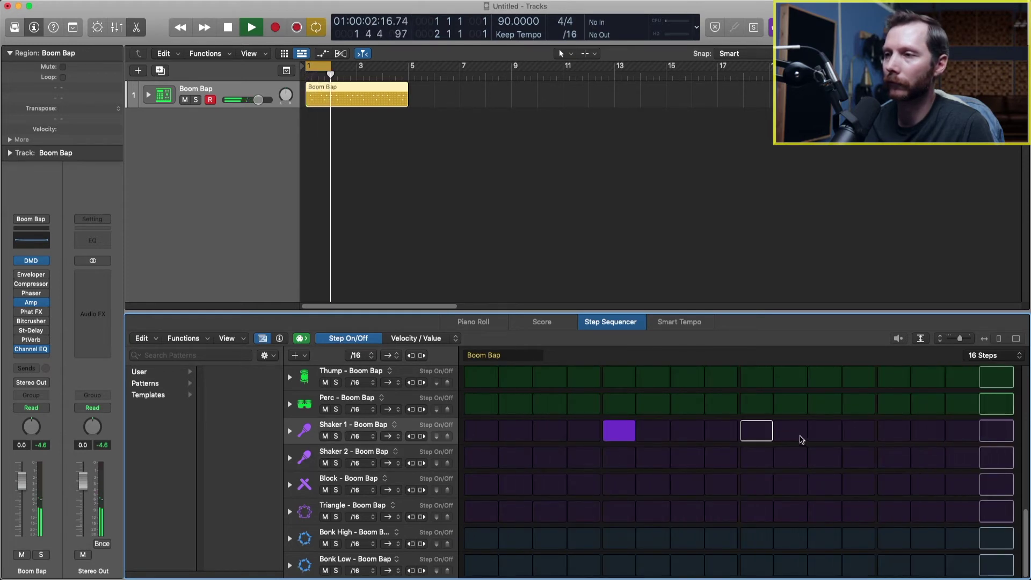
{"action": "left_click", "coordinate": [722, 433]}
{"action": "left_click", "coordinate": [756, 432]}
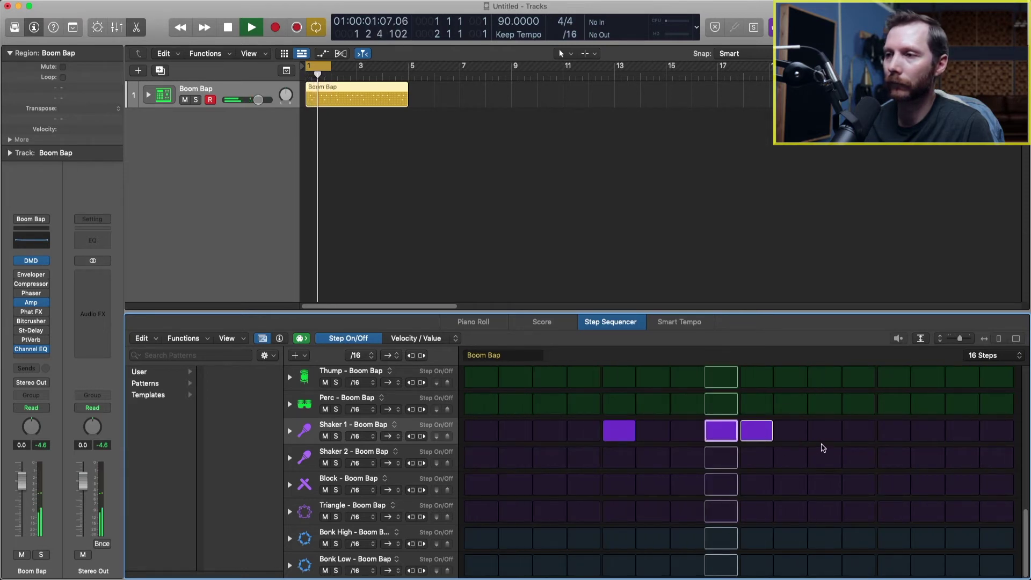
{"action": "left_click", "coordinate": [858, 436]}
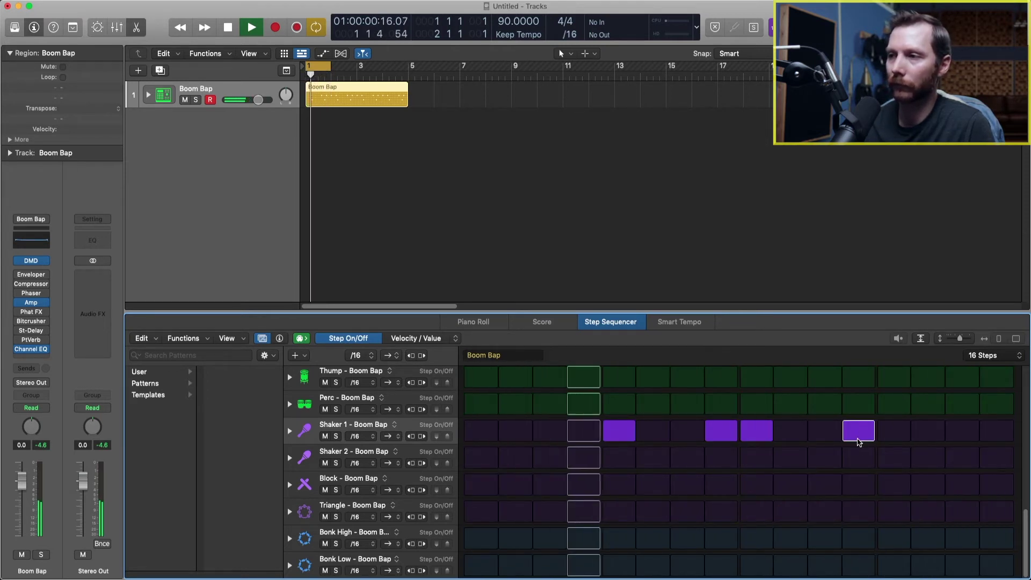
{"action": "left_click", "coordinate": [892, 435]}
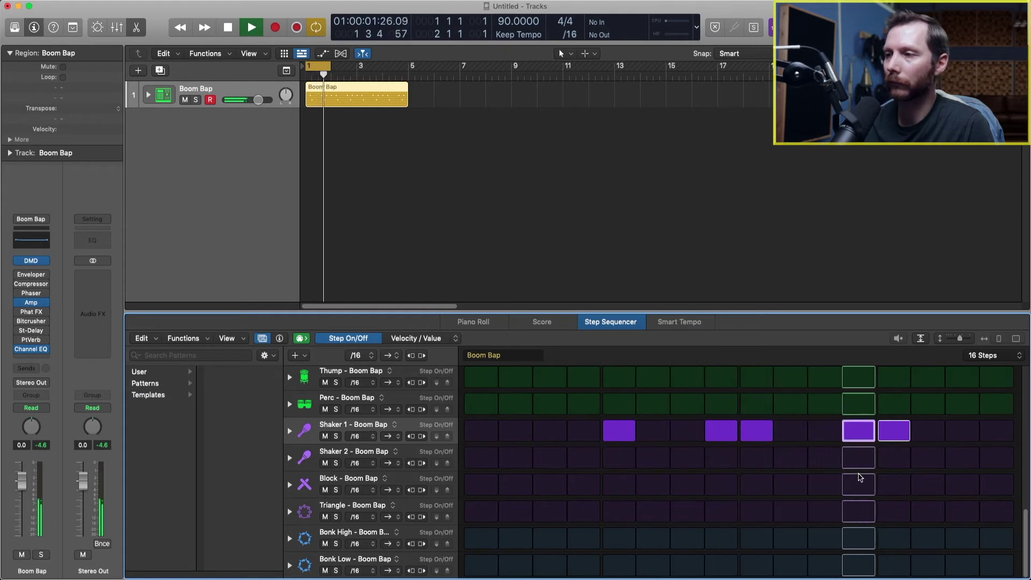
{"action": "key", "text": "space"}
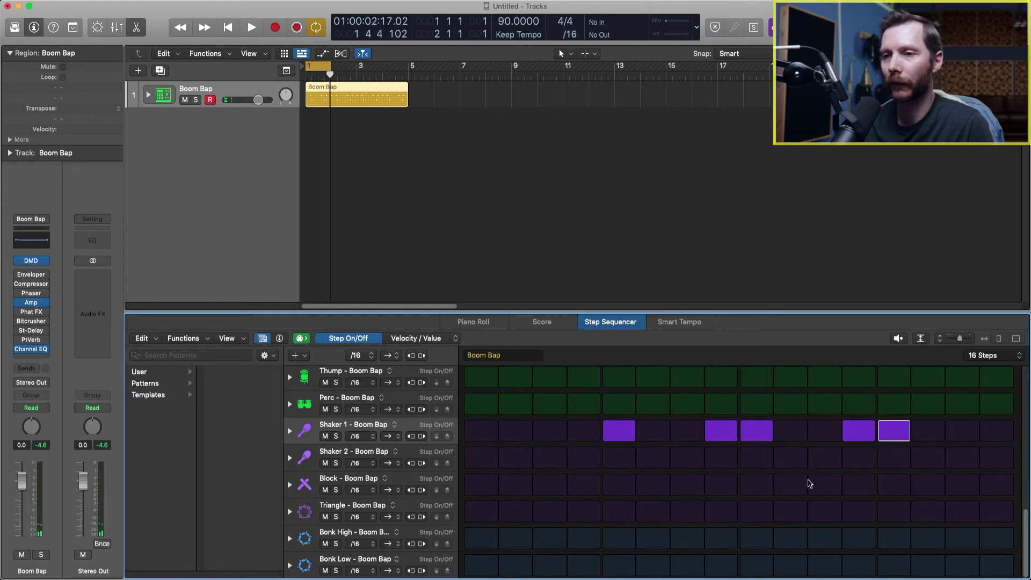
Step: Select the Triangle row and add hits on steps 15 and 16 while the loop plays
{"action": "left_click", "coordinate": [305, 484]}
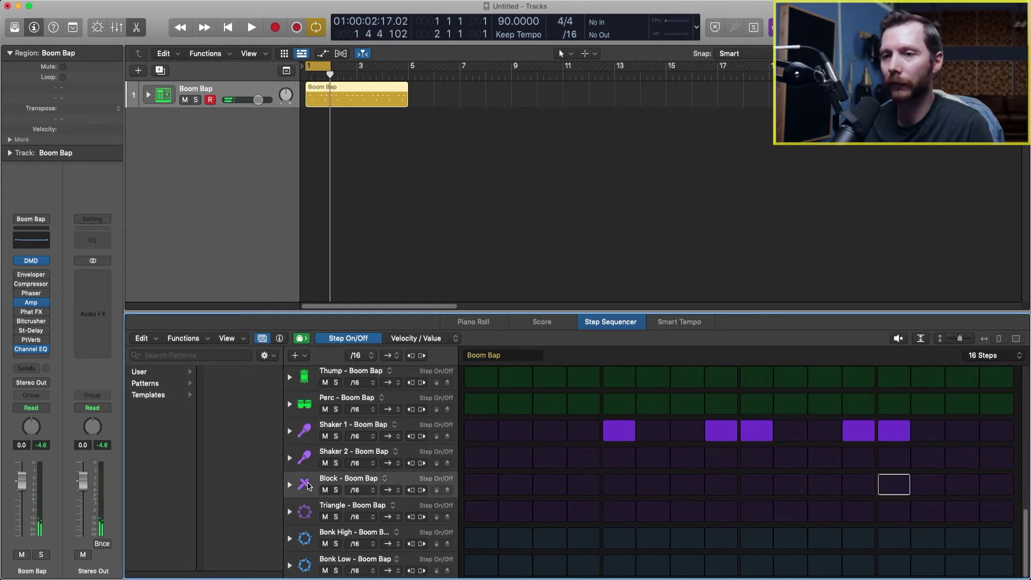
{"action": "left_click", "coordinate": [305, 513]}
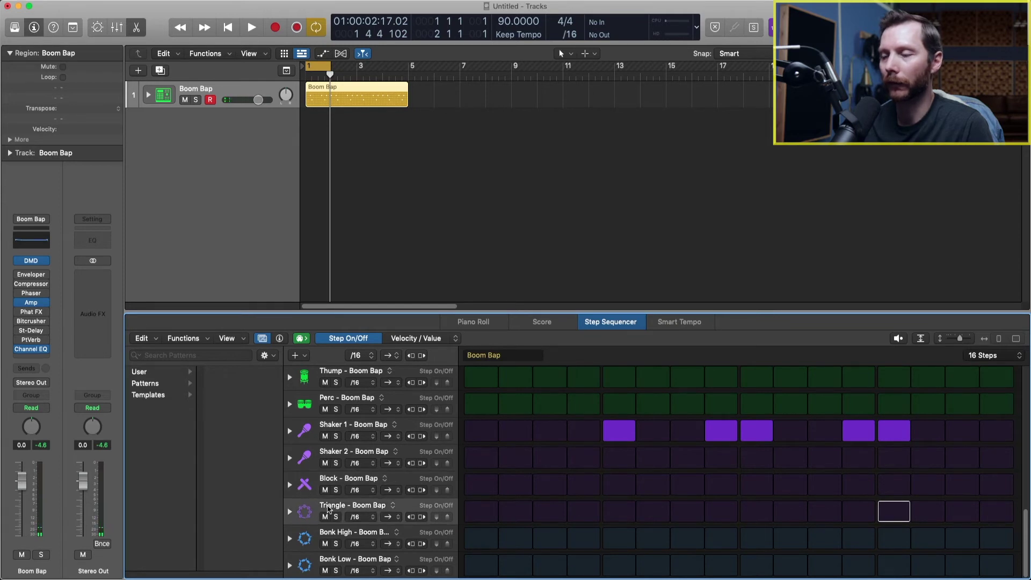
{"action": "key", "text": "space"}
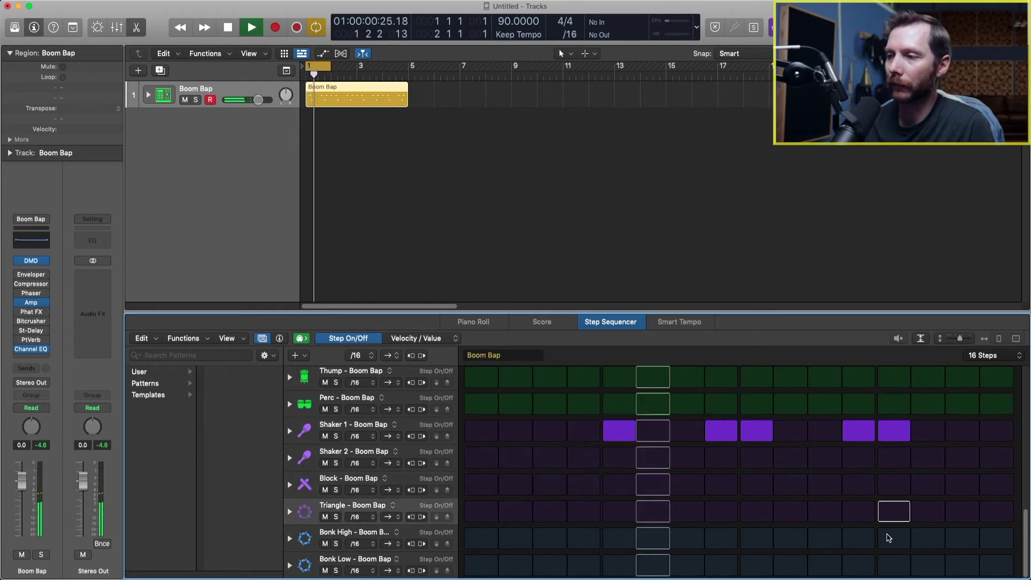
{"action": "left_click", "coordinate": [994, 512]}
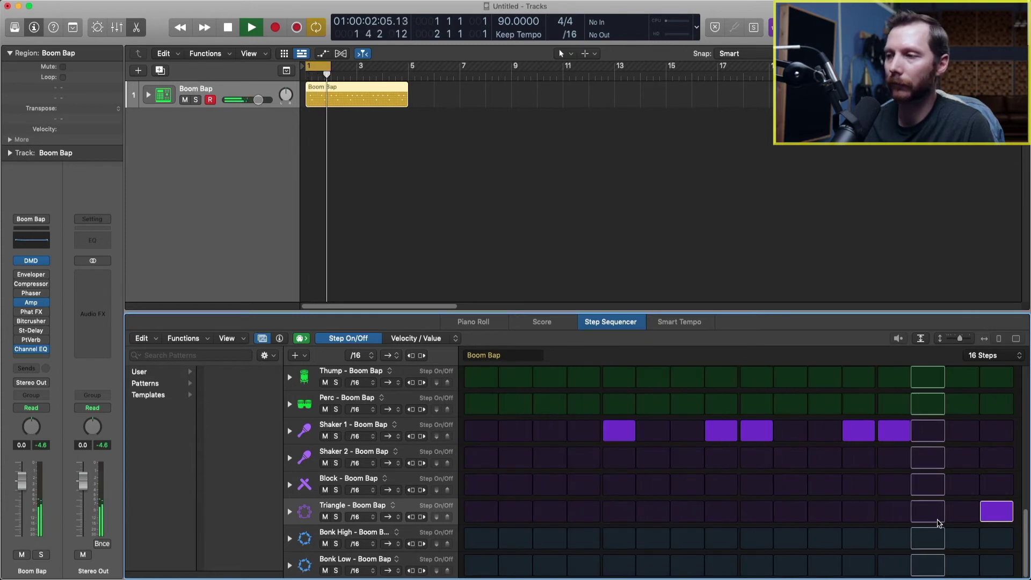
{"action": "left_click", "coordinate": [994, 513]}
{"action": "left_click", "coordinate": [962, 512]}
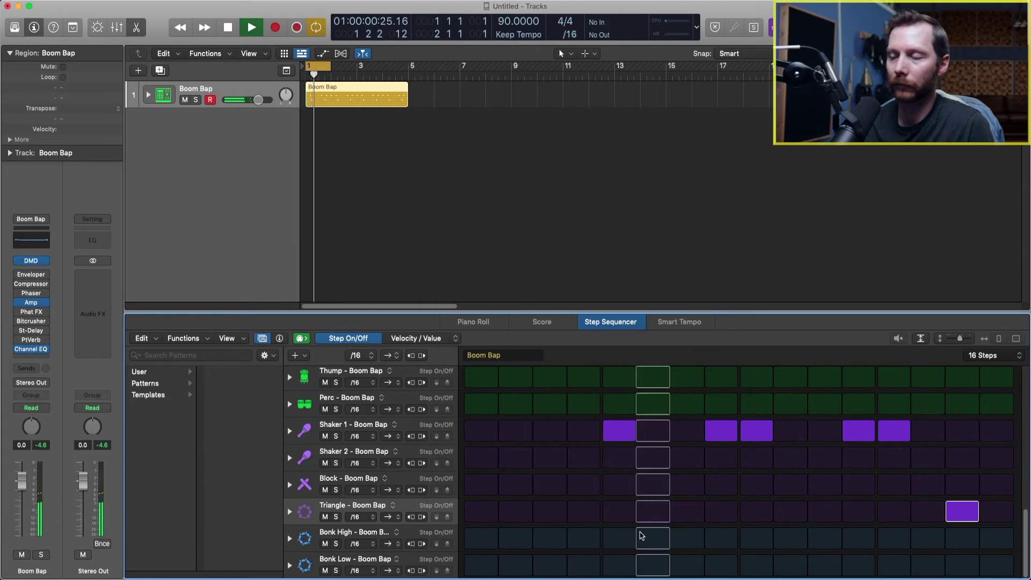
{"action": "left_click", "coordinate": [992, 515]}
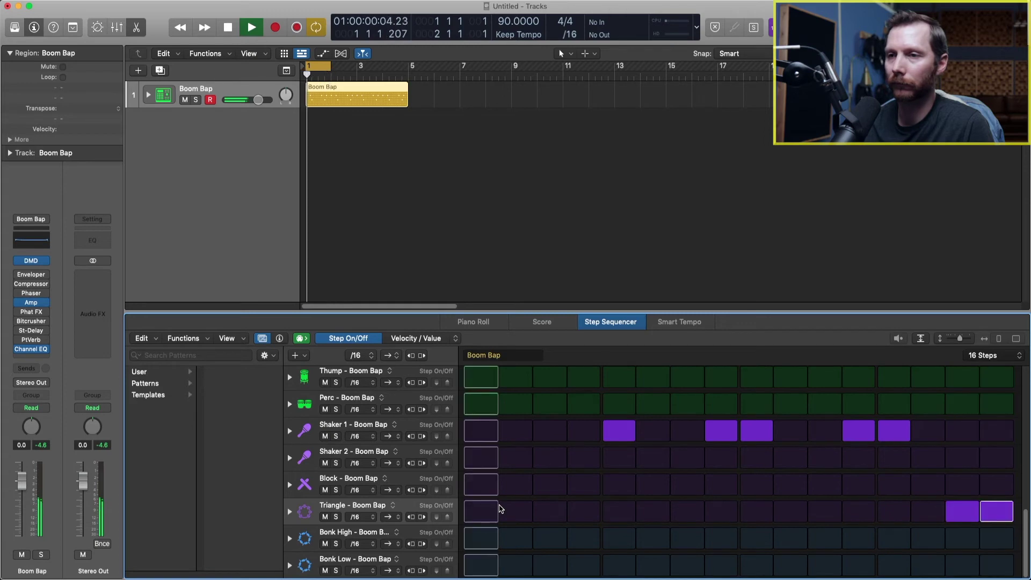
{"action": "key", "text": "space"}
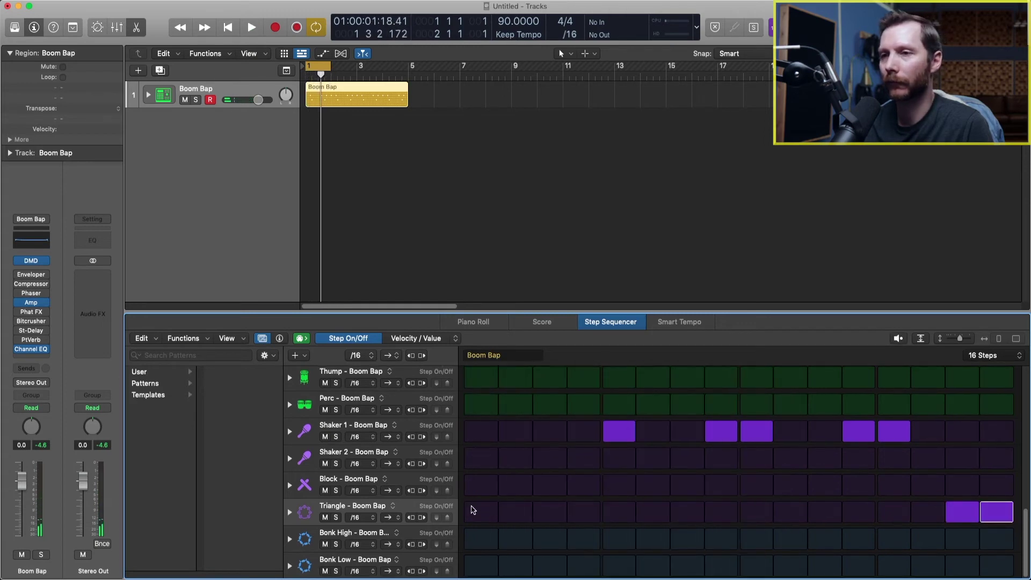
Step: Turn on Kick 1's first step to layer it with Kick 2, then start playback
{"action": "scroll", "coordinate": [474, 509], "scroll_direction": "up", "scroll_amount": 8}
{"action": "scroll", "coordinate": [474, 509], "scroll_direction": "up", "scroll_amount": 5}
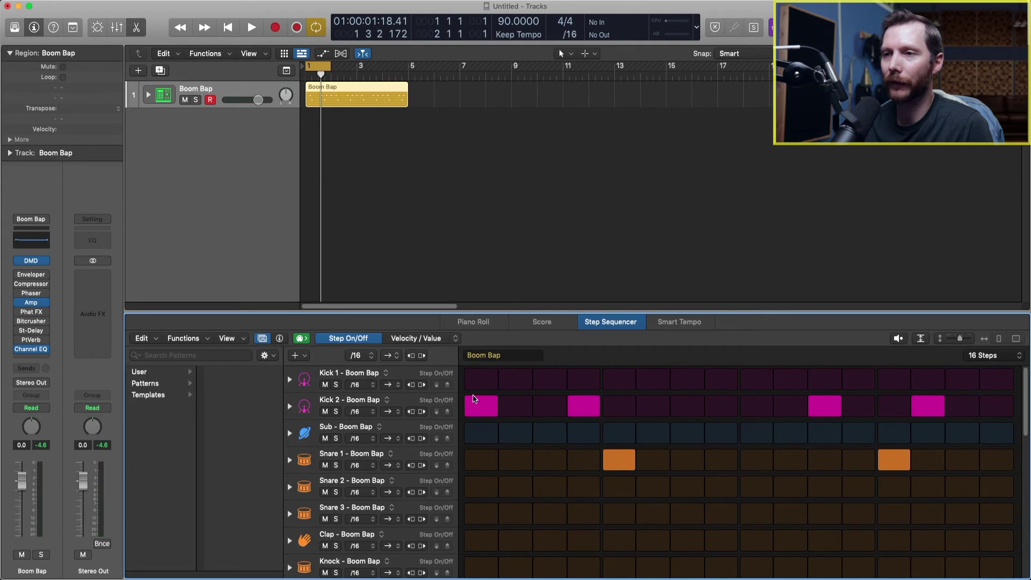
{"action": "left_click", "coordinate": [479, 382]}
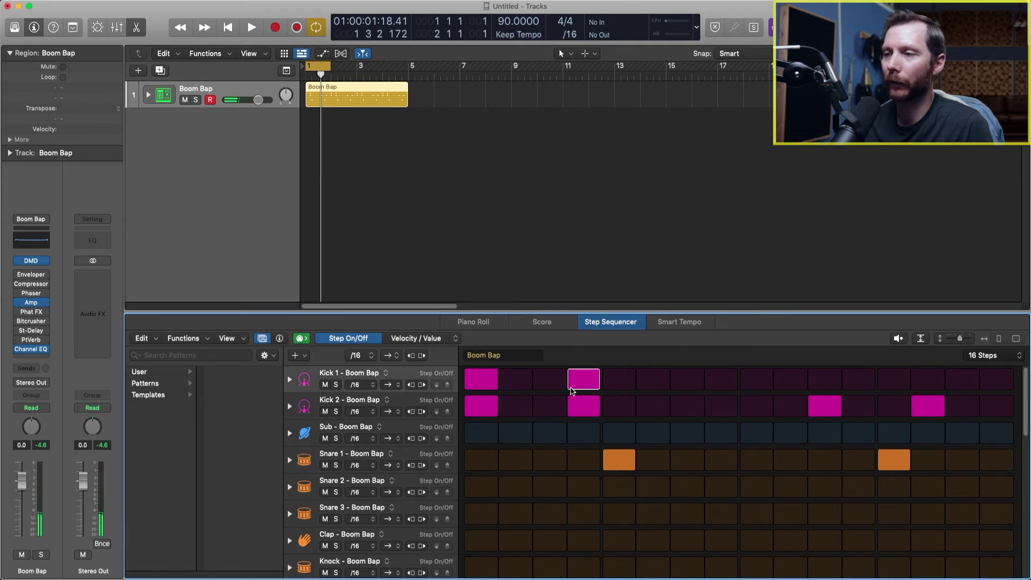
{"action": "key", "text": "space"}
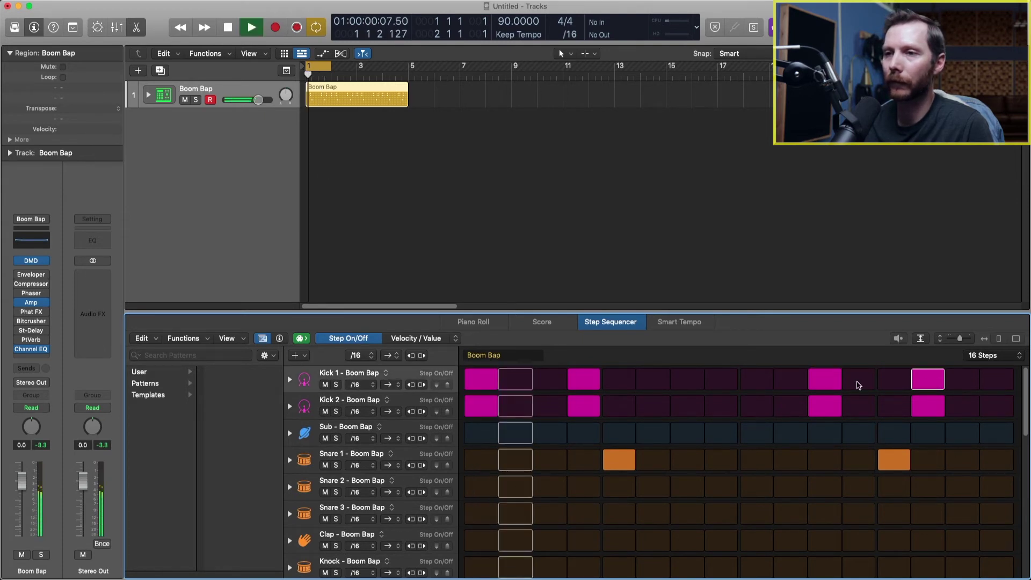
Step: Add a Sub hit on step 1 and stop playback after auditioning
{"action": "scroll", "coordinate": [821, 389], "scroll_direction": "down", "scroll_amount": 1}
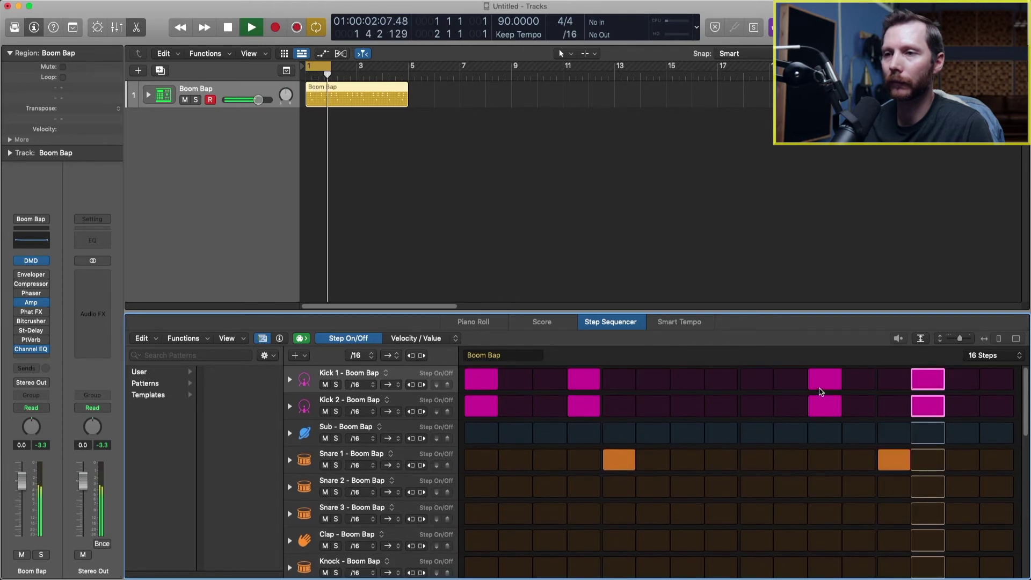
{"action": "left_click", "coordinate": [480, 431]}
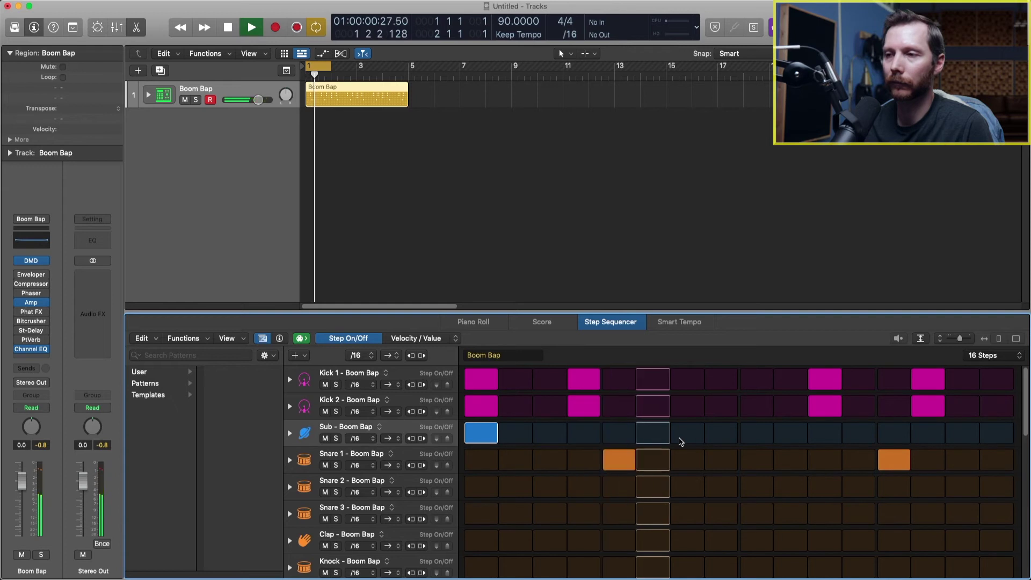
{"action": "scroll", "coordinate": [612, 437], "scroll_direction": "down", "scroll_amount": 2}
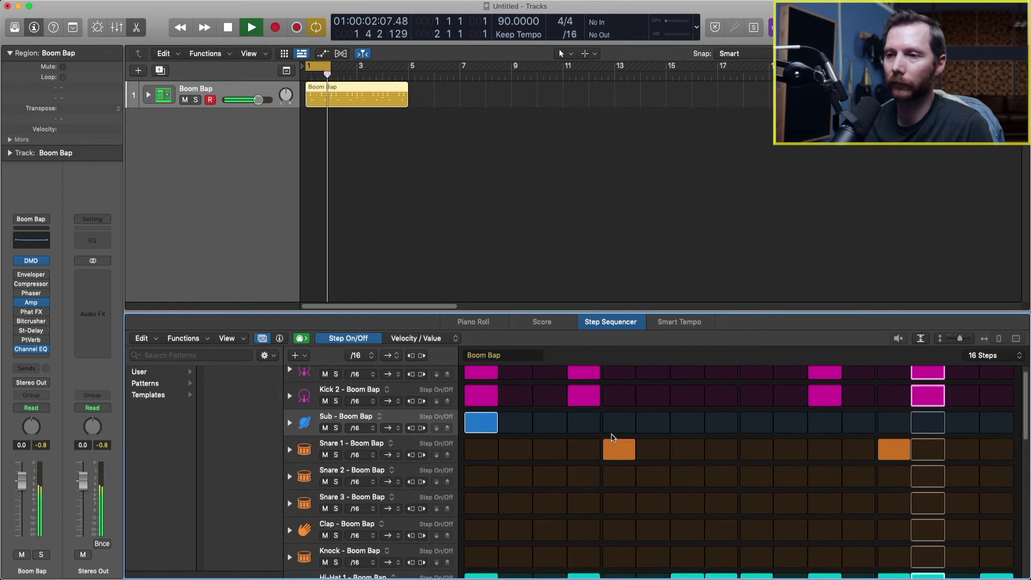
{"action": "key", "text": "space"}
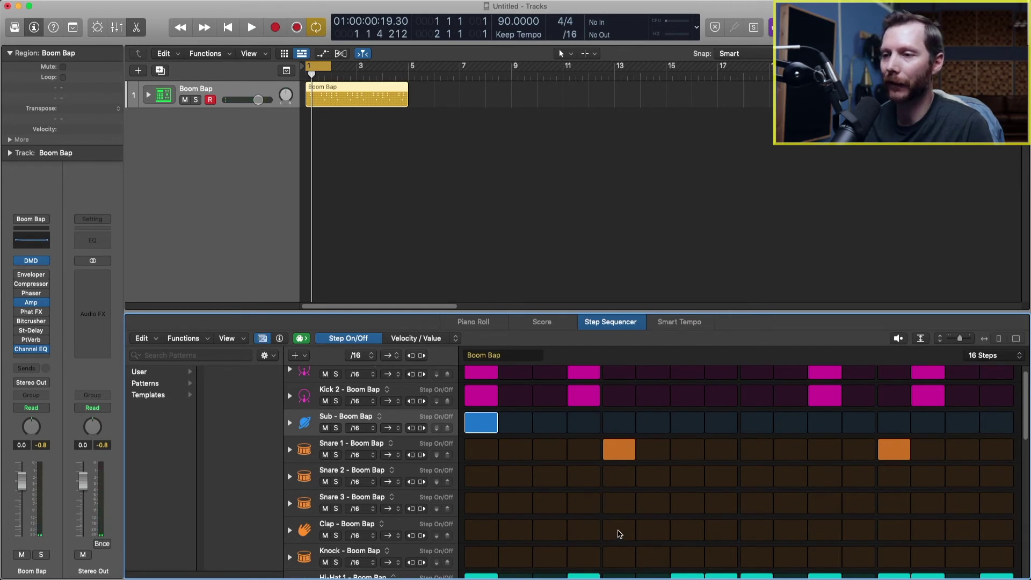
Step: Layer a Clap hit on step 5 under the snare and audition the loop
{"action": "left_click", "coordinate": [619, 531]}
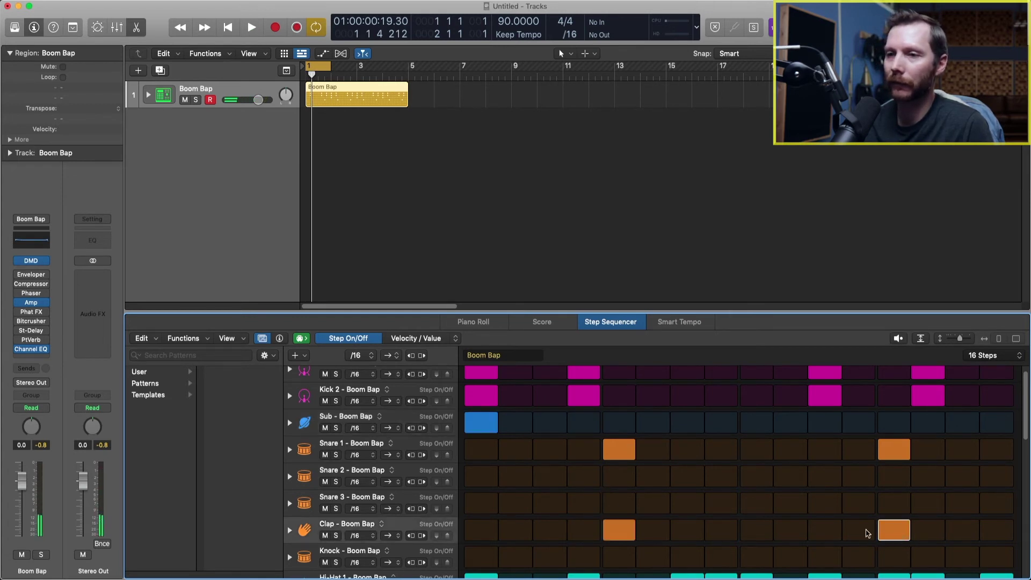
{"action": "key", "text": "space"}
{"action": "scroll", "coordinate": [739, 525], "scroll_direction": "down", "scroll_amount": 3}
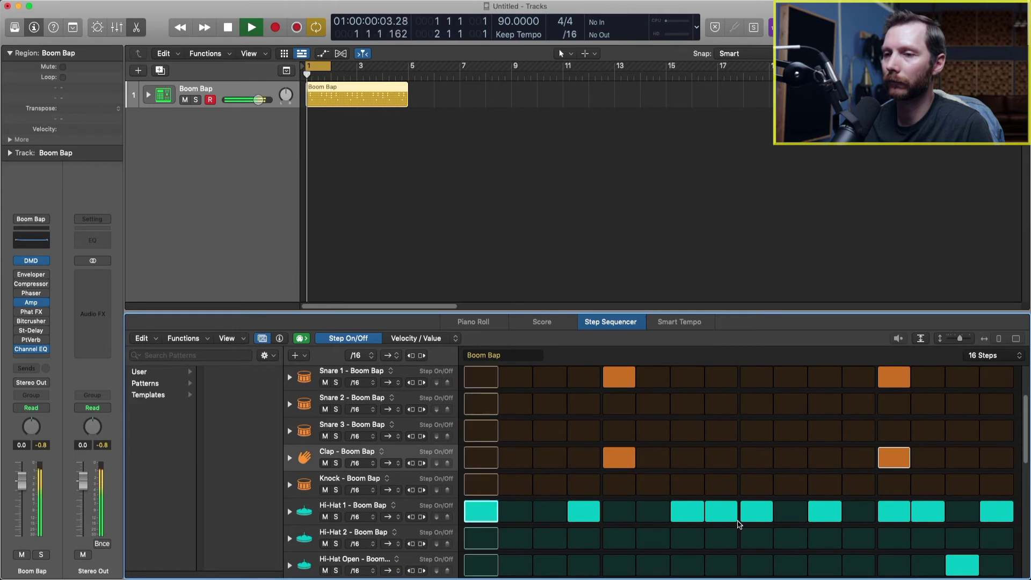
{"action": "scroll", "coordinate": [740, 525], "scroll_direction": "down", "scroll_amount": 1}
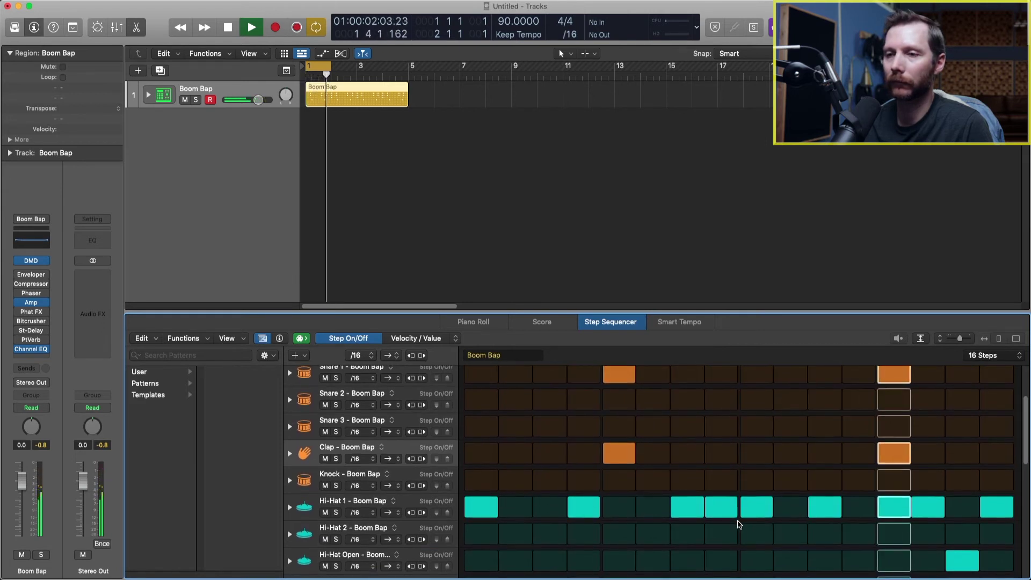
{"action": "scroll", "coordinate": [739, 525], "scroll_direction": "down", "scroll_amount": 2}
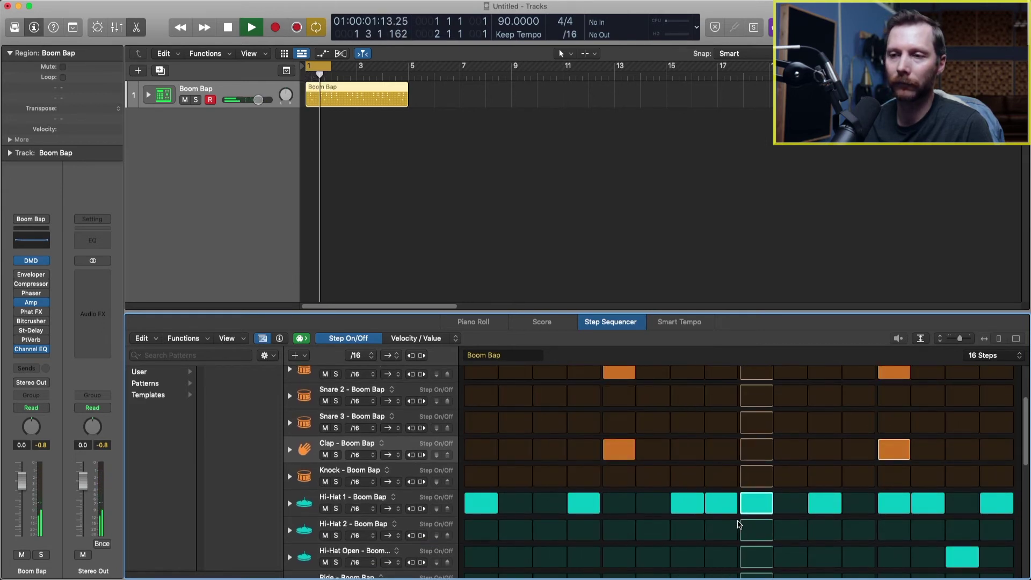
{"action": "scroll", "coordinate": [737, 510], "scroll_direction": "up", "scroll_amount": 5}
{"action": "key", "text": "space"}
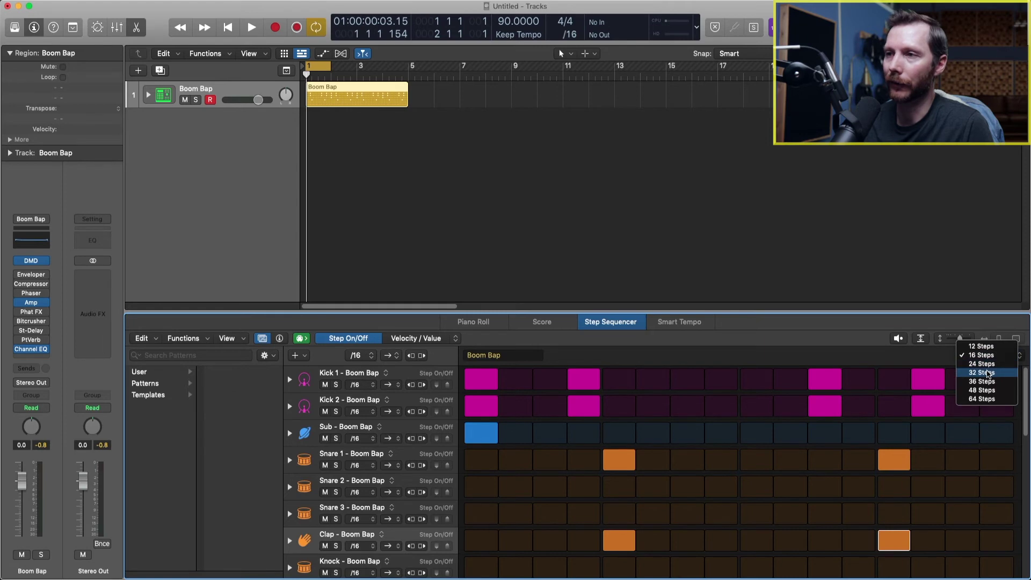
Step: Set the Boom Bap pattern's step count to 32 Steps, doubling the groove
{"action": "left_click", "coordinate": [982, 373]}
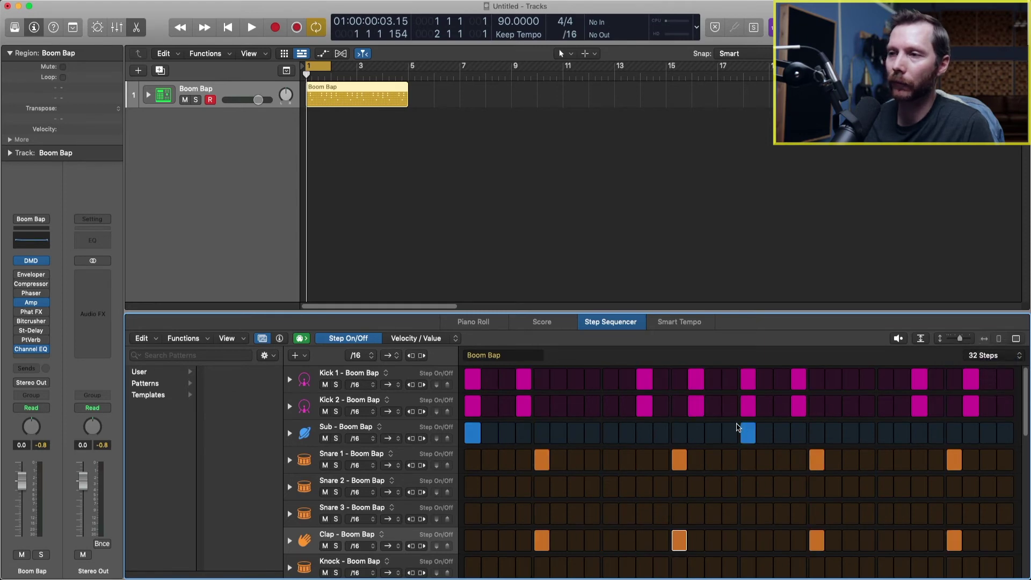
{"action": "scroll", "coordinate": [719, 426], "scroll_direction": "down", "scroll_amount": 10}
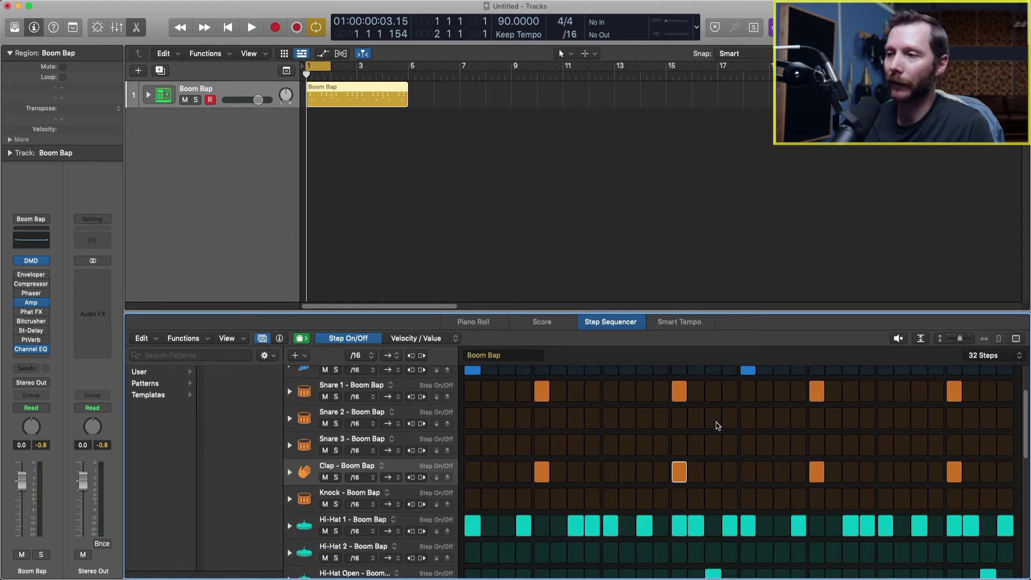
{"action": "scroll", "coordinate": [718, 426], "scroll_direction": "up", "scroll_amount": 6}
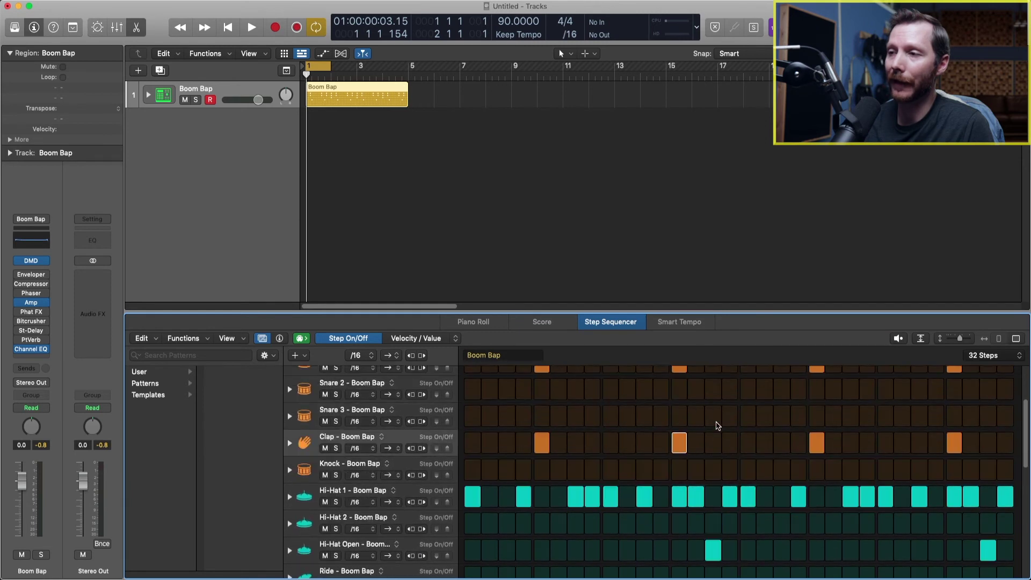
Step: Turn off the Hi-Hat Open hit on step 15, leaving it only on step 31
{"action": "scroll", "coordinate": [912, 476], "scroll_direction": "down", "scroll_amount": 3}
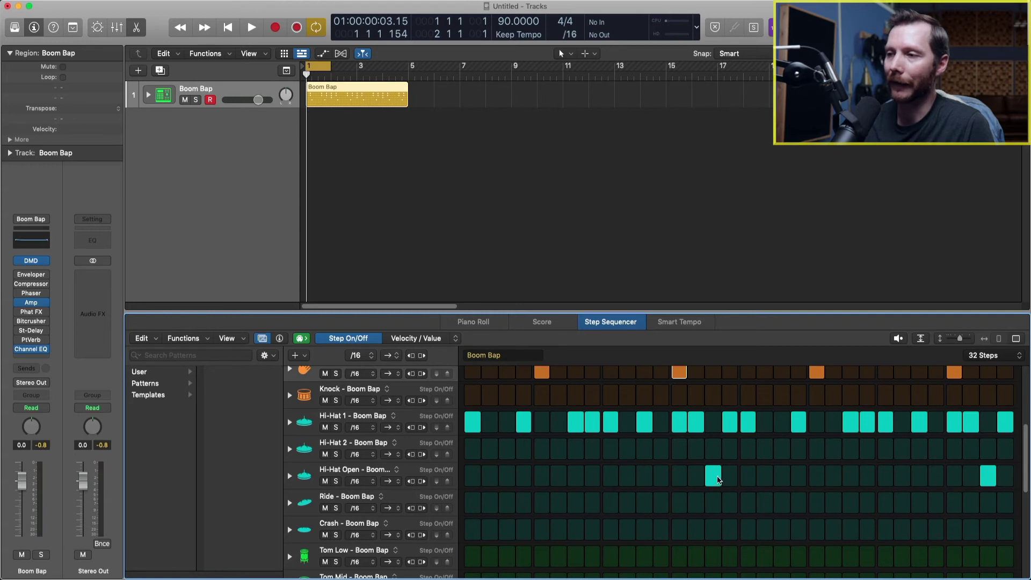
{"action": "left_click", "coordinate": [714, 482]}
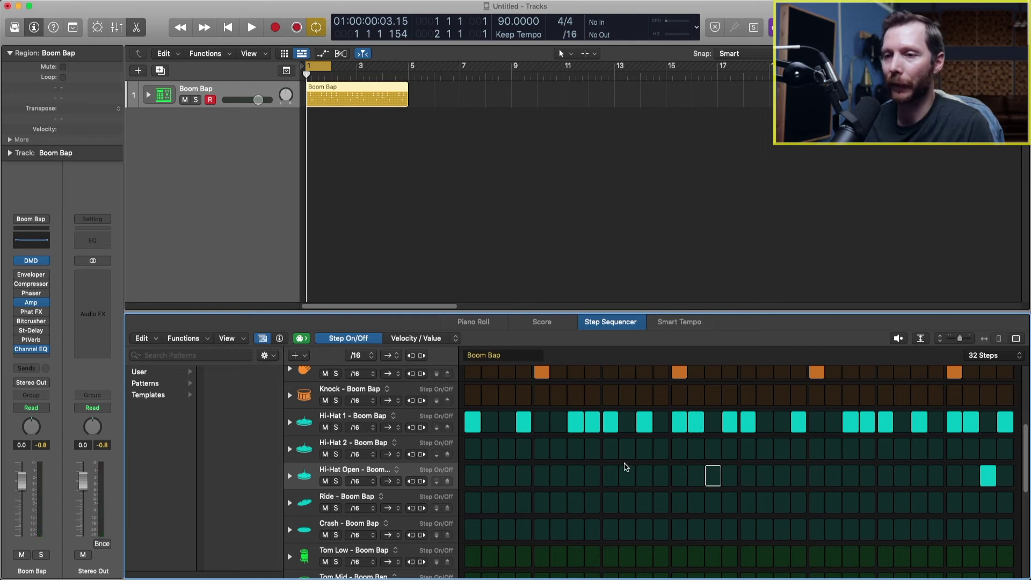
{"action": "scroll", "coordinate": [626, 467], "scroll_direction": "down", "scroll_amount": 2}
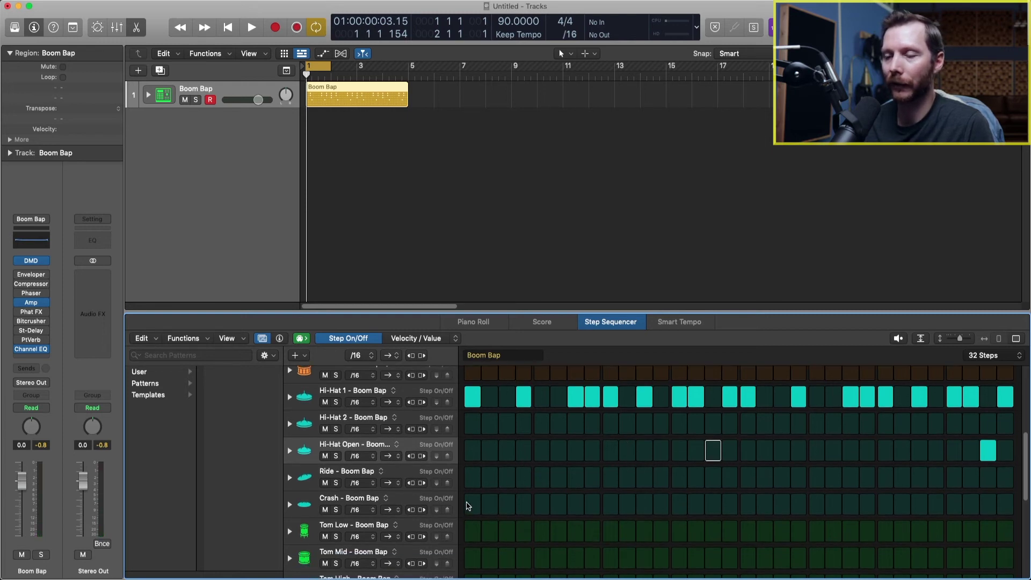
Step: Add a Crash hit on step 1 and play the pattern to hear it
{"action": "left_click", "coordinate": [472, 505]}
{"action": "key", "text": "space"}
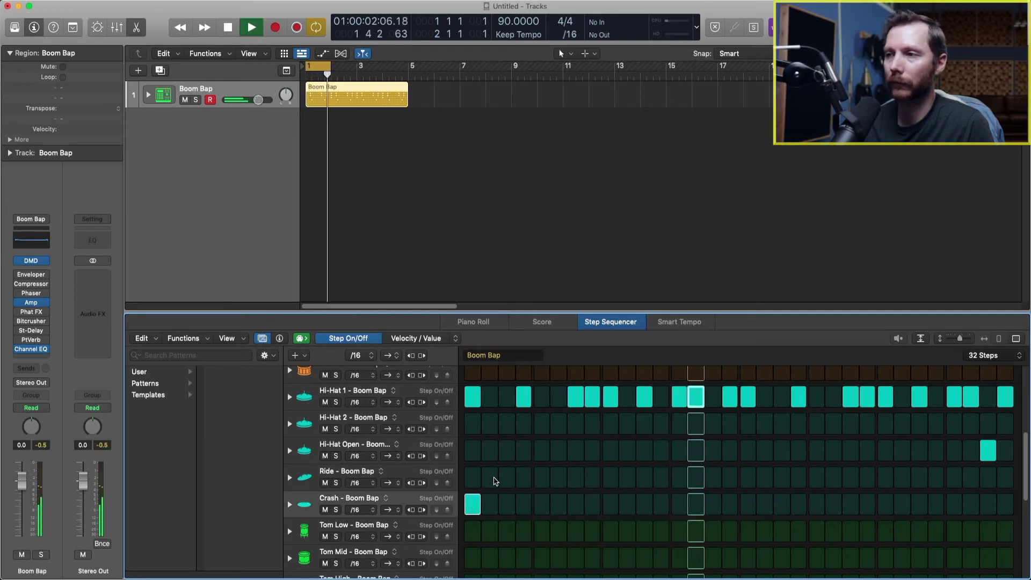
{"action": "scroll", "coordinate": [495, 480], "scroll_direction": "up", "scroll_amount": 8}
{"action": "scroll", "coordinate": [495, 481], "scroll_direction": "up", "scroll_amount": 4}
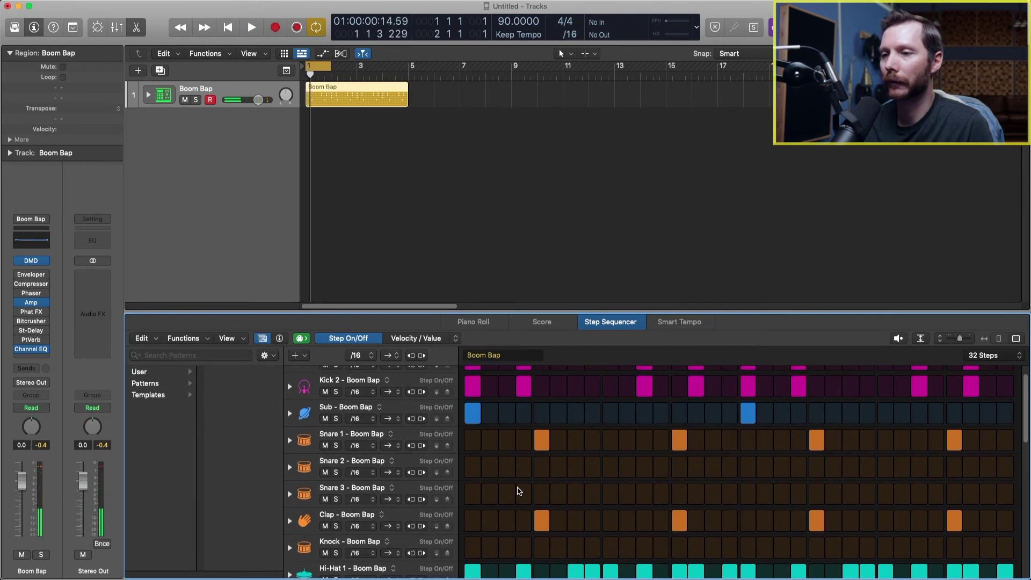
{"action": "scroll", "coordinate": [519, 491], "scroll_direction": "down", "scroll_amount": 10}
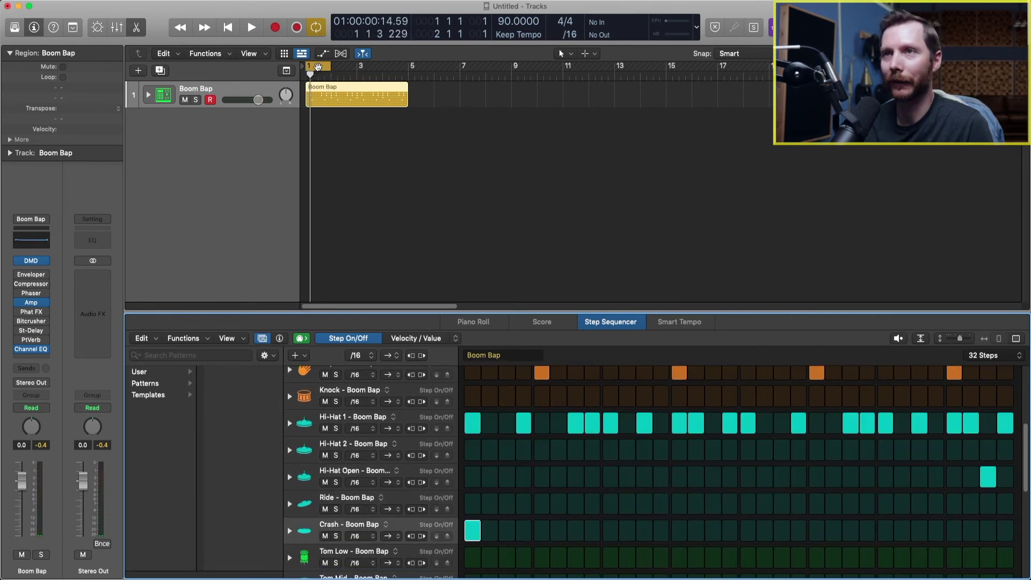
Step: Reset the cycle range in the ruler to span bars 1–5 and play over it
{"action": "left_click", "coordinate": [331, 70]}
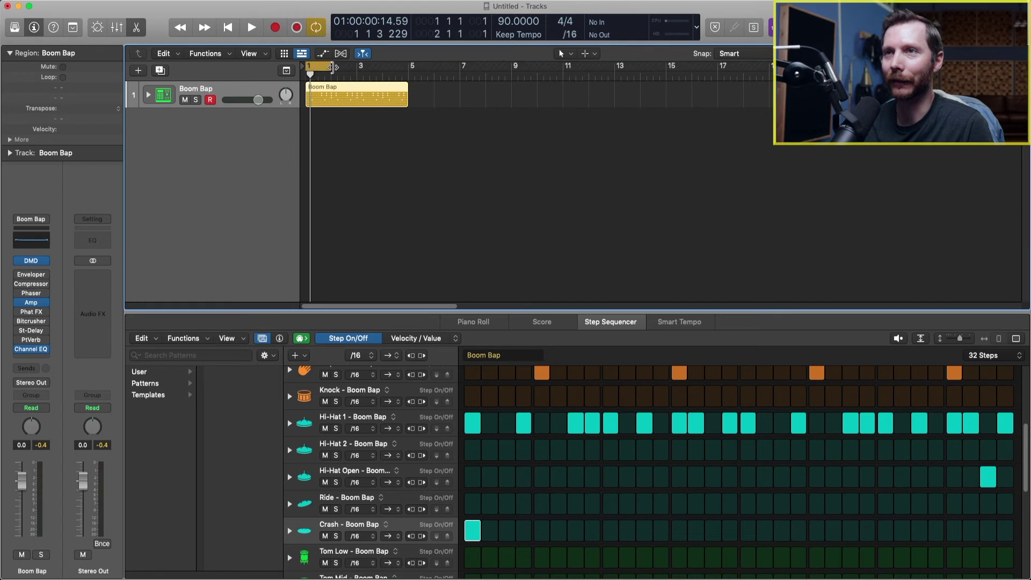
{"action": "left_click_drag", "start_coordinate": [330, 67], "coordinate": [408, 67]}
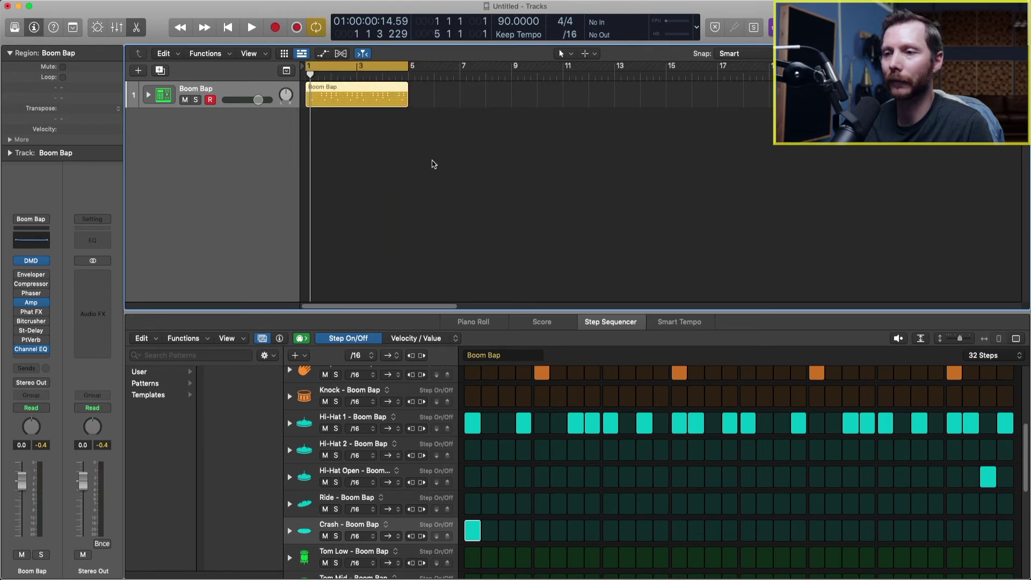
{"action": "key", "text": "space"}
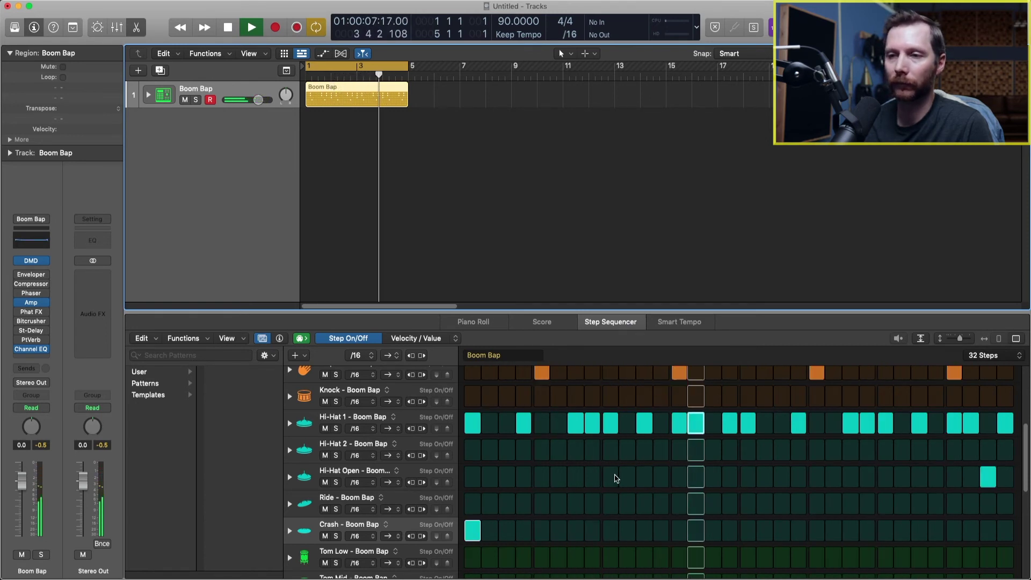
{"action": "scroll", "coordinate": [616, 478], "scroll_direction": "down", "scroll_amount": 4}
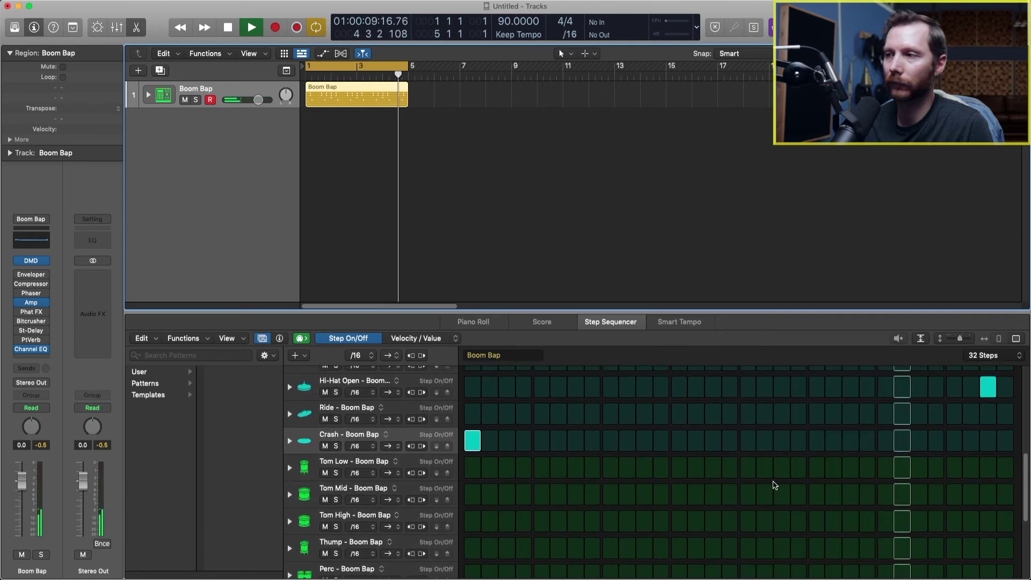
Step: Stop playback, try a tom fill near the bar's end, then clear the misplaced tom hits
{"action": "key", "text": "space"}
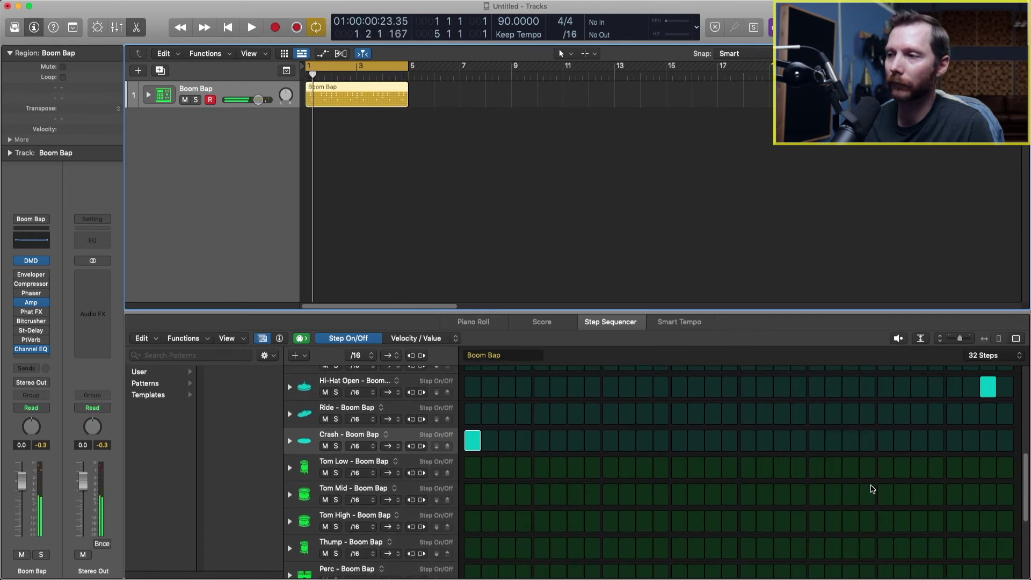
{"action": "scroll", "coordinate": [906, 480], "scroll_direction": "down", "scroll_amount": 2}
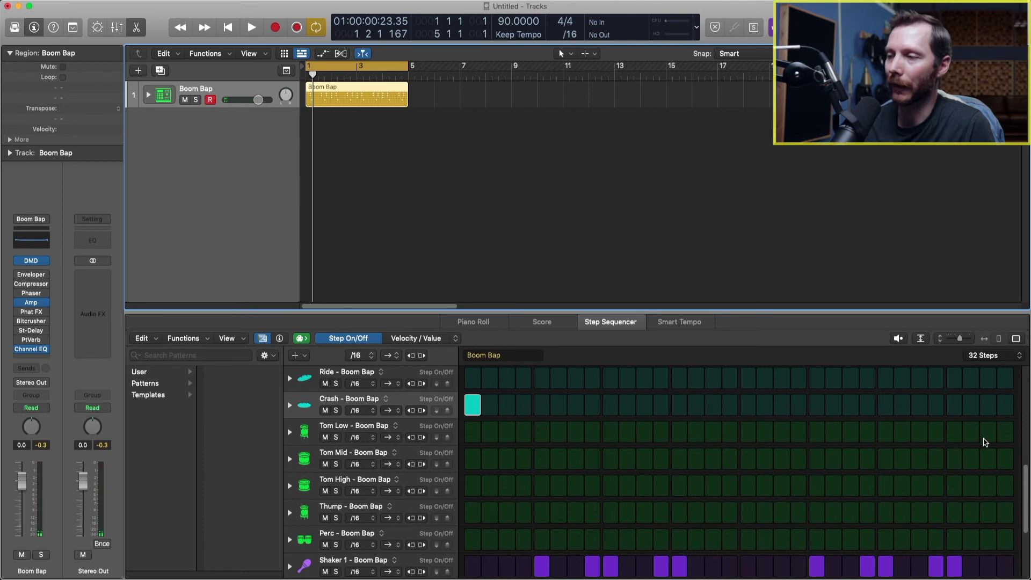
{"action": "left_click", "coordinate": [954, 432]}
{"action": "left_click", "coordinate": [988, 461]}
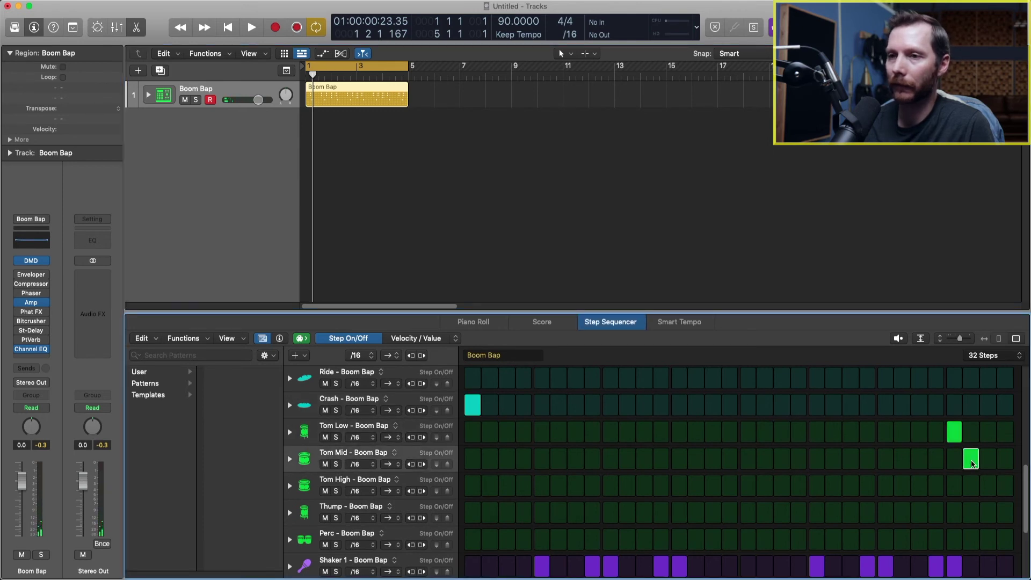
{"action": "left_click", "coordinate": [984, 480]}
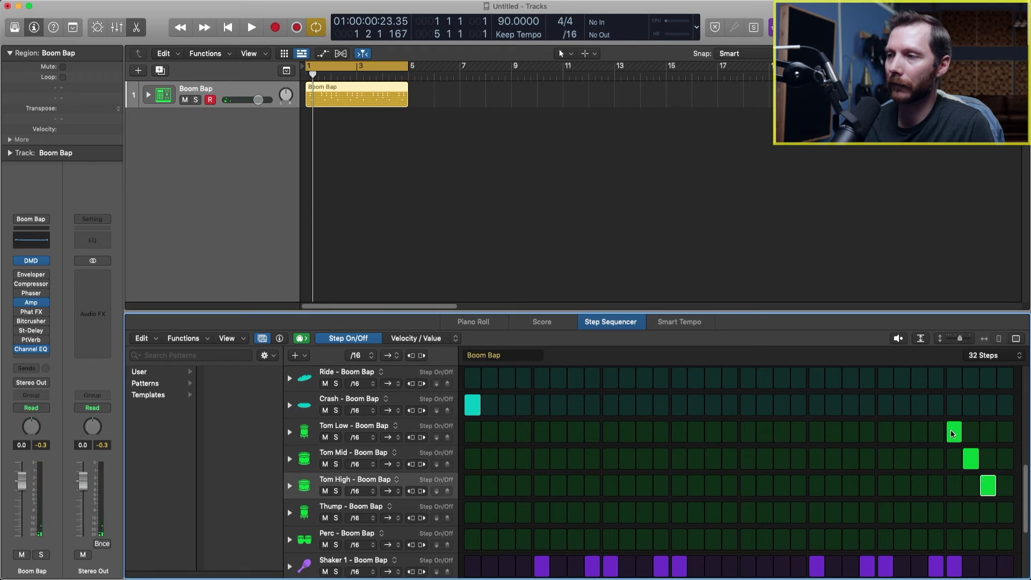
{"action": "left_click", "coordinate": [986, 485]}
{"action": "left_click", "coordinate": [971, 459]}
{"action": "left_click", "coordinate": [954, 432]}
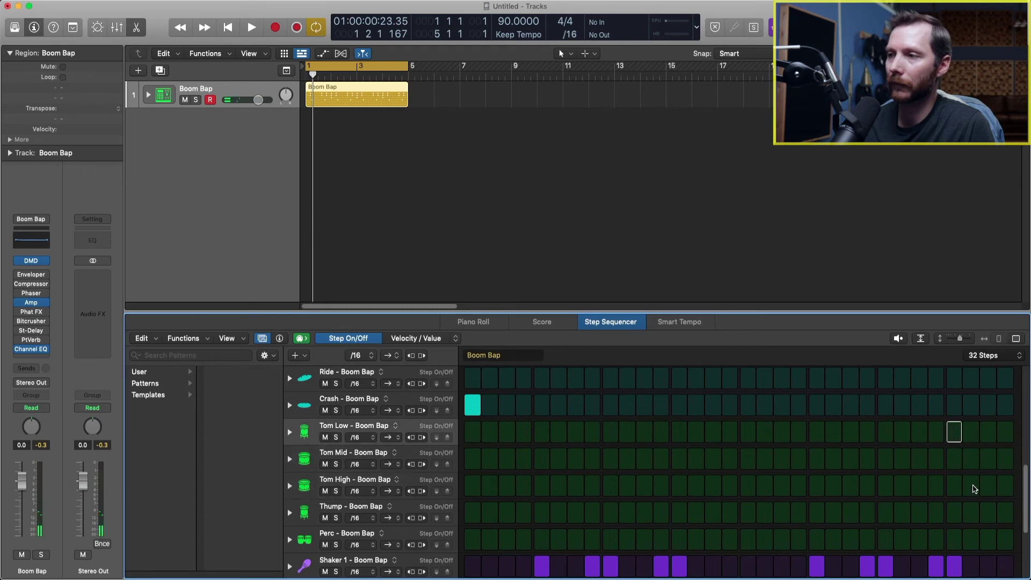
Step: Place Thump on step 29, Tom High 30, Tom Mid 31, Tom Low 32, then play
{"action": "left_click", "coordinate": [971, 486]}
{"action": "left_click", "coordinate": [991, 461]}
{"action": "left_click", "coordinate": [1004, 433]}
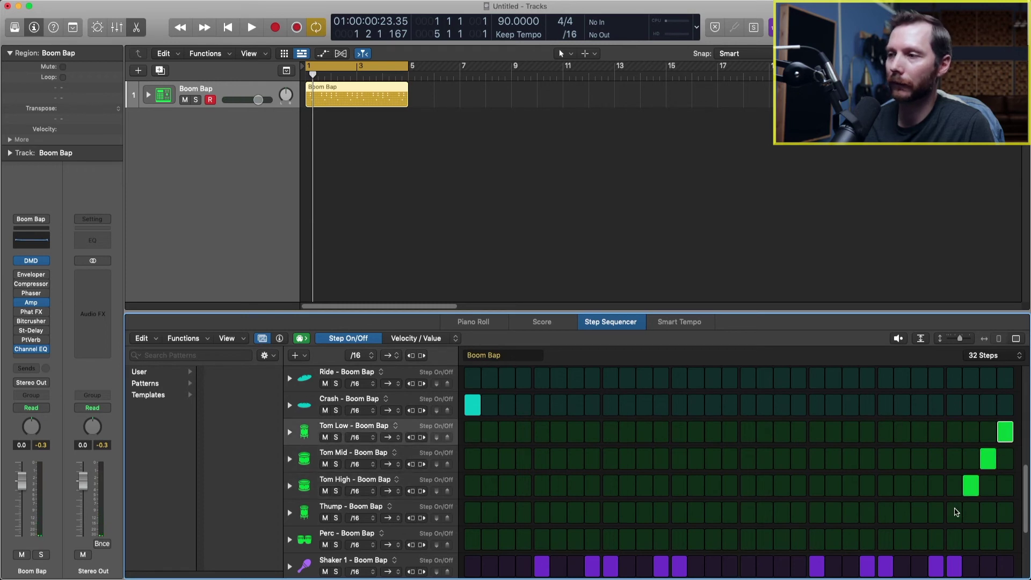
{"action": "left_click", "coordinate": [955, 512]}
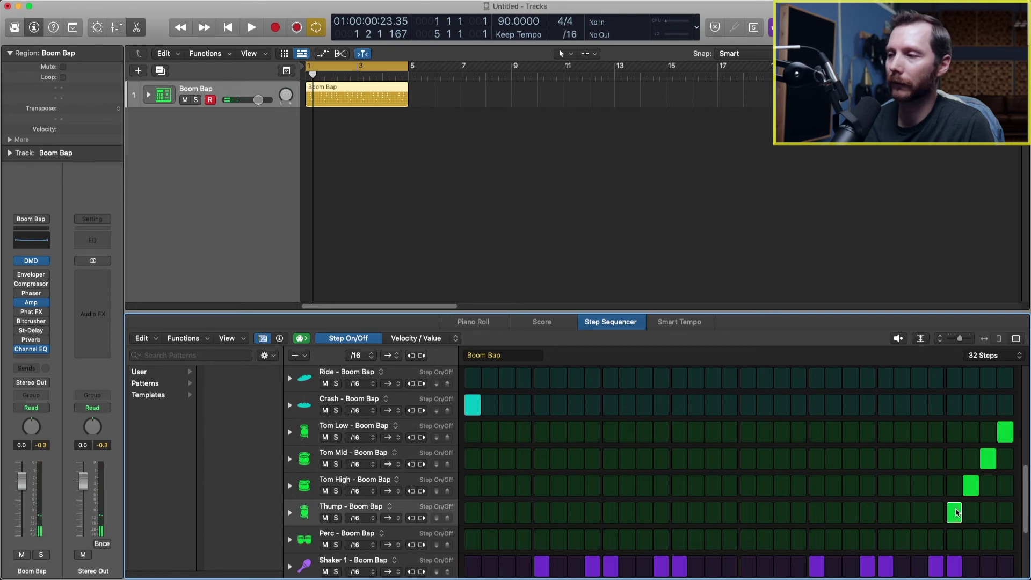
{"action": "key", "text": "space"}
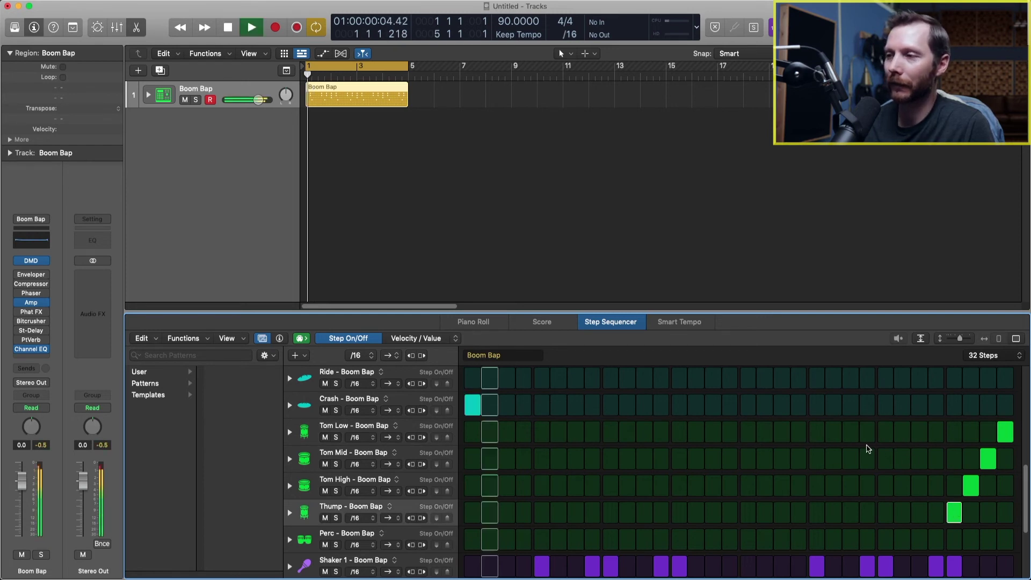
Step: Toggle the step 29 Thump hit off, undo and redo that edit, then stop playback
{"action": "left_click", "coordinate": [954, 512]}
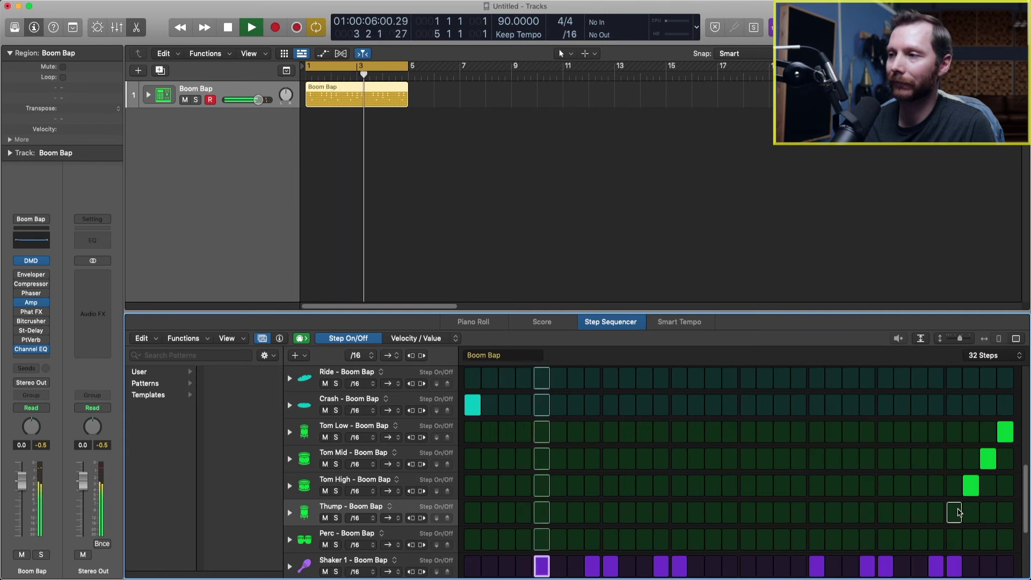
{"action": "key", "text": "super+z"}
{"action": "key", "text": "super+z"}
{"action": "key", "text": "super+z"}
{"action": "key", "text": "super+z"}
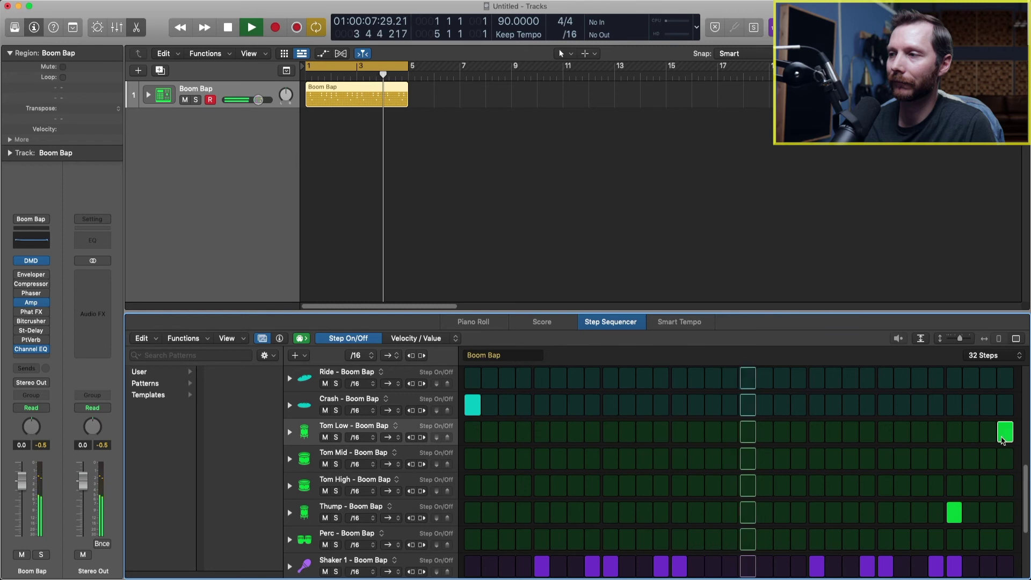
{"action": "key", "text": "super+shift+z"}
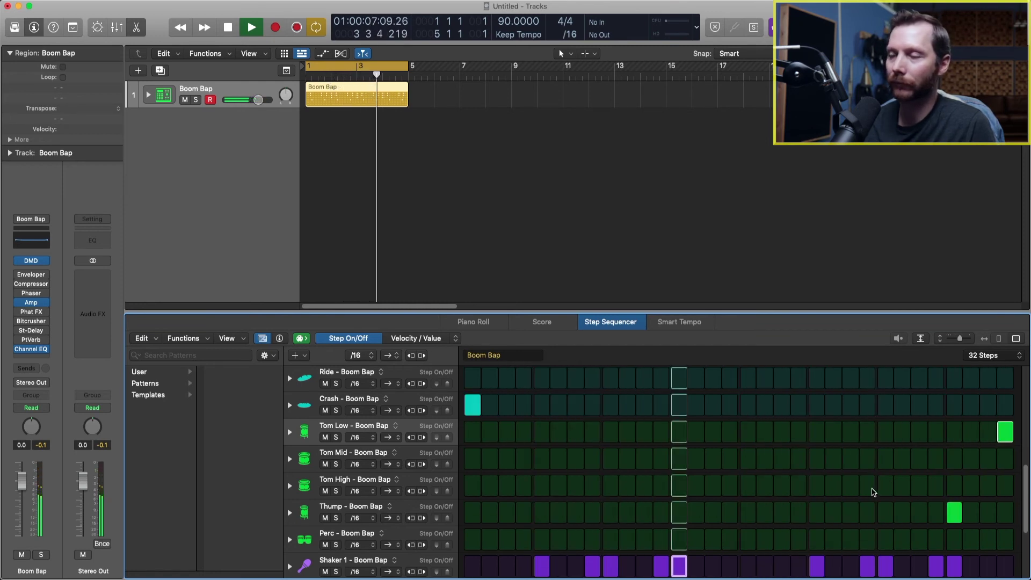
{"action": "scroll", "coordinate": [872, 492], "scroll_direction": "up", "scroll_amount": 5}
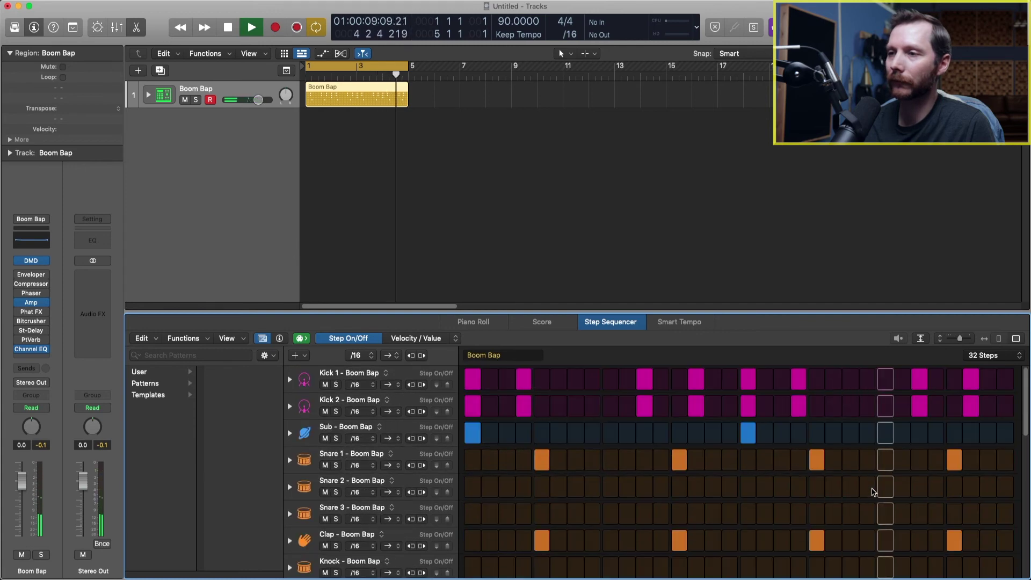
{"action": "key", "text": "space"}
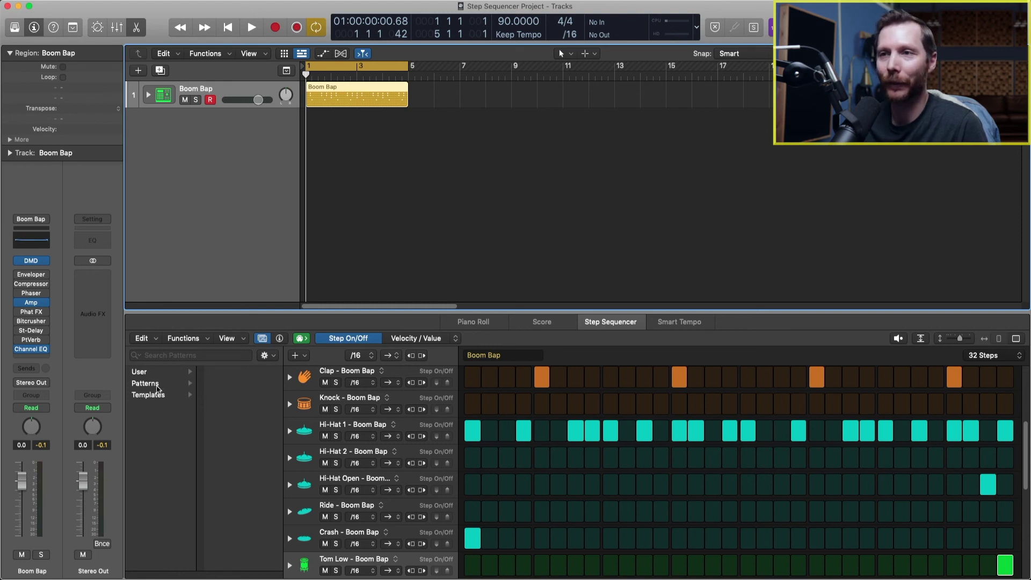
Step: Load the Island Time pattern from Patterns > Drums in the Pattern Browser and play it
{"action": "left_click", "coordinate": [262, 339]}
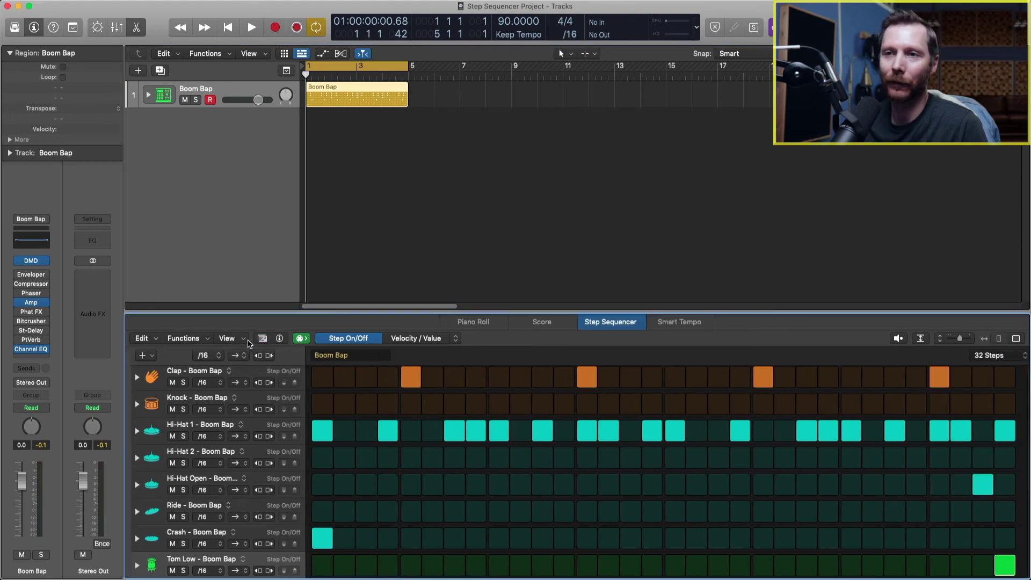
{"action": "left_click", "coordinate": [263, 338]}
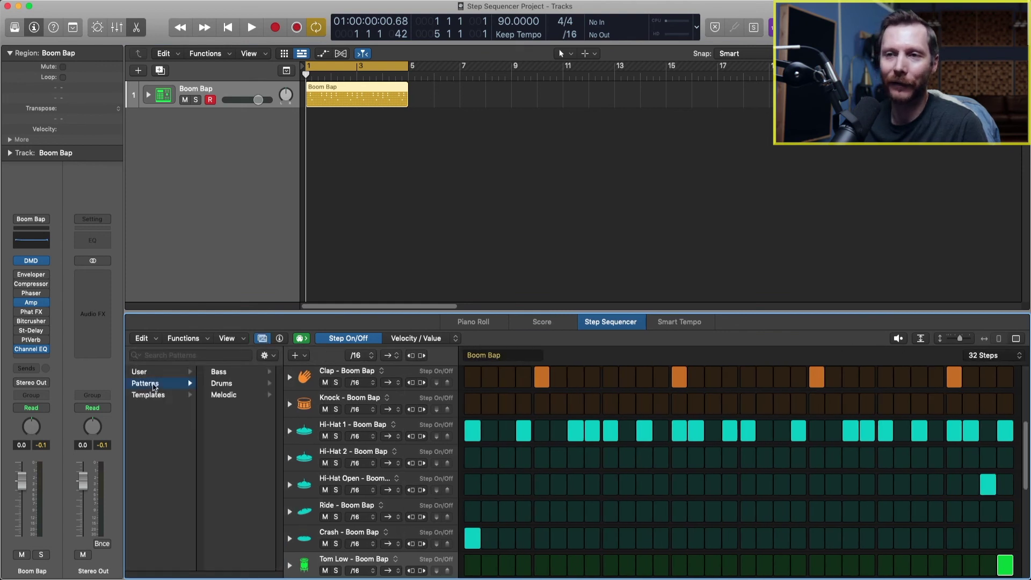
{"action": "left_click", "coordinate": [233, 387]}
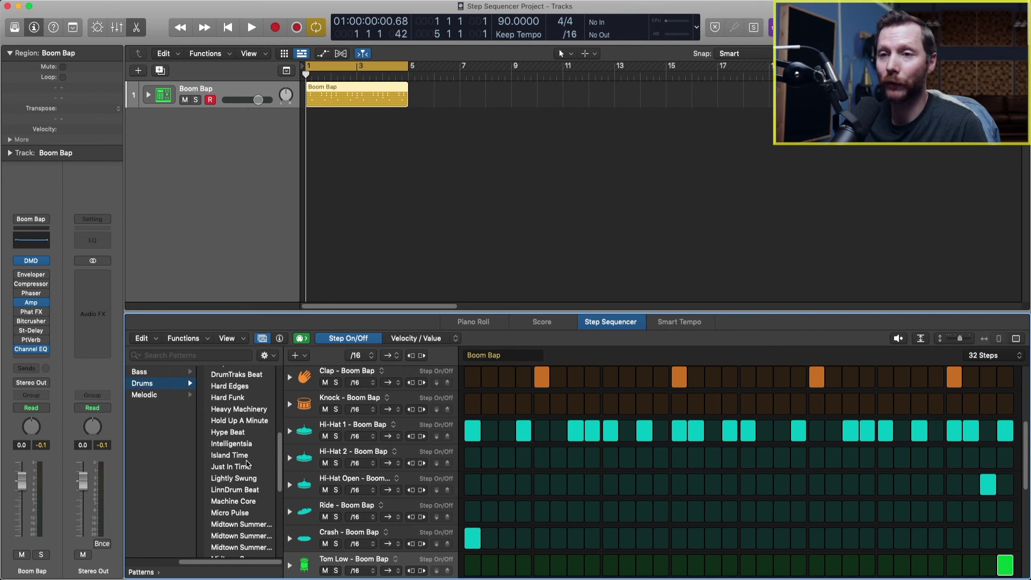
{"action": "left_click", "coordinate": [240, 456]}
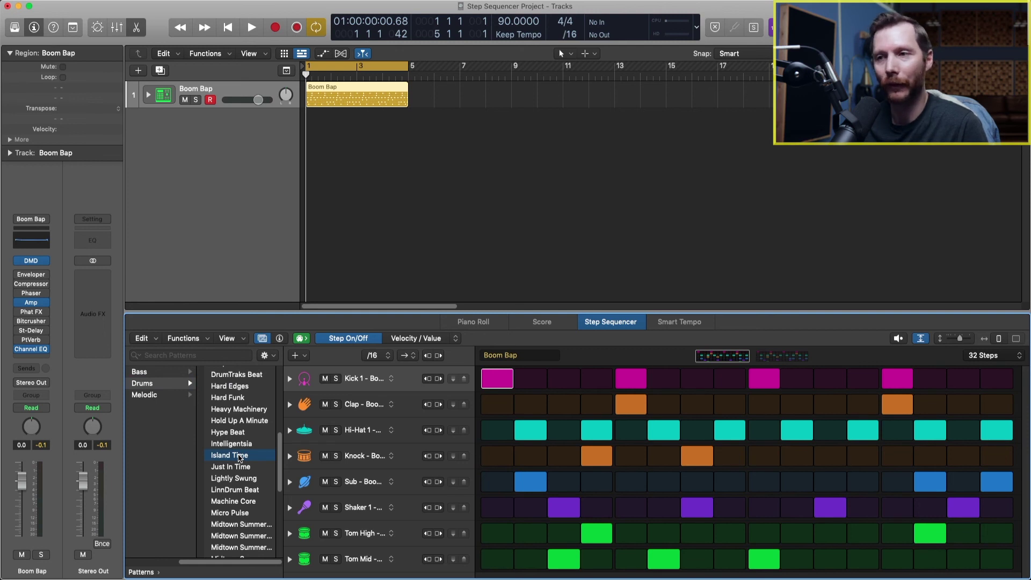
{"action": "key", "text": "space"}
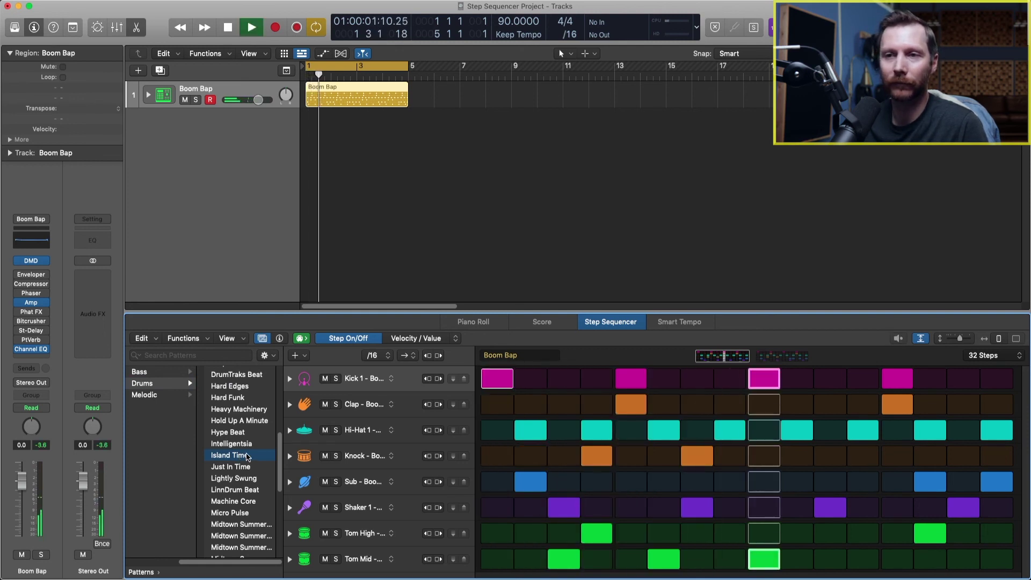
Step: Audition Modern Analog, Deep Mystery 01 and Birdland Calls, then load CR-78 Beat
{"action": "scroll", "coordinate": [230, 485], "scroll_direction": "down", "scroll_amount": 5}
{"action": "scroll", "coordinate": [249, 486], "scroll_direction": "up", "scroll_amount": 2}
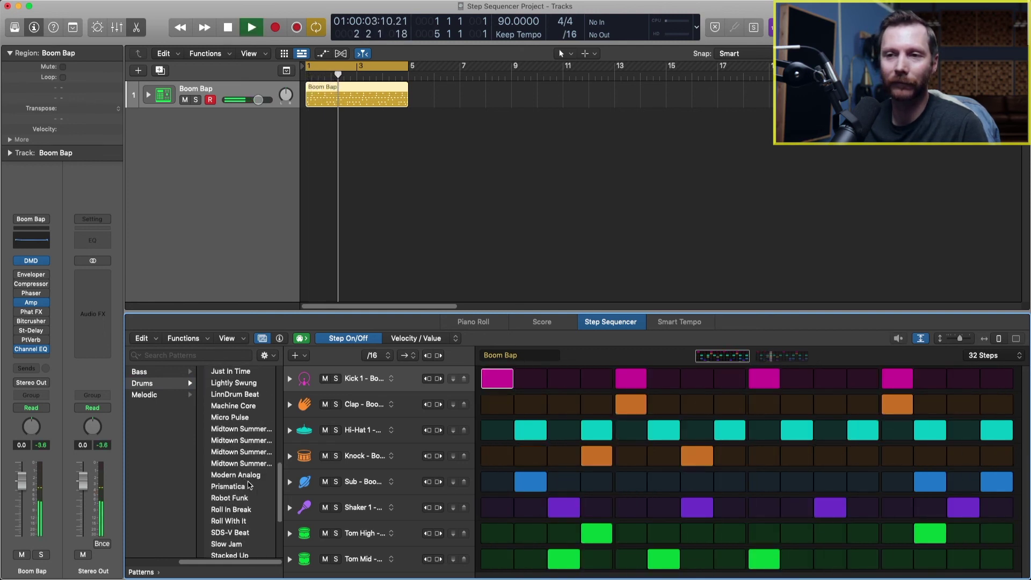
{"action": "left_click", "coordinate": [248, 478]}
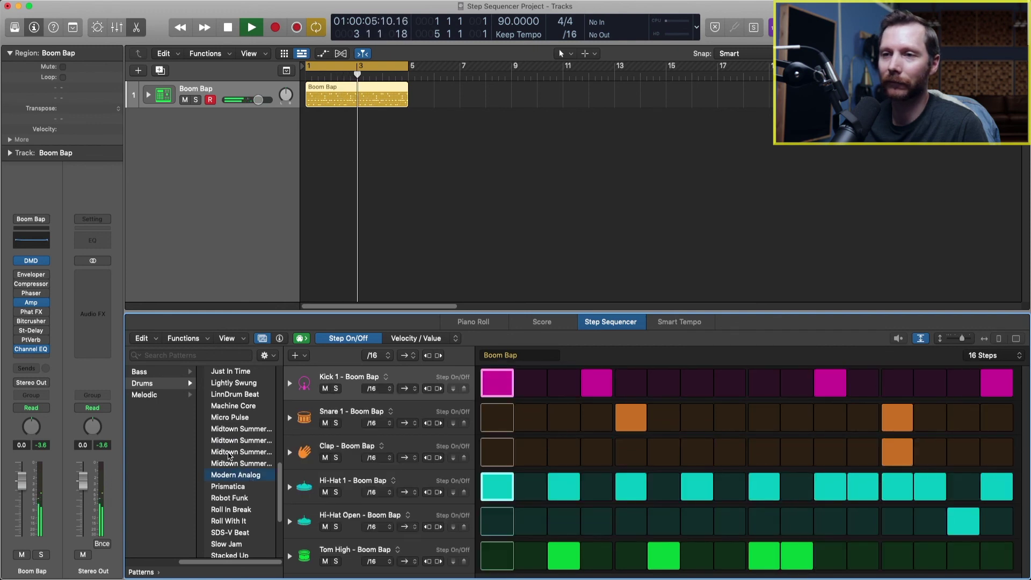
{"action": "scroll", "coordinate": [231, 381], "scroll_direction": "up", "scroll_amount": 5}
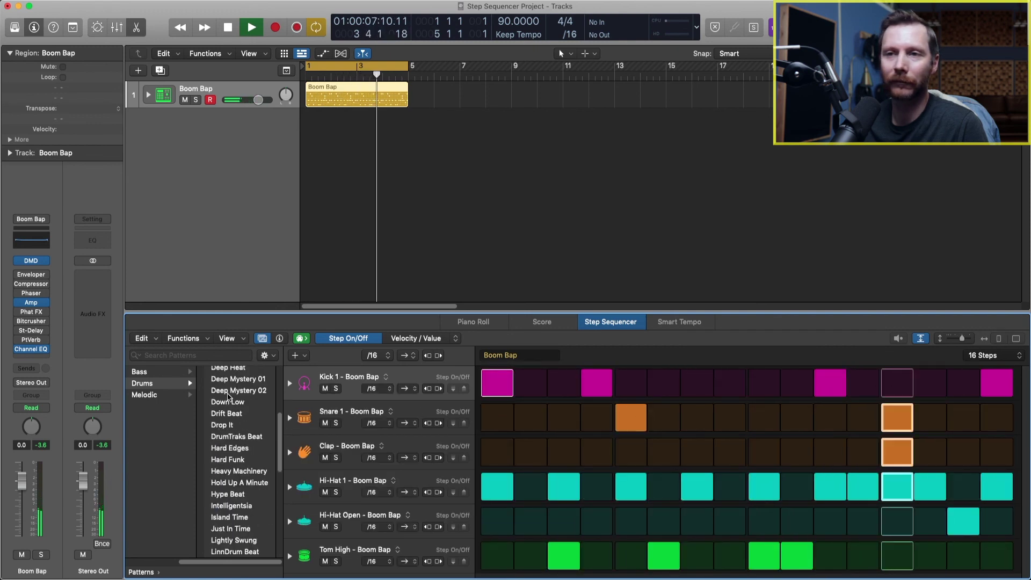
{"action": "left_click", "coordinate": [231, 380]}
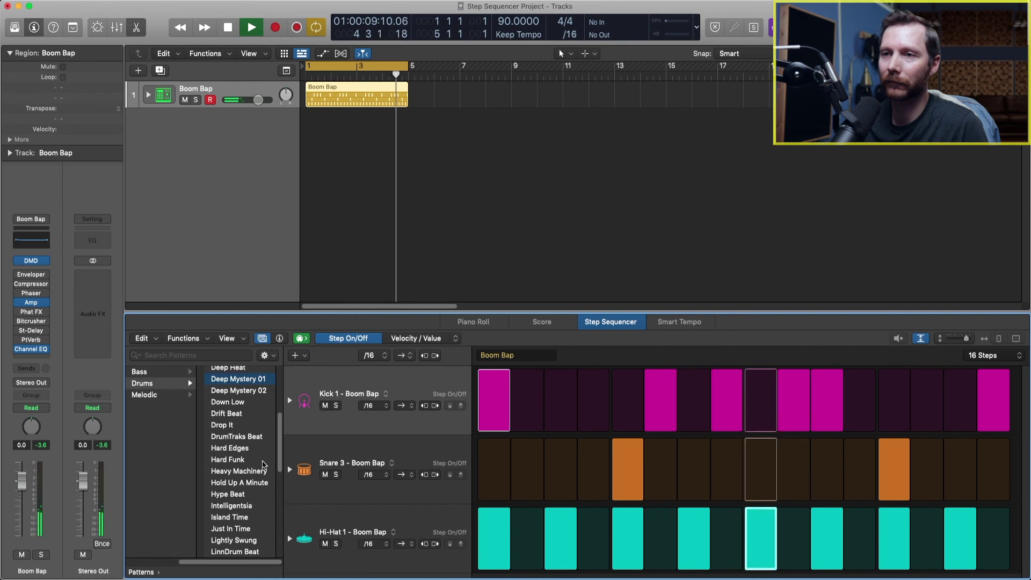
{"action": "scroll", "coordinate": [250, 465], "scroll_direction": "up", "scroll_amount": 5}
{"action": "left_click", "coordinate": [233, 418]}
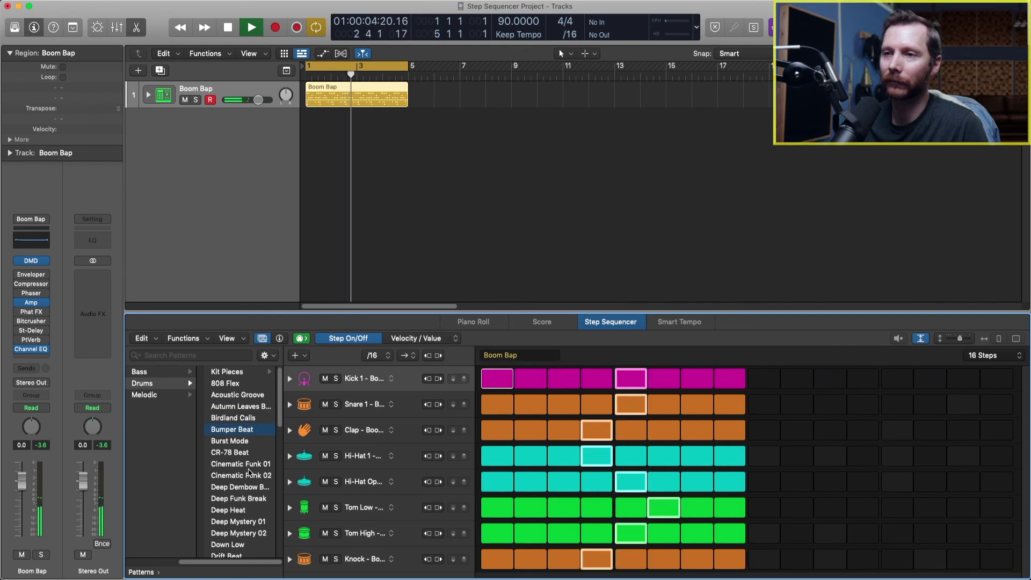
{"action": "left_click", "coordinate": [240, 452]}
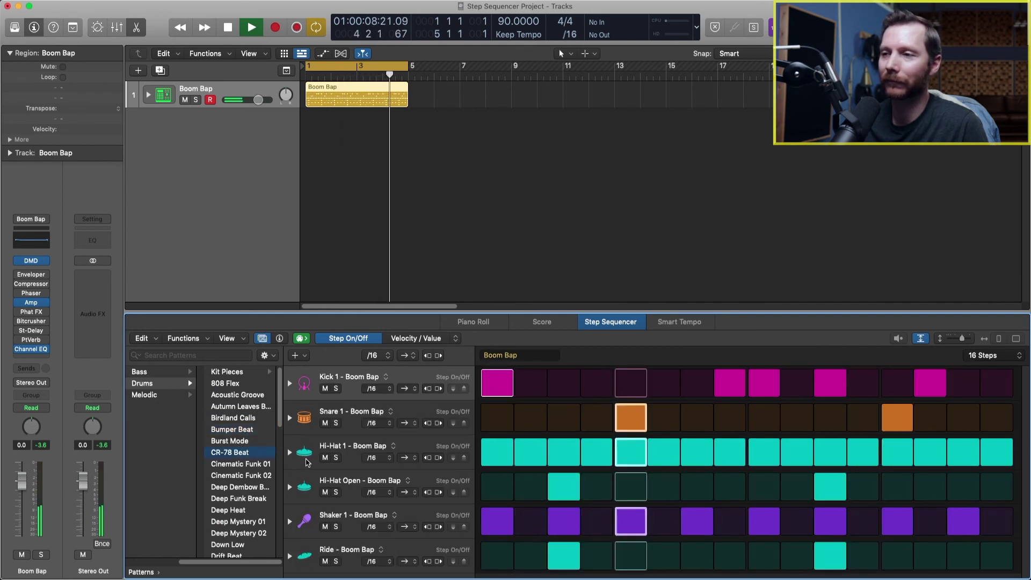
Step: Thin the Hi-Hat 1 steps and move the kick from step 8 to step 4, auditioning the result
{"action": "key", "text": "space"}
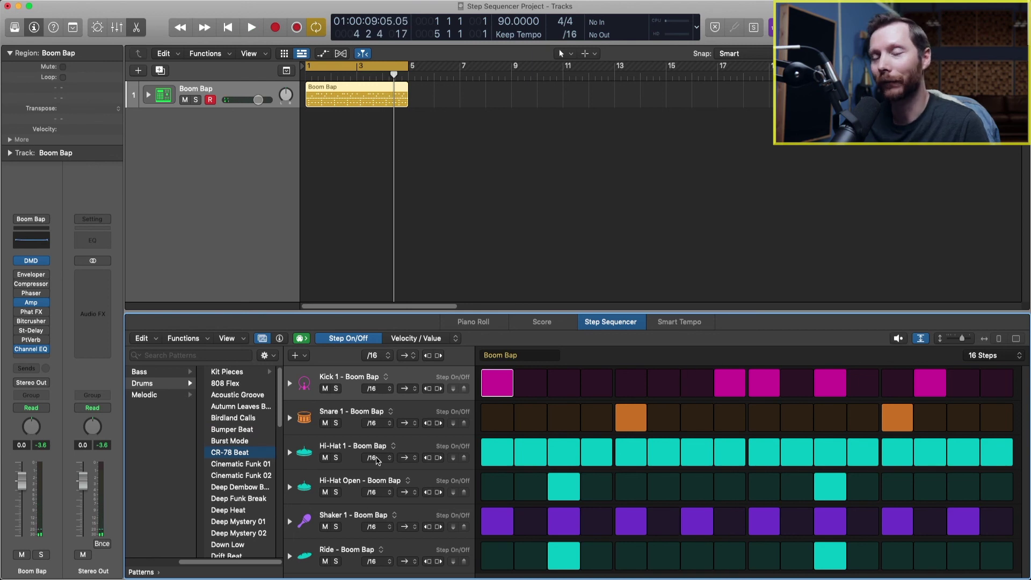
{"action": "left_click", "coordinate": [526, 457]}
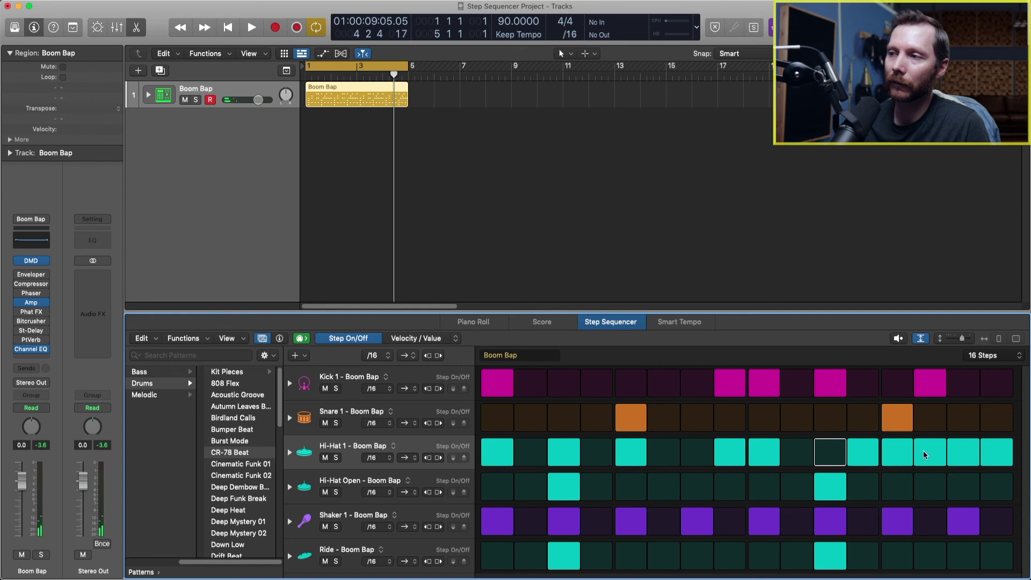
{"action": "left_click", "coordinate": [735, 389]}
{"action": "key", "text": "space"}
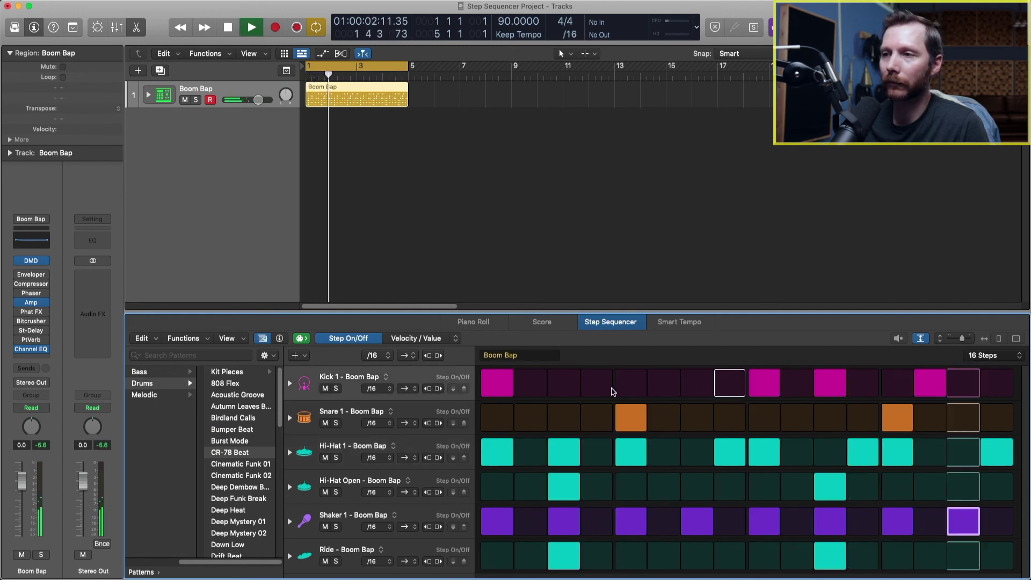
{"action": "left_click", "coordinate": [610, 387]}
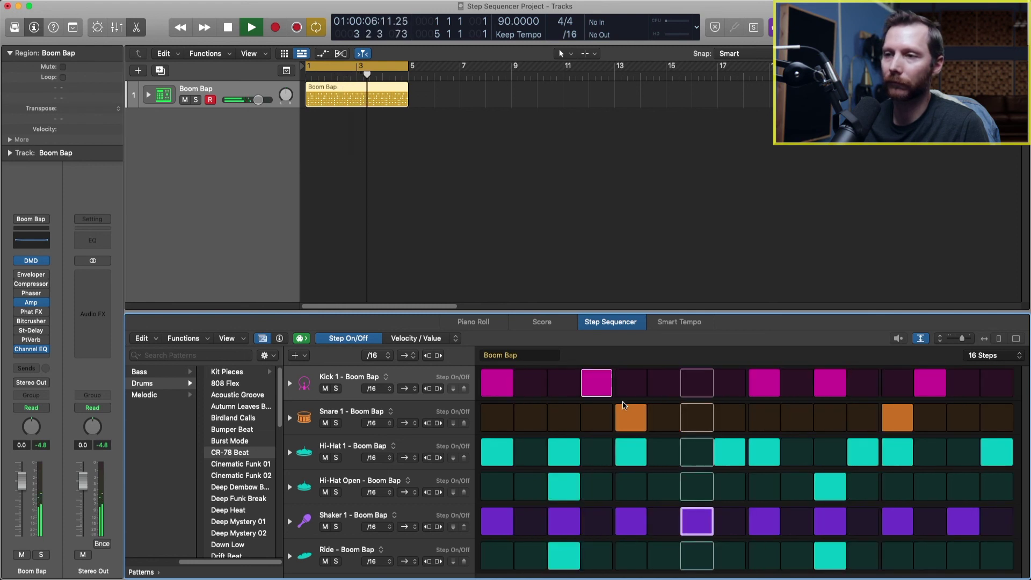
{"action": "key", "text": "space"}
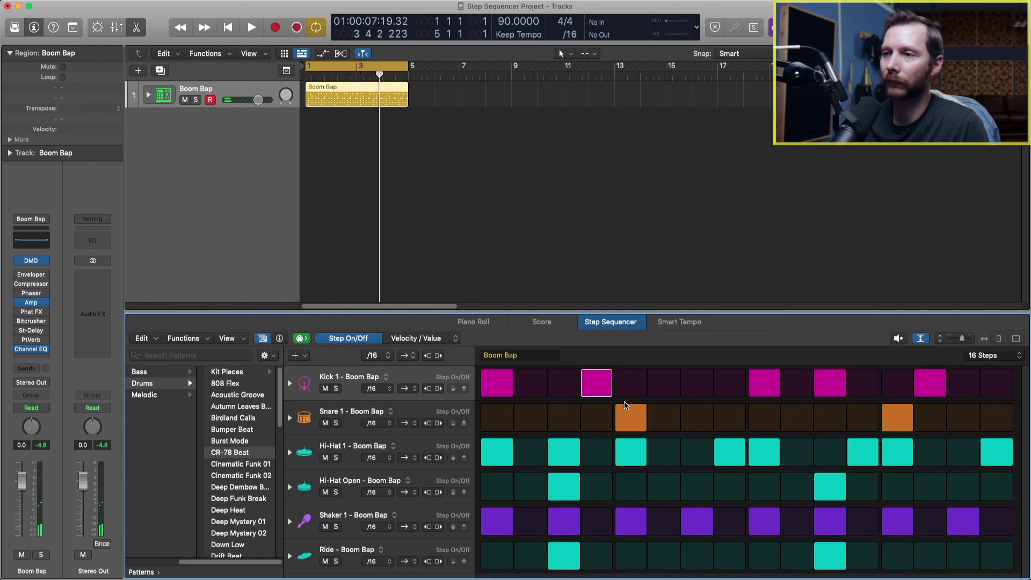